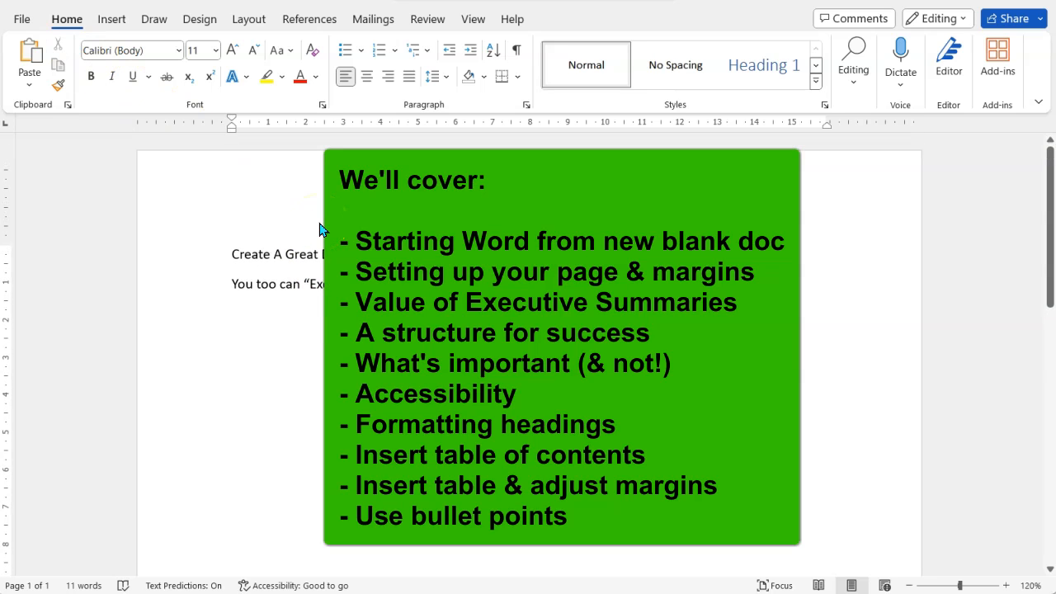
{"action": "scroll", "coordinate": [320, 229], "scroll_direction": "down", "scroll_amount": 1}
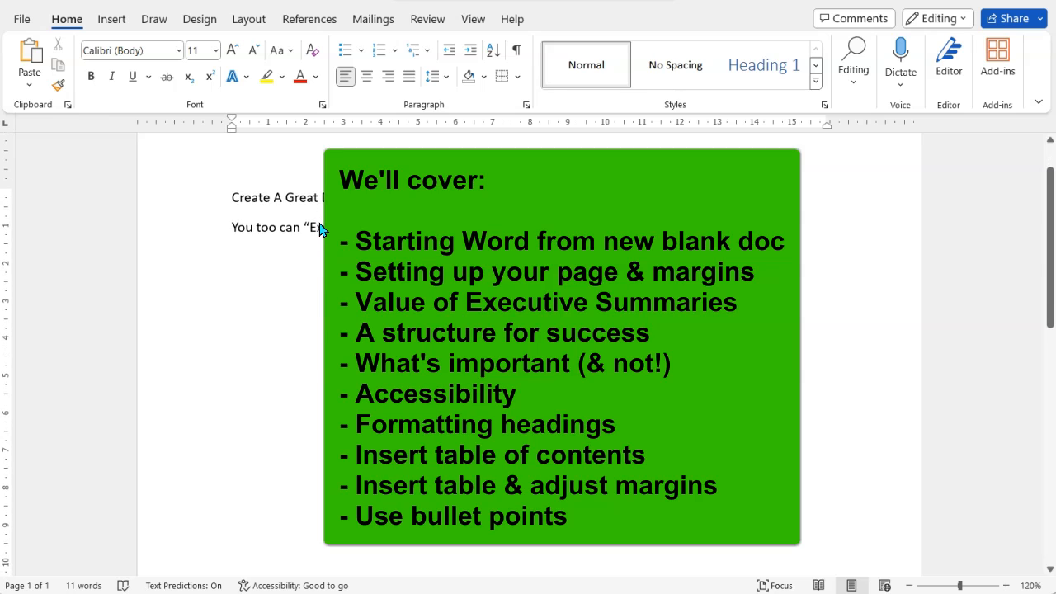
{"action": "scroll", "coordinate": [320, 229], "scroll_direction": "up", "scroll_amount": 1}
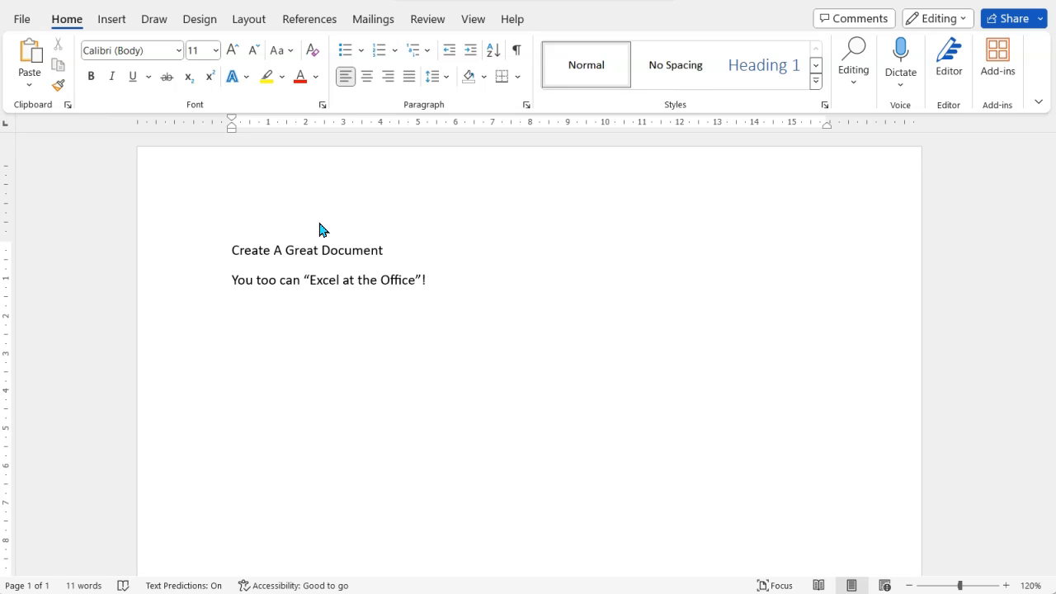
{"action": "left_click", "coordinate": [252, 221]}
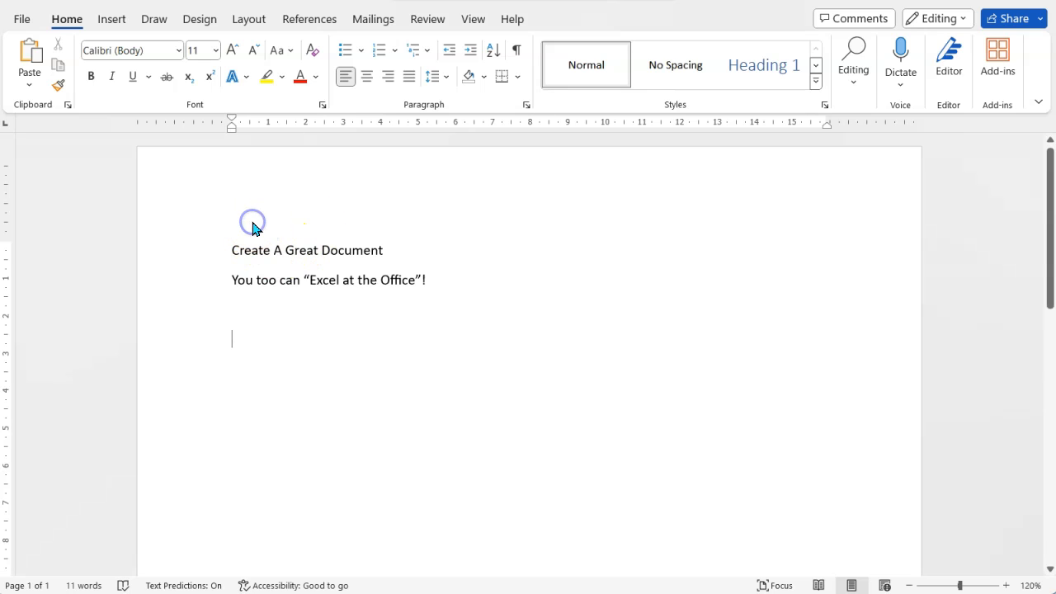
{"action": "left_click", "coordinate": [251, 209]}
{"action": "left_click", "coordinate": [482, 295]}
{"action": "left_click_drag", "start_coordinate": [457, 281], "coordinate": [231, 283]}
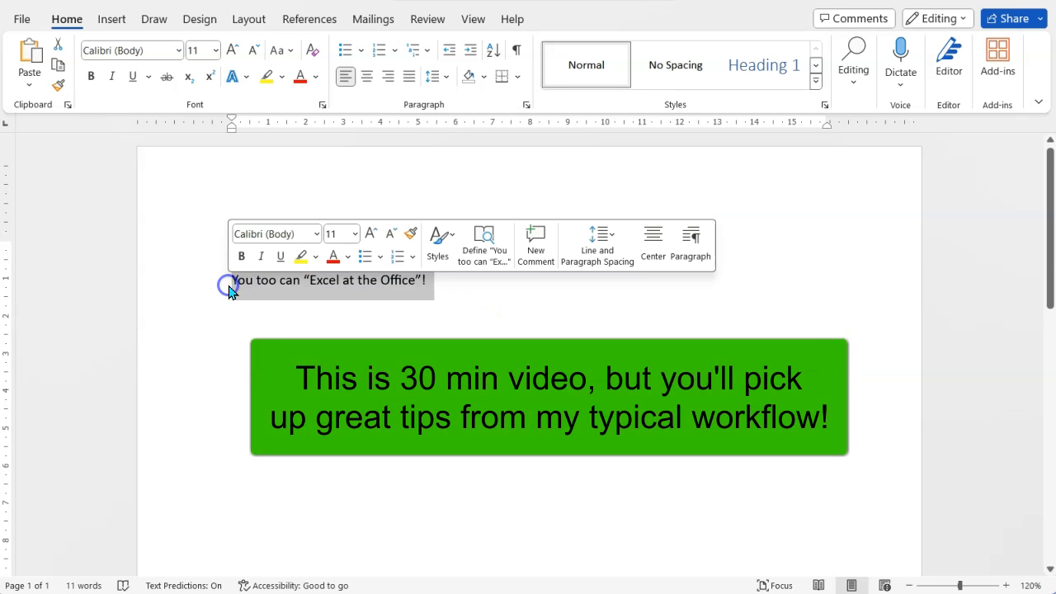
{"action": "left_click", "coordinate": [353, 293]}
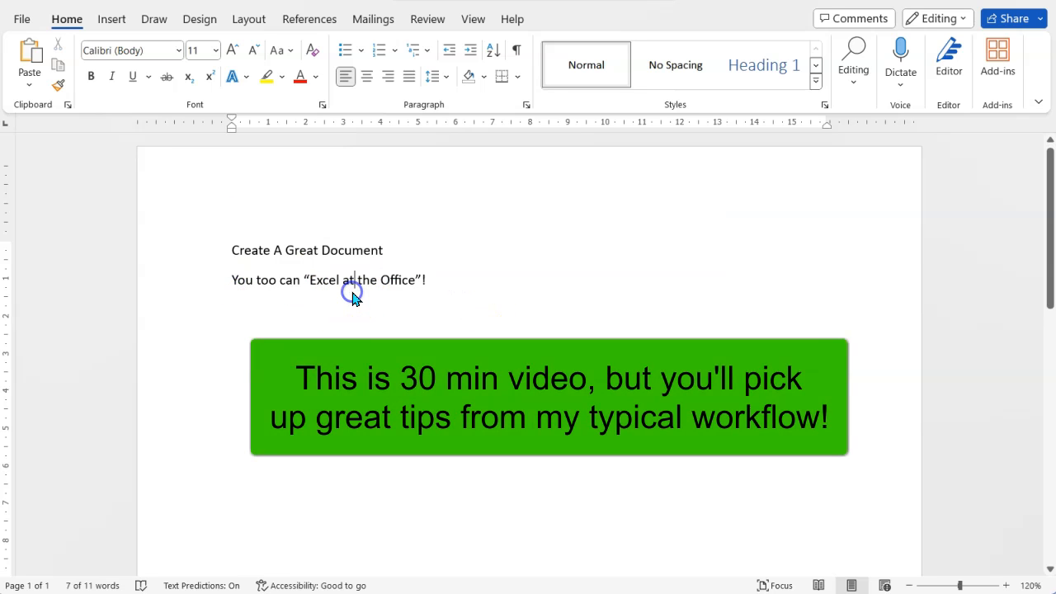
{"action": "left_click_drag", "start_coordinate": [230, 251], "coordinate": [402, 249]}
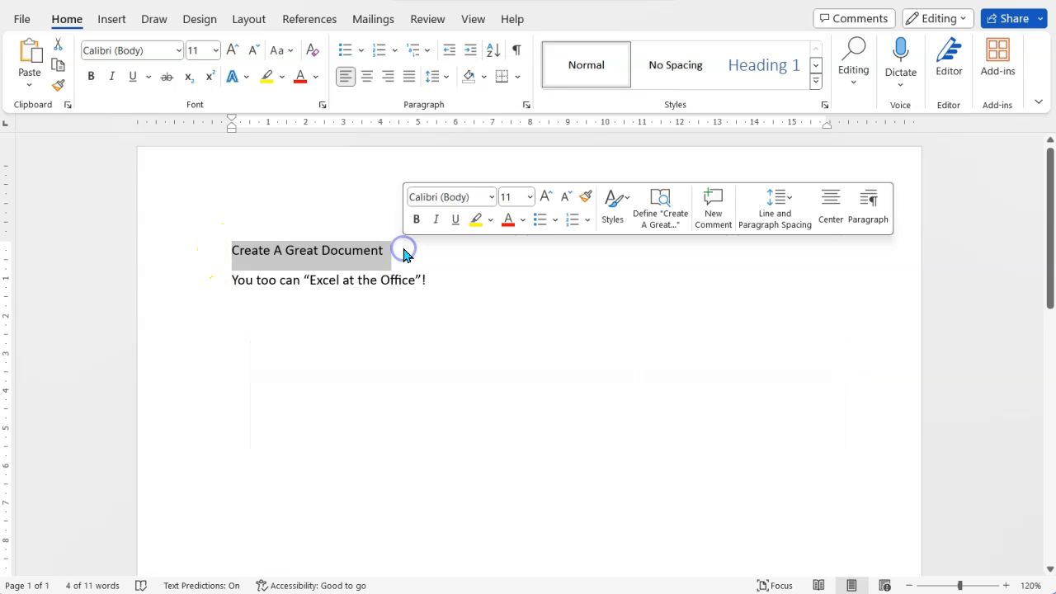
{"action": "left_click_drag", "start_coordinate": [427, 283], "coordinate": [231, 283]}
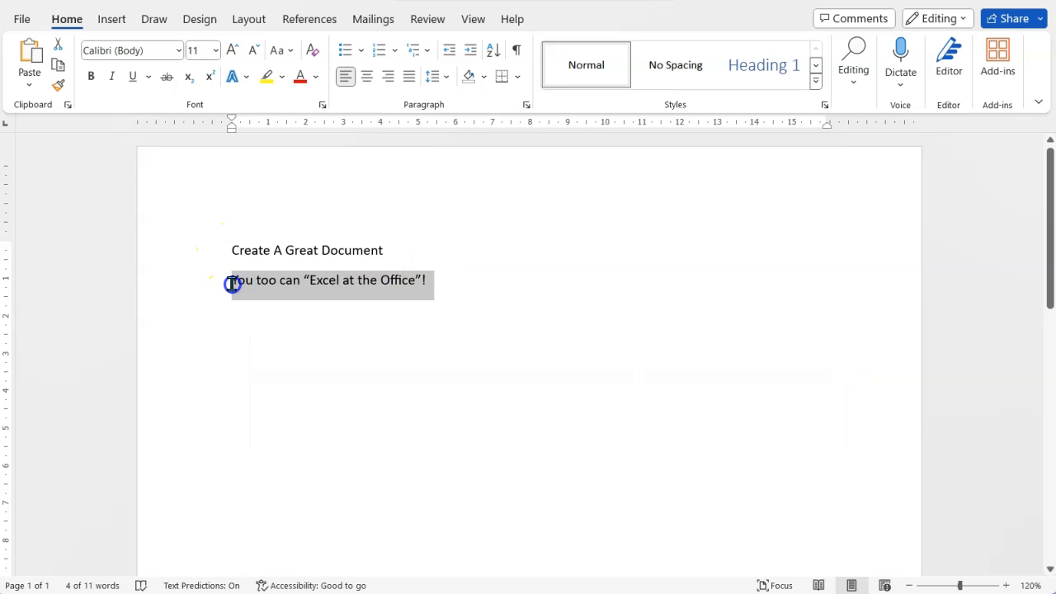
{"action": "left_click", "coordinate": [196, 231]}
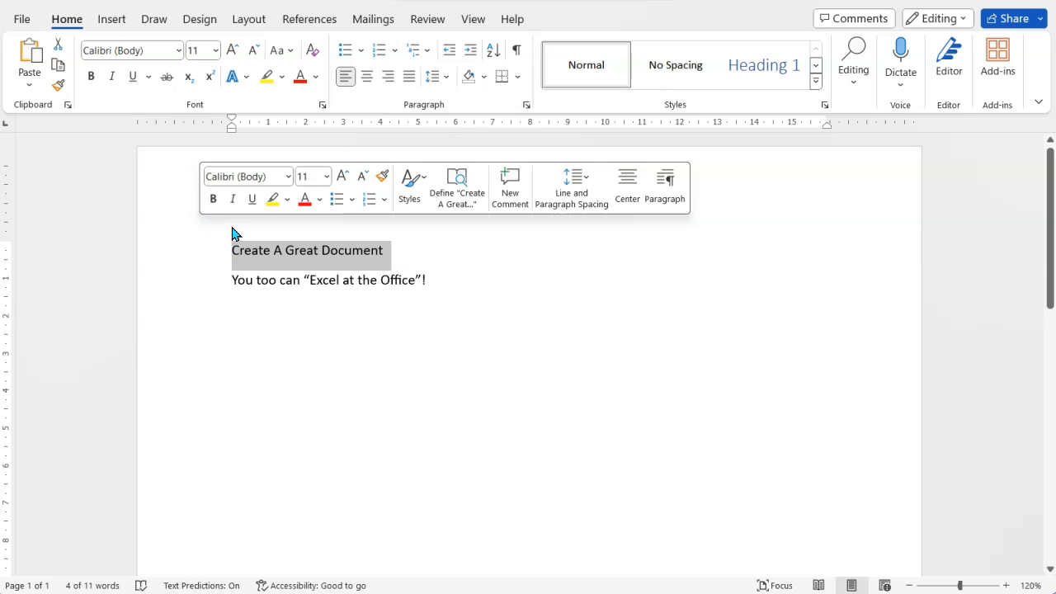
{"action": "left_click", "coordinate": [231, 231]}
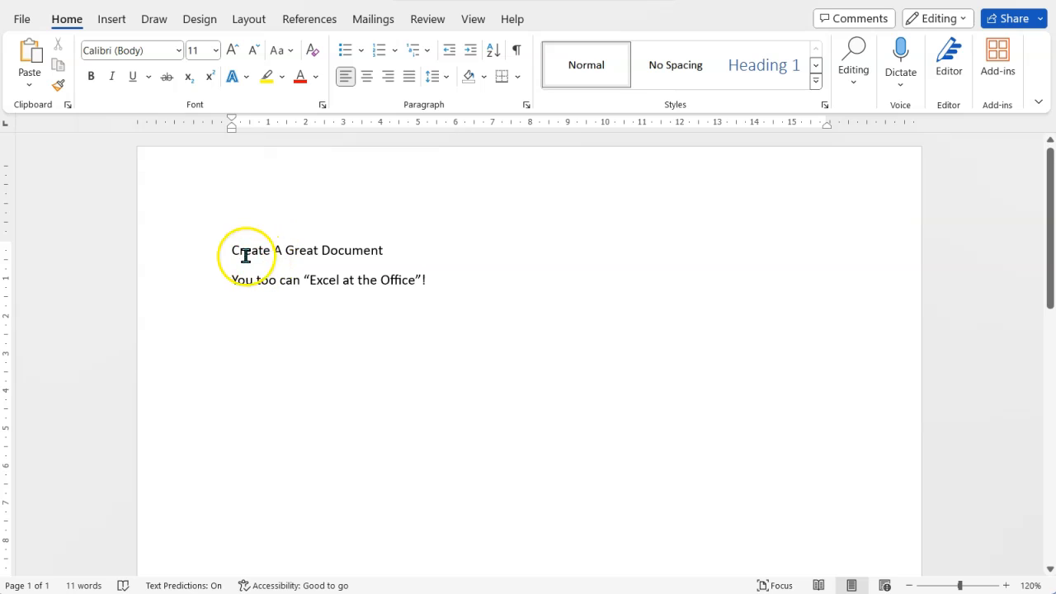
{"action": "left_click_drag", "start_coordinate": [232, 243], "coordinate": [457, 324]}
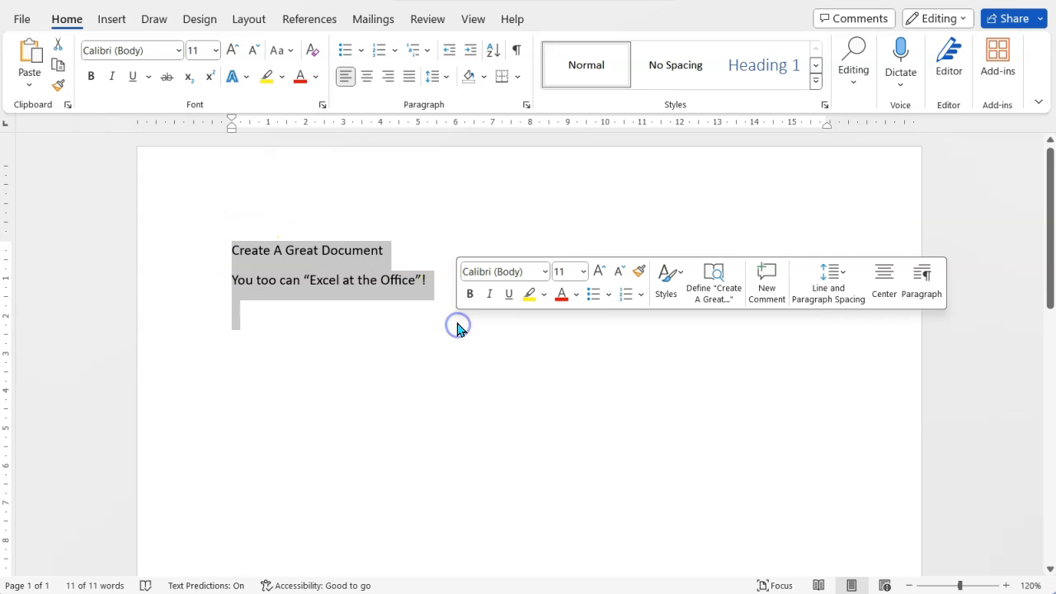
{"action": "left_click", "coordinate": [306, 315]}
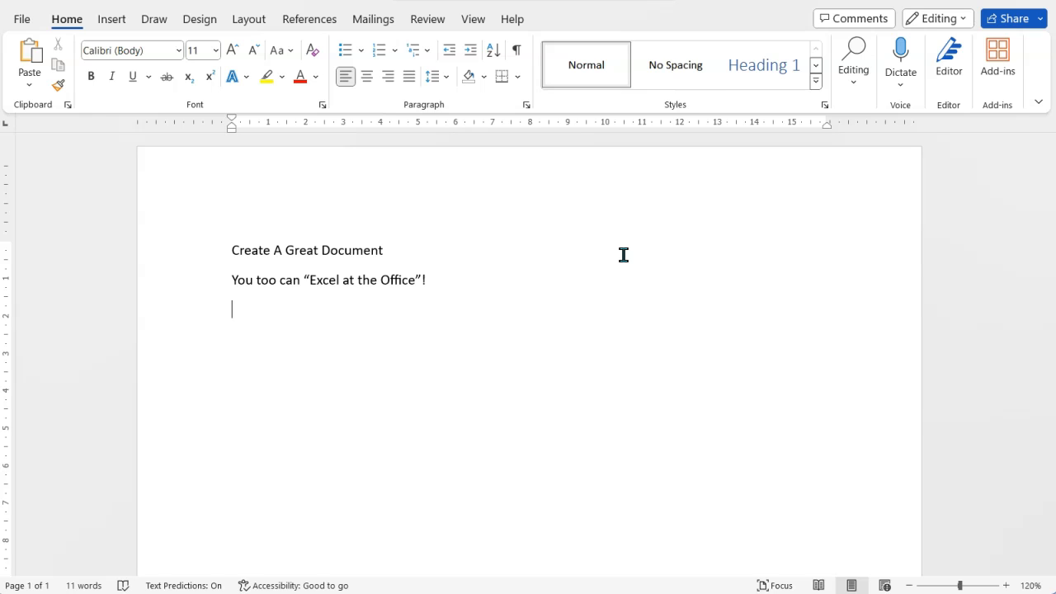
Format all of the document's text as Arial at 12 pt
{"action": "key", "text": "ctrl+a"}
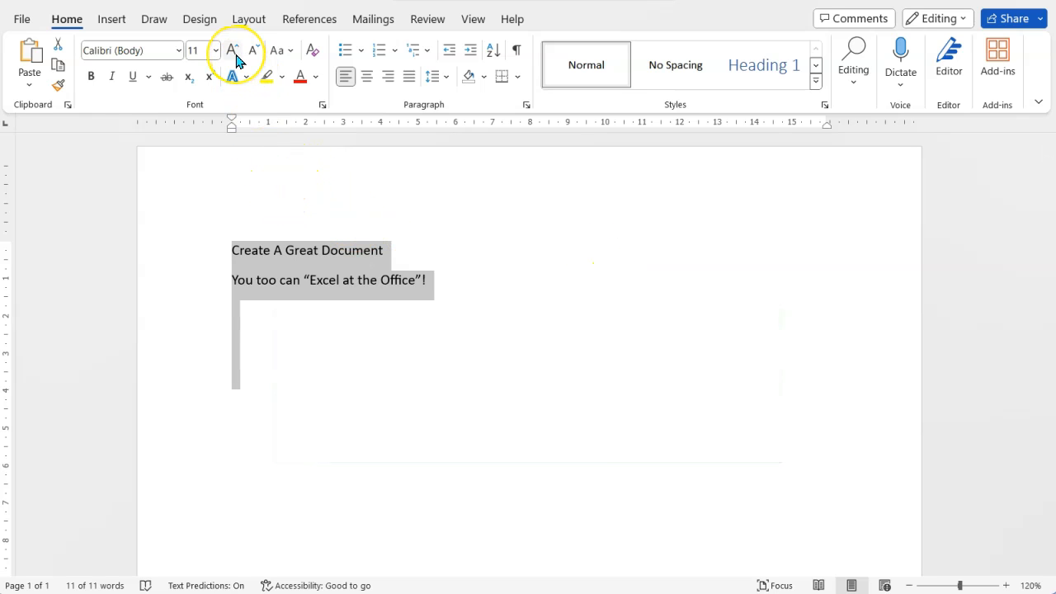
{"action": "left_click", "coordinate": [236, 61]}
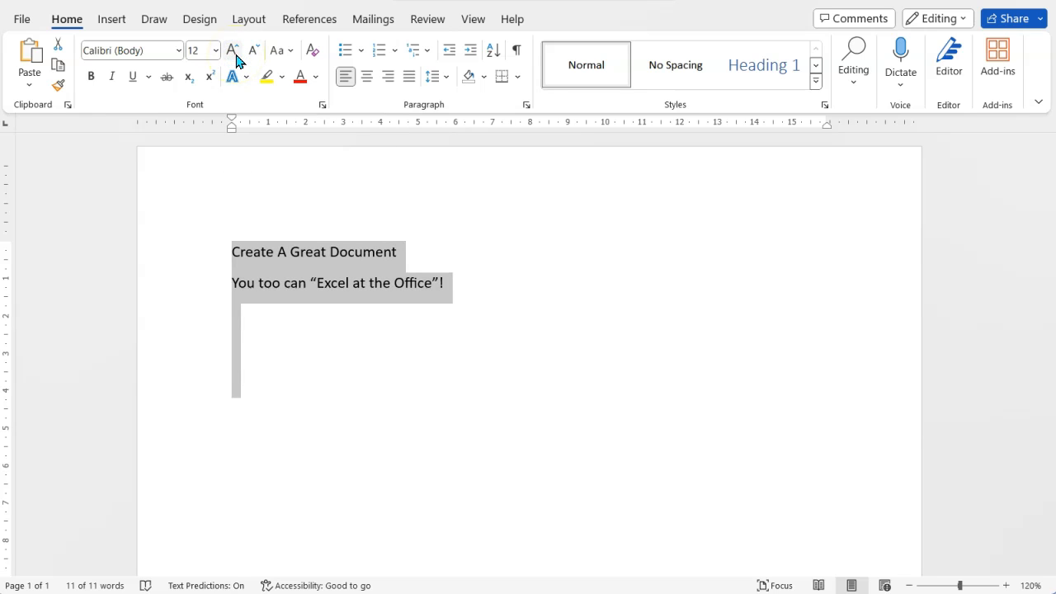
{"action": "left_click", "coordinate": [178, 51]}
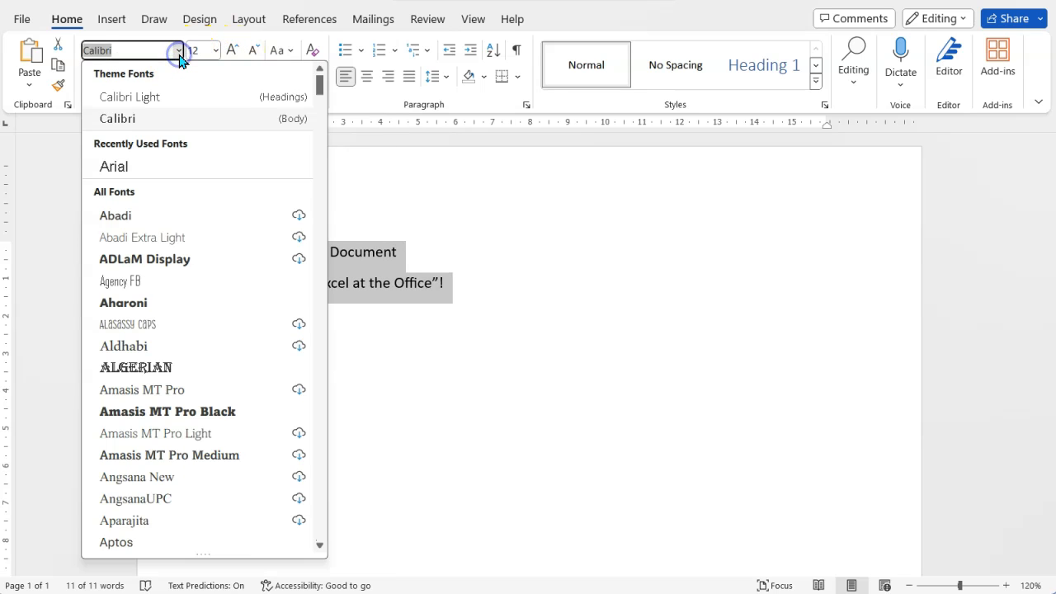
{"action": "left_click", "coordinate": [146, 174]}
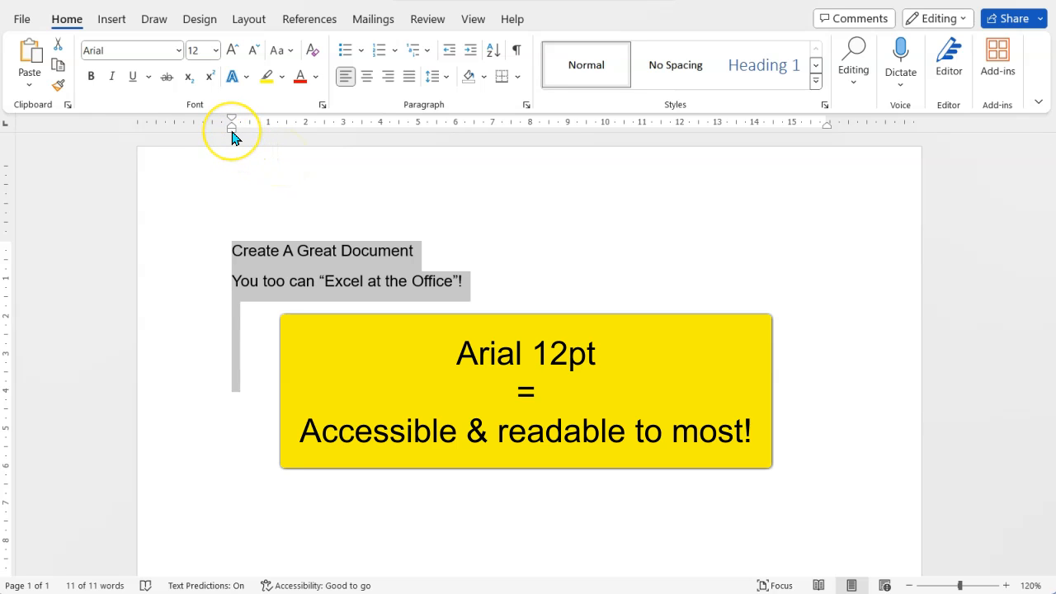
Extend all the text outward past the side margins, by about 0.75 cm on the left and 0.83 cm on the right
{"action": "left_click_drag", "start_coordinate": [232, 130], "coordinate": [206, 133]}
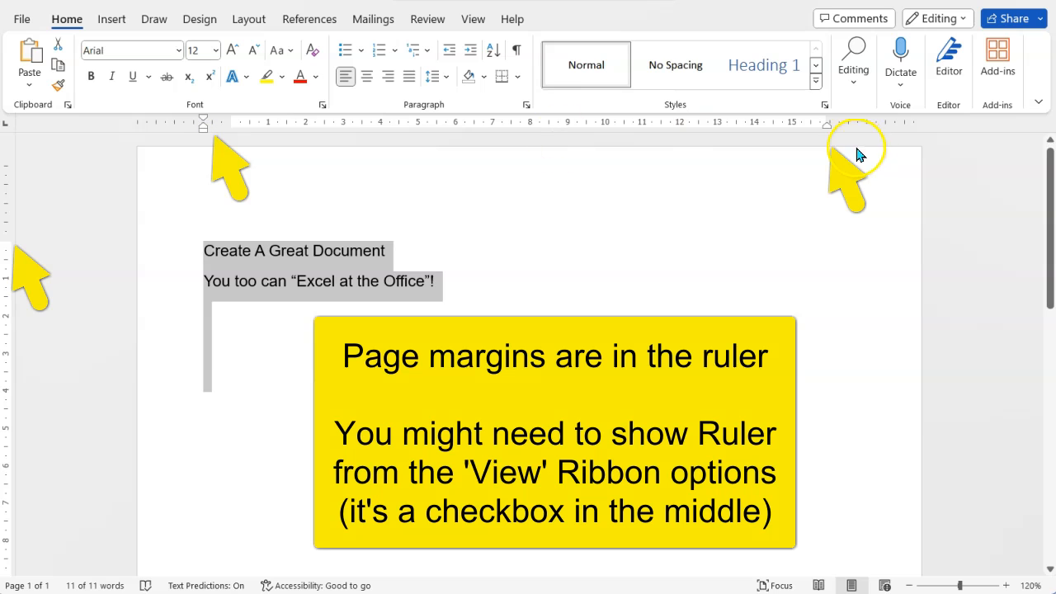
{"action": "left_click_drag", "start_coordinate": [827, 130], "coordinate": [858, 136]}
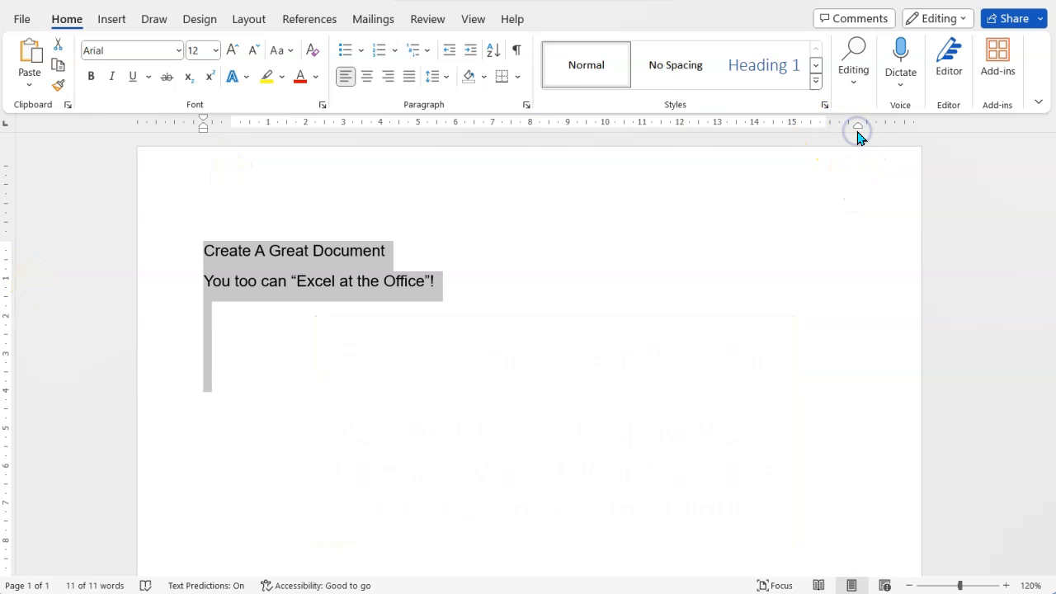
Reduce the page's top and bottom margins by a little under 1 cm each
{"action": "left_click_drag", "start_coordinate": [4, 239], "coordinate": [9, 213]}
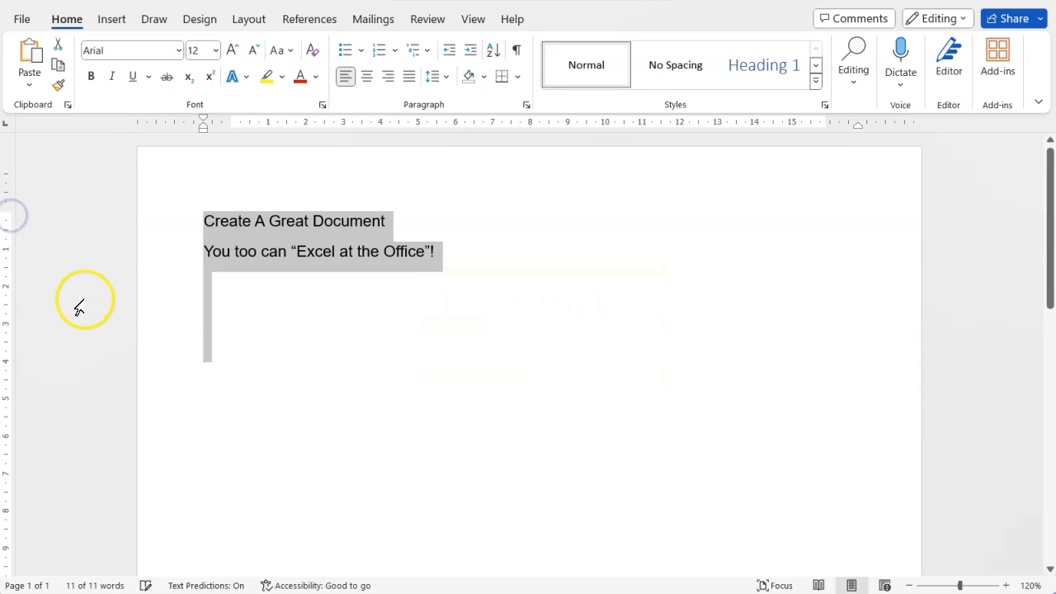
{"action": "scroll", "coordinate": [78, 308], "scroll_direction": "down", "scroll_amount": 8}
{"action": "scroll", "coordinate": [79, 308], "scroll_direction": "down", "scroll_amount": 2}
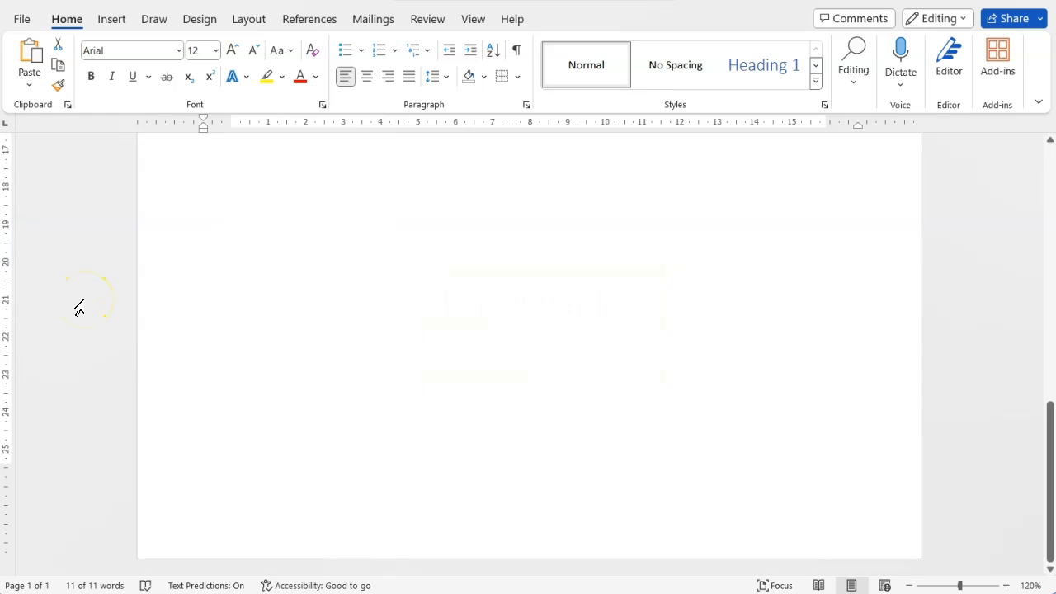
{"action": "left_click_drag", "start_coordinate": [5, 465], "coordinate": [7, 490]}
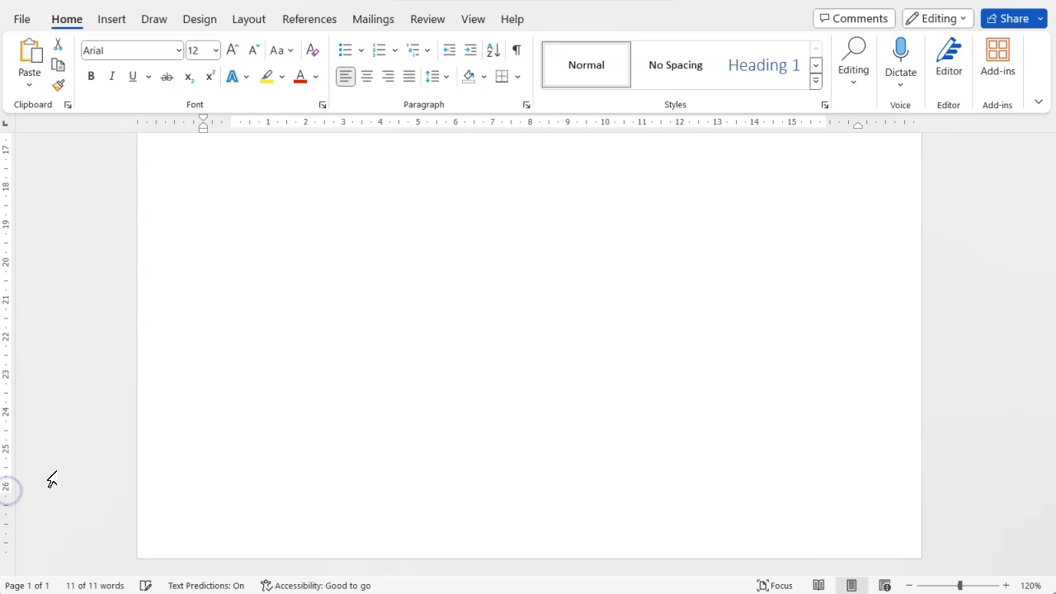
{"action": "scroll", "coordinate": [167, 433], "scroll_direction": "up", "scroll_amount": 10}
{"action": "scroll", "coordinate": [167, 434], "scroll_direction": "up", "scroll_amount": 2}
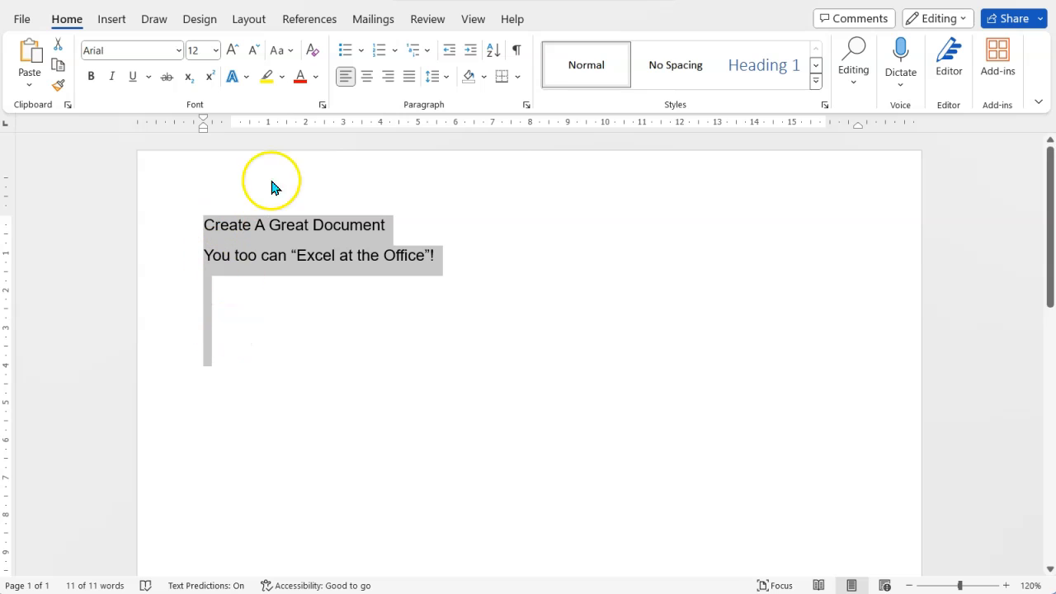
Remove the space after paragraphs throughout the selected text
{"action": "left_click", "coordinate": [446, 79]}
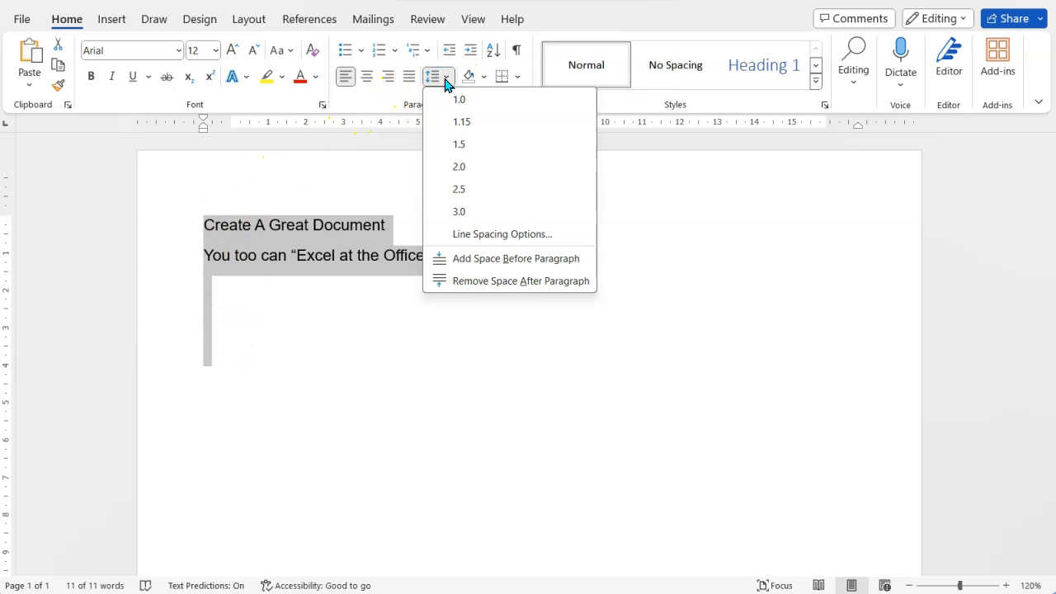
{"action": "left_click", "coordinate": [446, 82]}
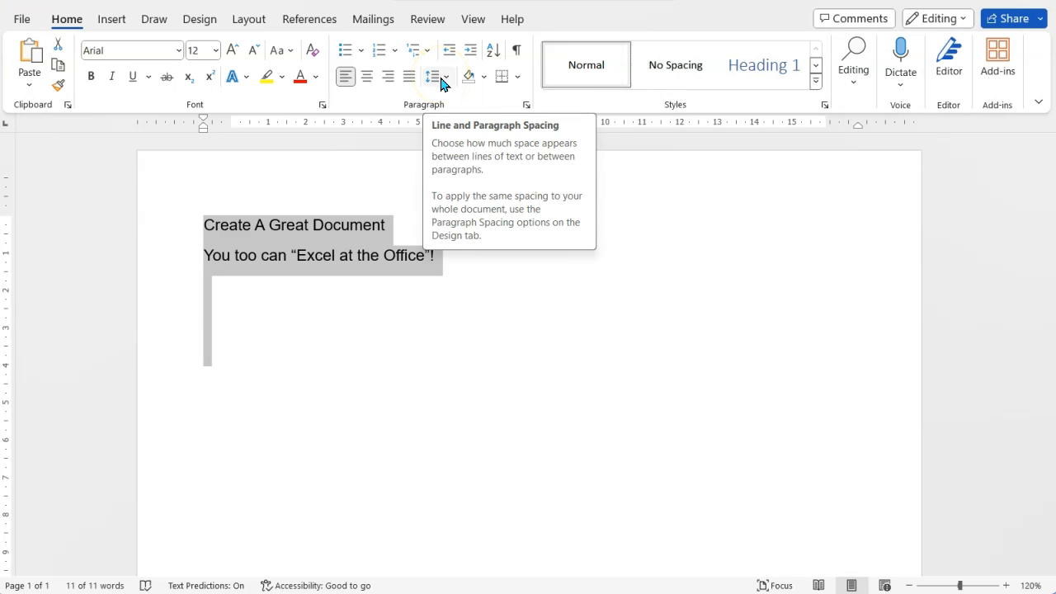
{"action": "left_click", "coordinate": [442, 79]}
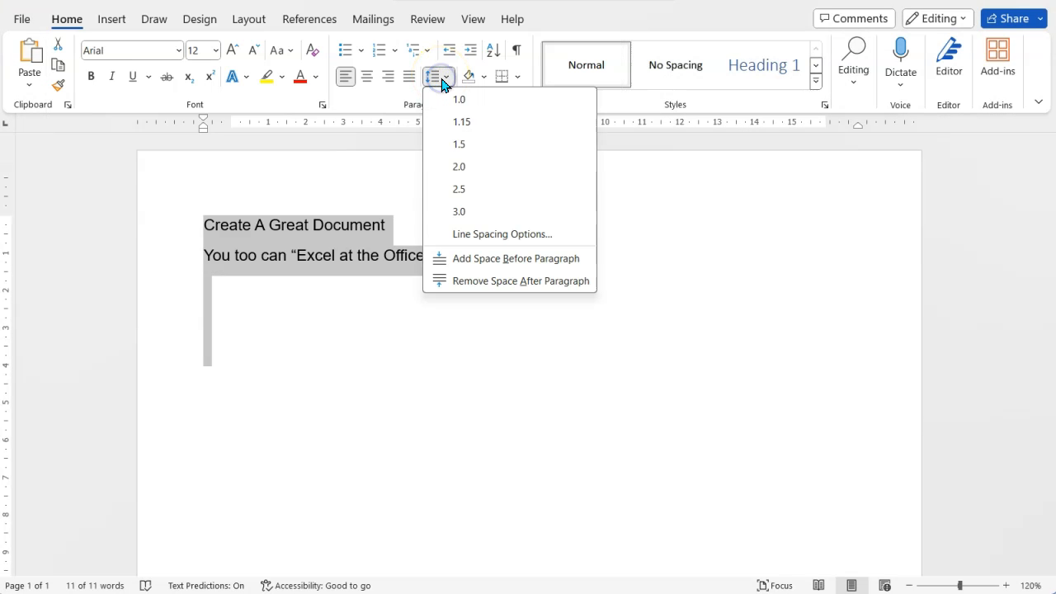
{"action": "left_click", "coordinate": [476, 282]}
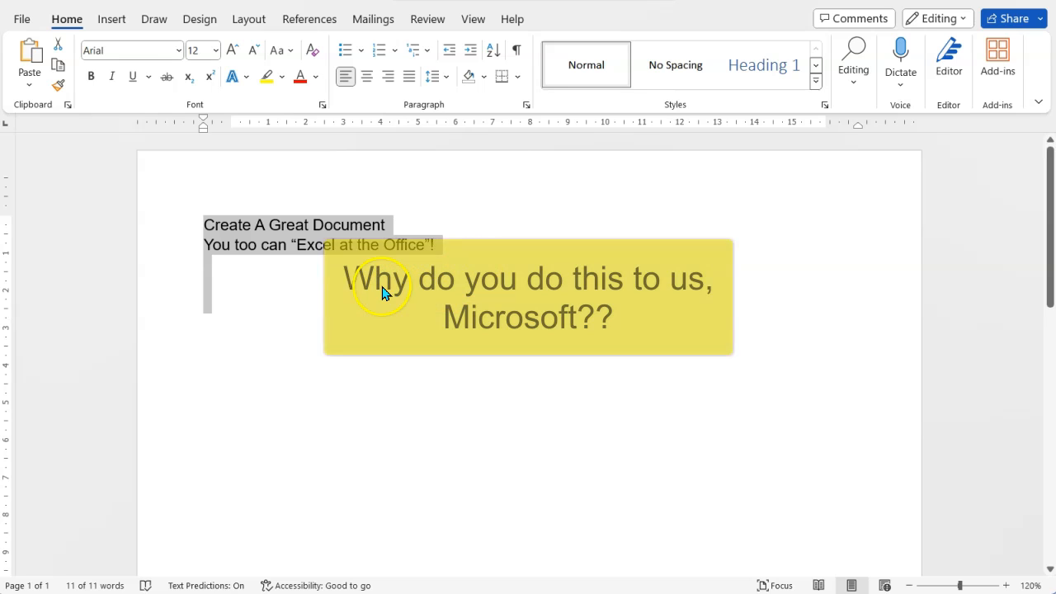
Add the test text "XX" below the second line, leaving one blank line between them
{"action": "left_click", "coordinate": [305, 273]}
{"action": "key", "text": "Return"}
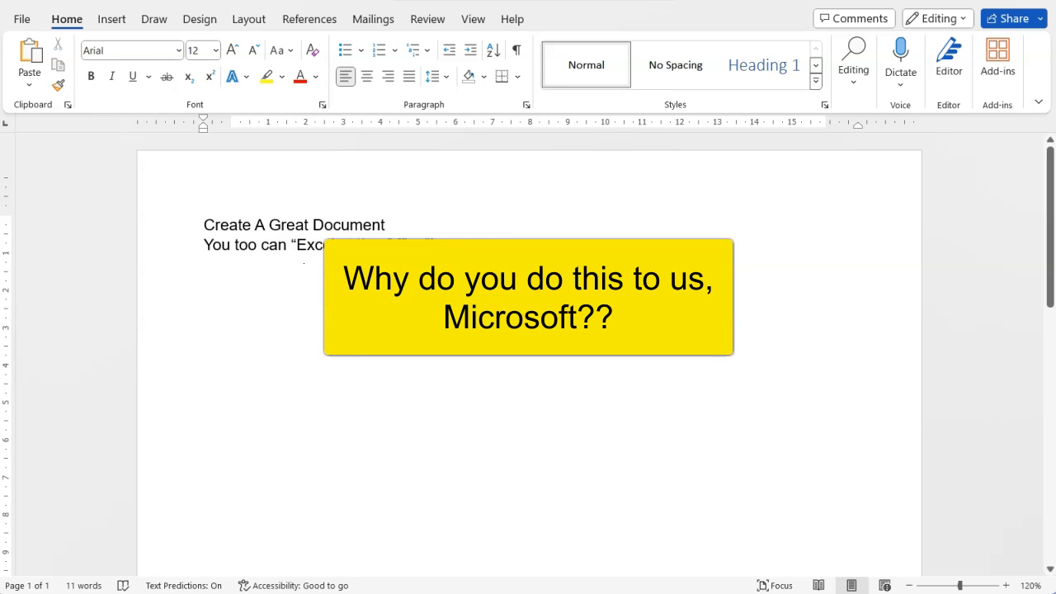
{"action": "type", "text": "XX"}
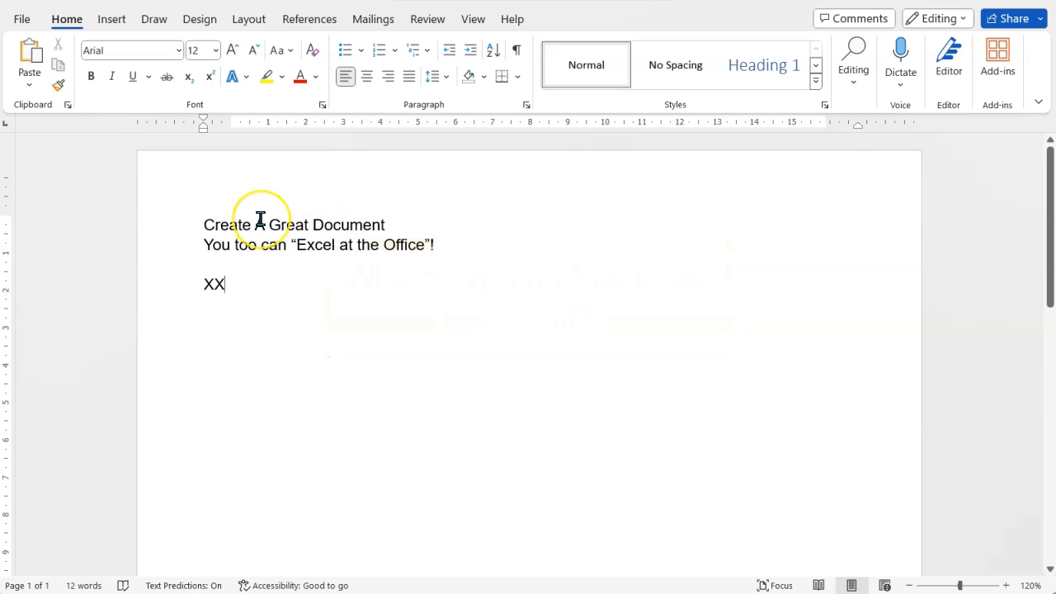
Set the line spacing of the whole document to Single in the paragraph settings
{"action": "key", "text": "ctrl+a"}
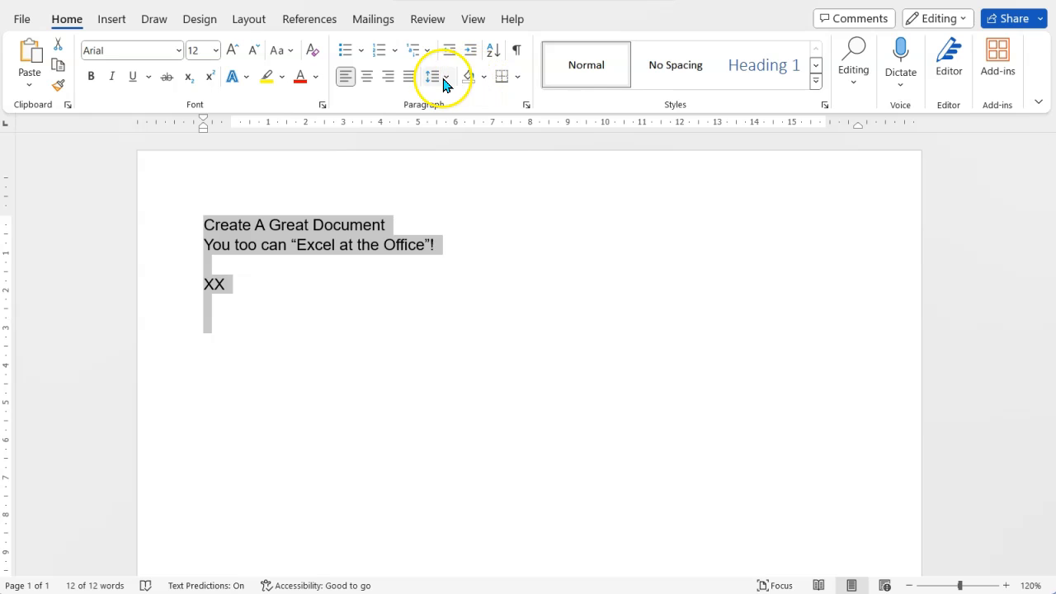
{"action": "left_click", "coordinate": [443, 78]}
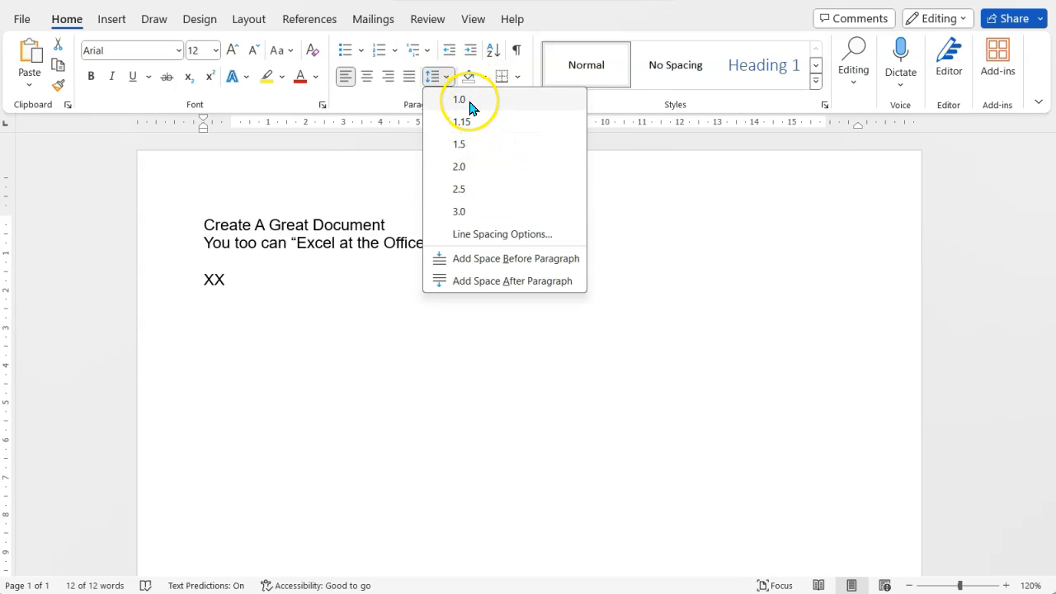
{"action": "left_click", "coordinate": [492, 234]}
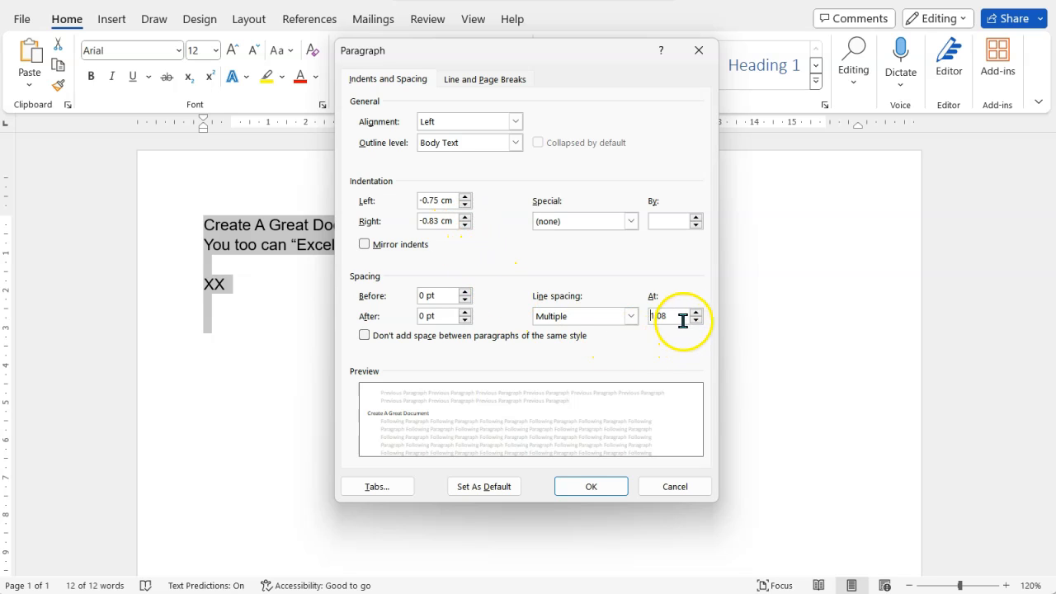
{"action": "left_click", "coordinate": [650, 318]}
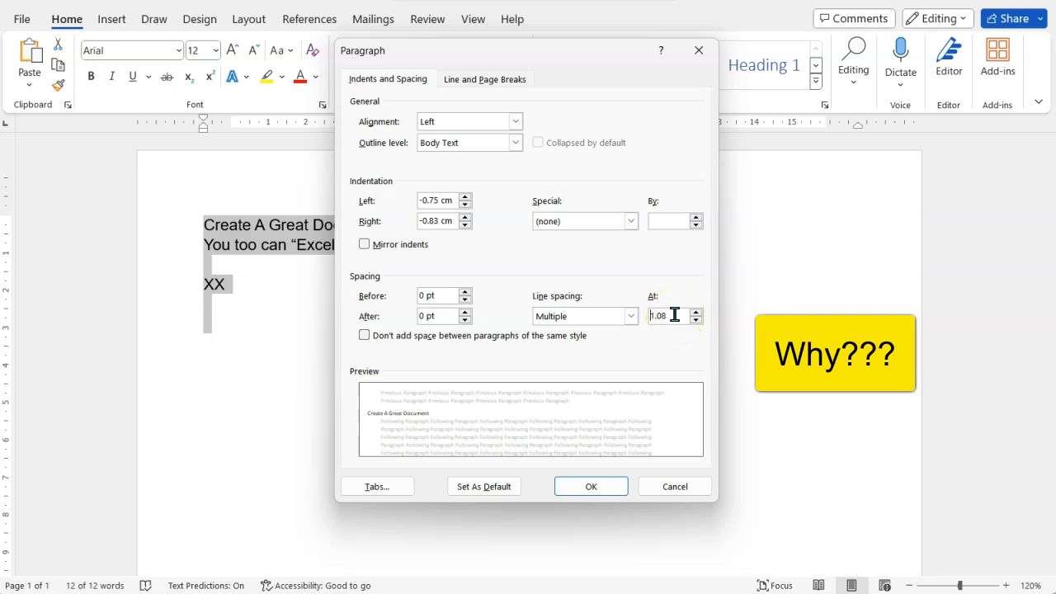
{"action": "left_click", "coordinate": [622, 320]}
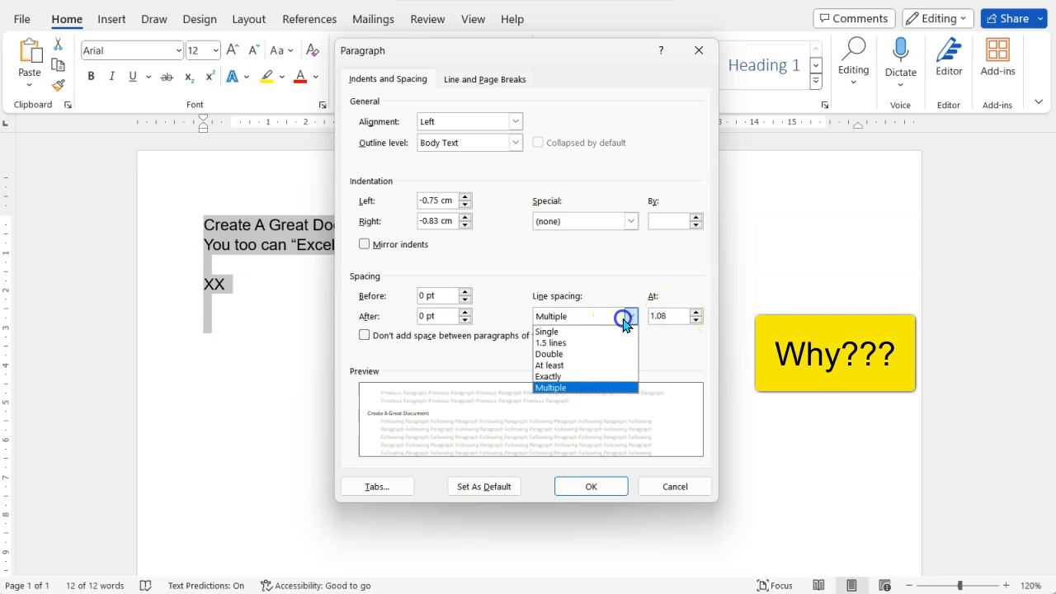
{"action": "left_click", "coordinate": [580, 332]}
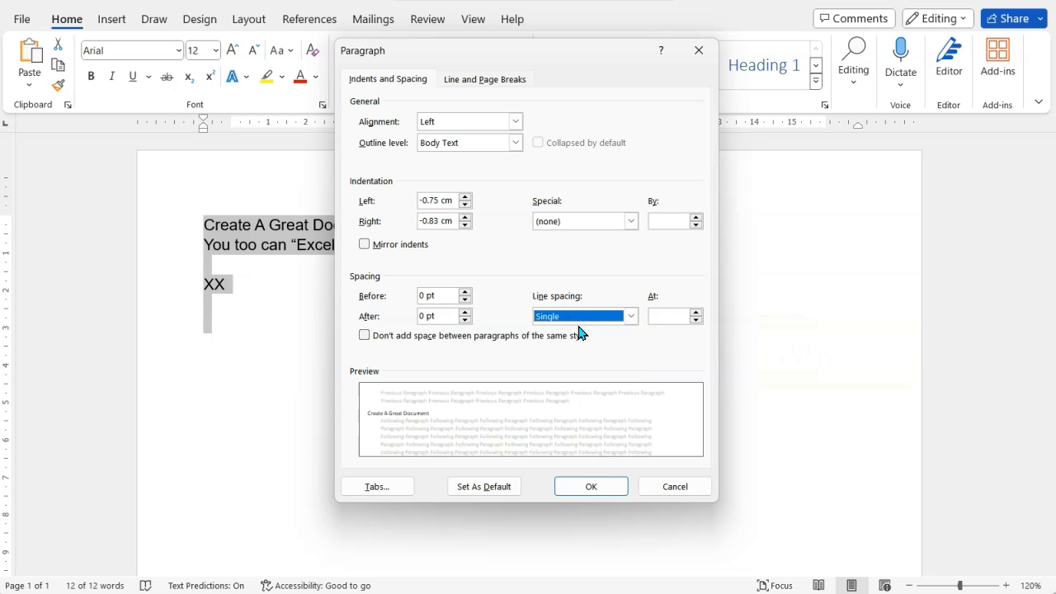
{"action": "left_click", "coordinate": [611, 497]}
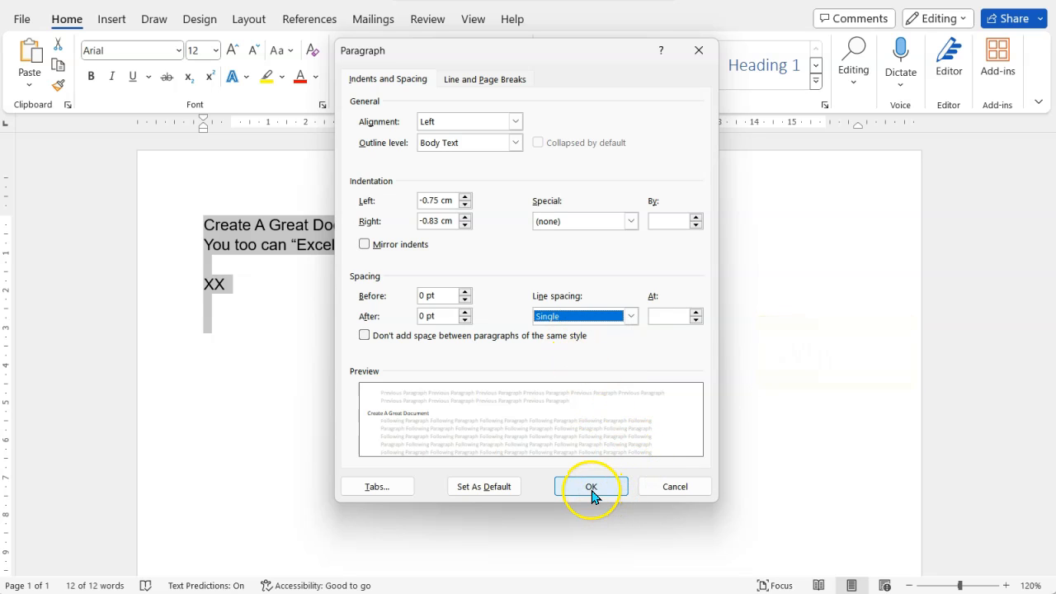
{"action": "left_click", "coordinate": [591, 490]}
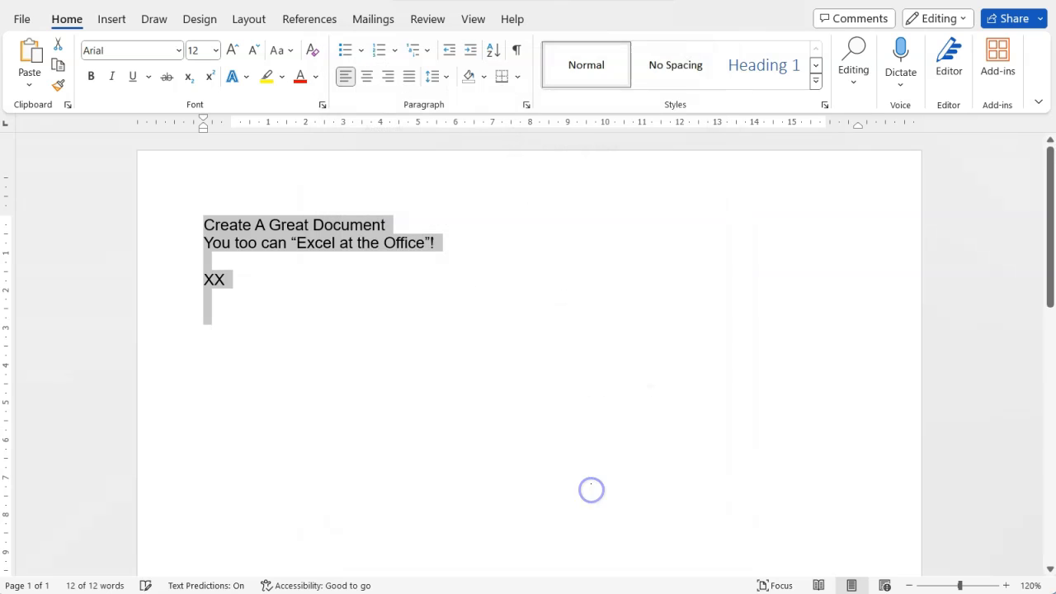
Insert a blank line between the title "Create A Great Document" and the line beneath it
{"action": "left_click", "coordinate": [226, 316]}
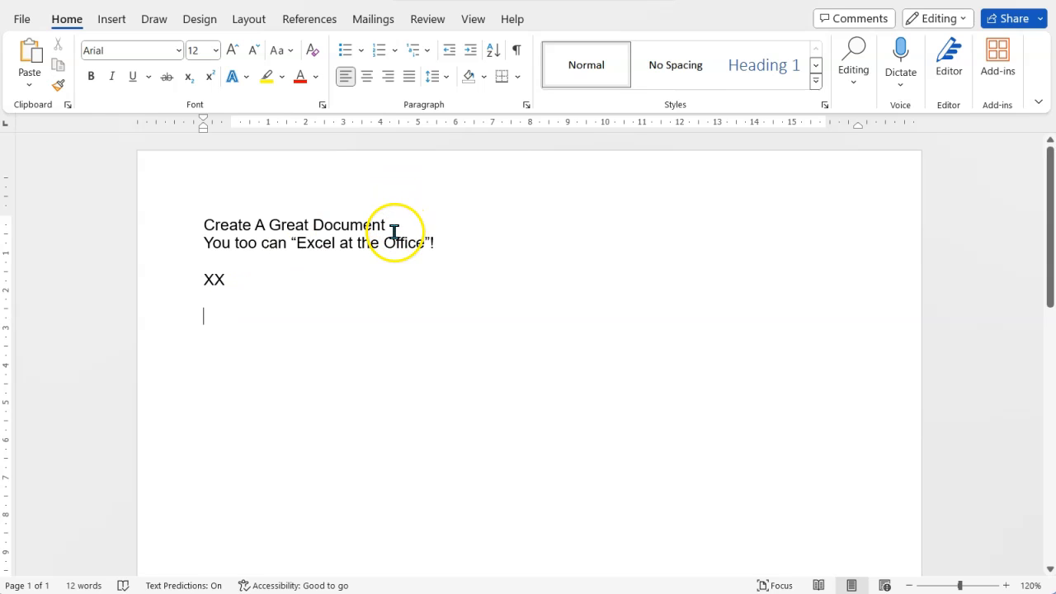
{"action": "key", "text": "Return"}
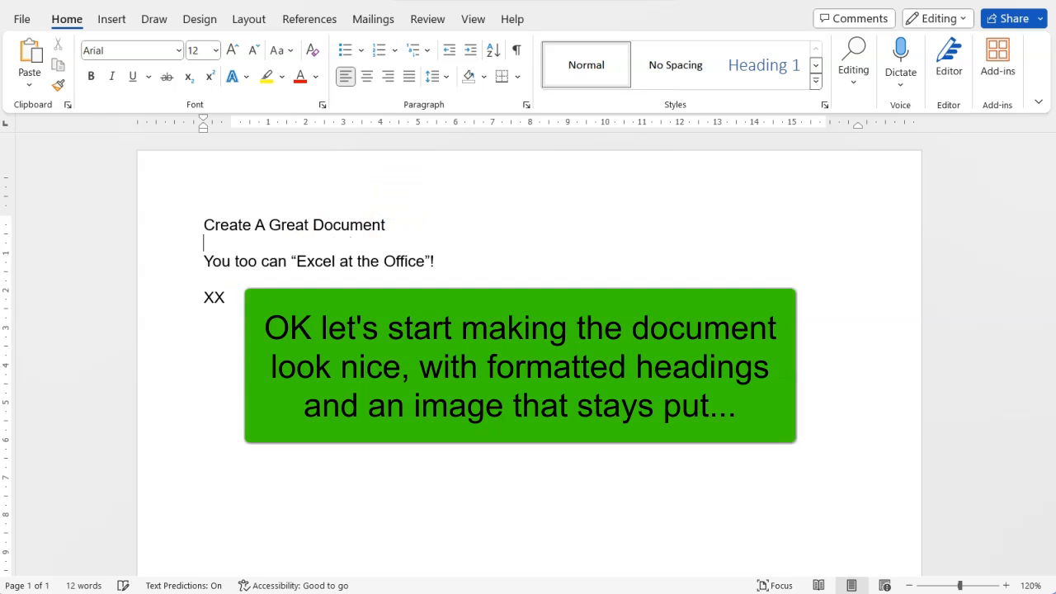
Enlarge the title "Create A Great Document" to 48 pt and make it bold
{"action": "triple_click", "coordinate": [310, 225]}
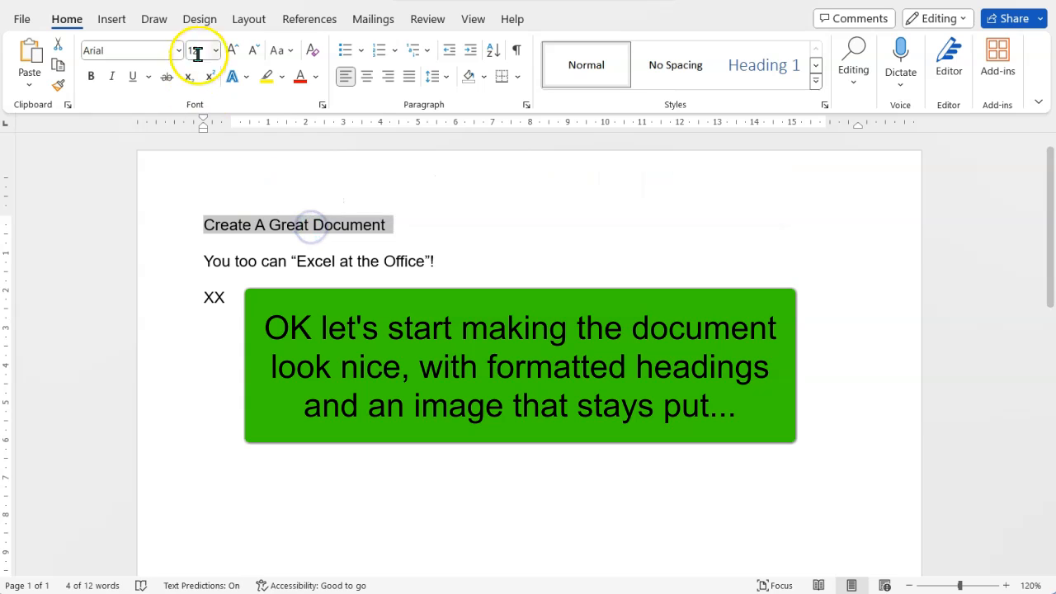
{"action": "left_click", "coordinate": [234, 51]}
{"action": "left_click", "coordinate": [235, 51]}
{"action": "left_click", "coordinate": [234, 51]}
{"action": "left_click", "coordinate": [234, 51]}
{"action": "left_click", "coordinate": [235, 52]}
{"action": "left_click", "coordinate": [234, 51]}
{"action": "left_click", "coordinate": [234, 51]}
{"action": "left_click", "coordinate": [235, 51]}
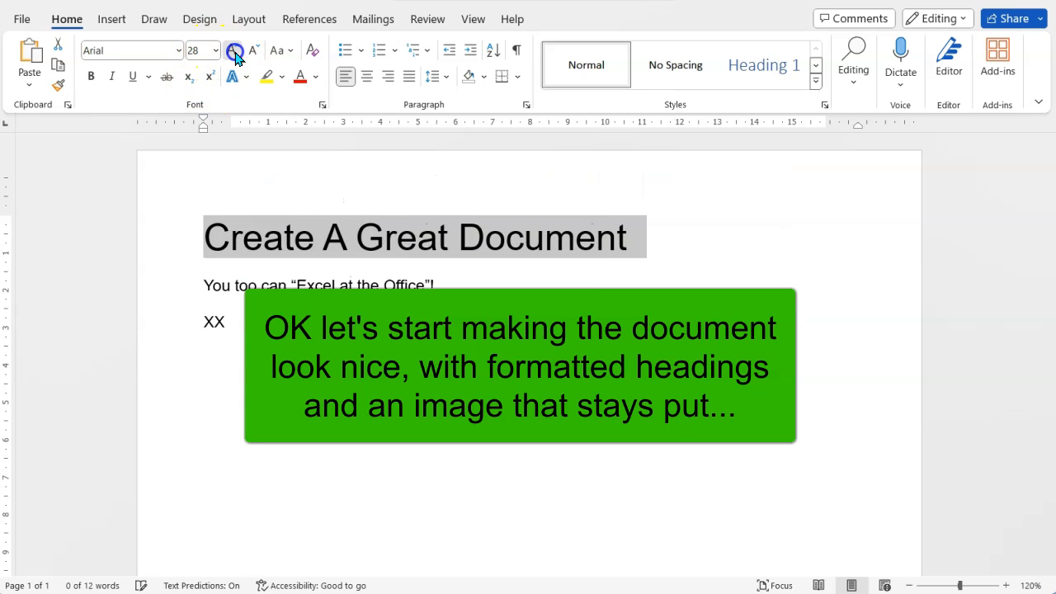
{"action": "left_click", "coordinate": [234, 51]}
{"action": "left_click", "coordinate": [234, 51]}
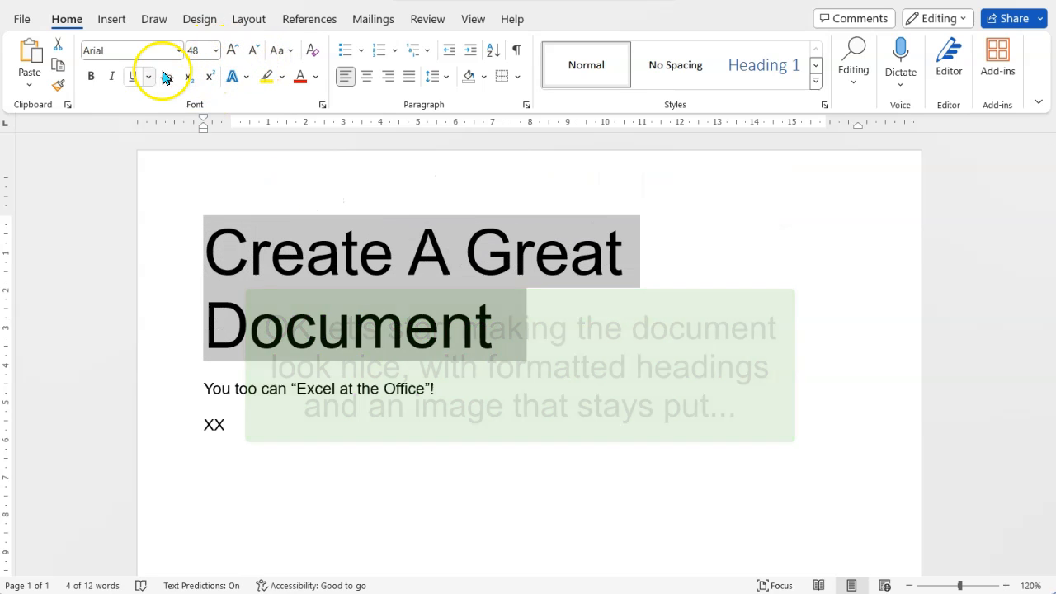
{"action": "left_click", "coordinate": [91, 77]}
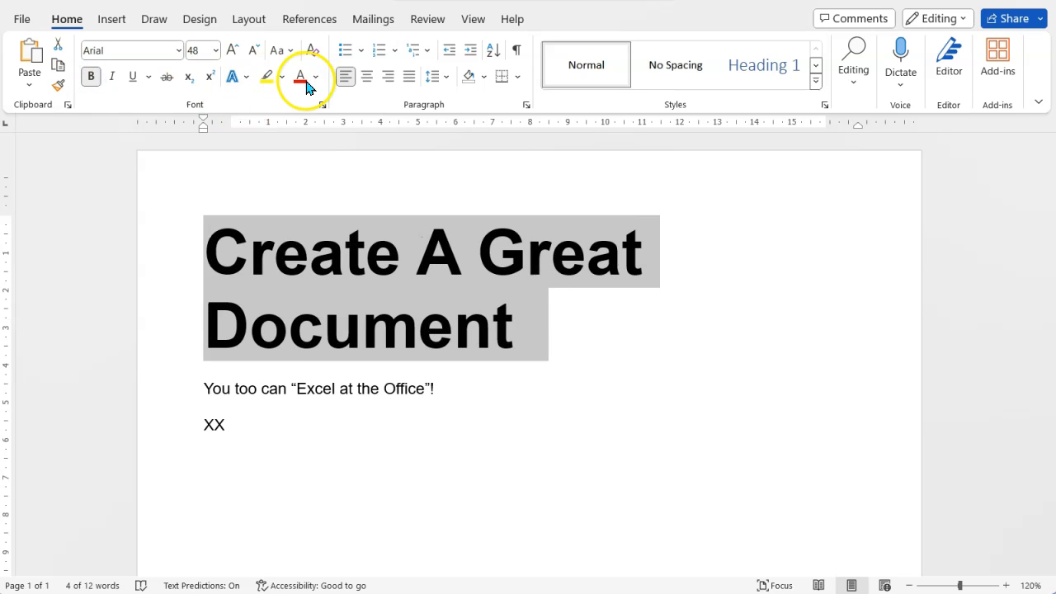
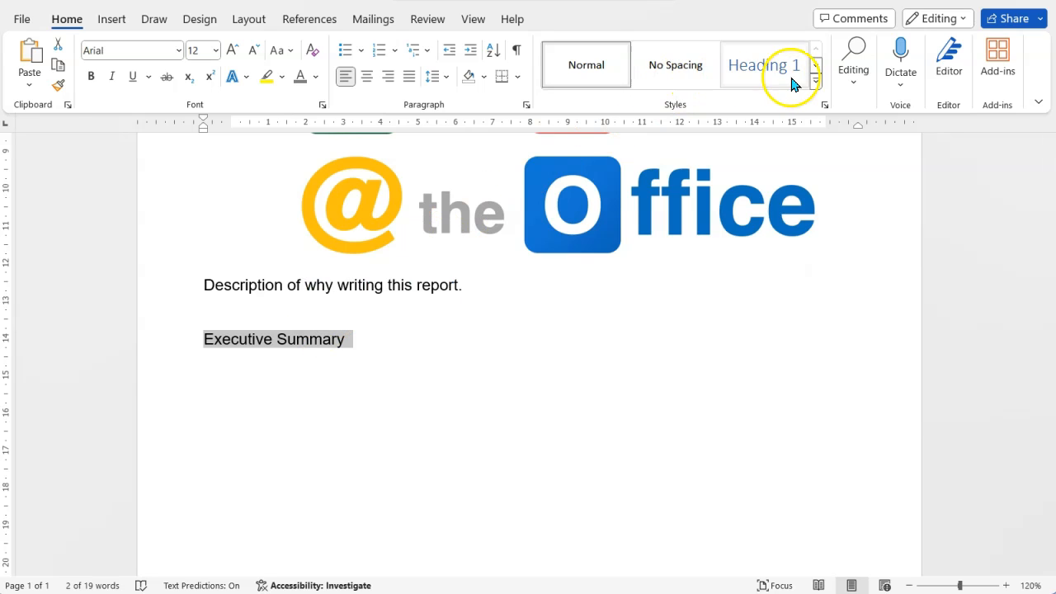
Increase the font size of the "Executive Summary" line to 24 pt
{"action": "left_click", "coordinate": [291, 397]}
{"action": "triple_click", "coordinate": [323, 339]}
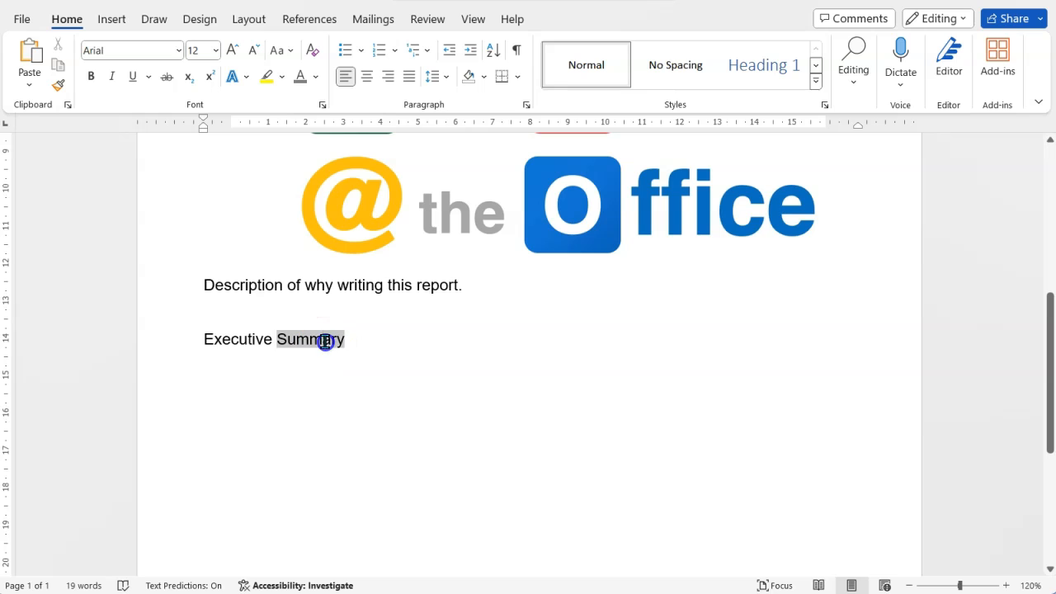
{"action": "left_click", "coordinate": [234, 51]}
{"action": "left_click", "coordinate": [234, 51]}
{"action": "left_click", "coordinate": [234, 52]}
{"action": "left_click", "coordinate": [234, 51]}
{"action": "left_click", "coordinate": [235, 52]}
{"action": "left_click", "coordinate": [238, 52]}
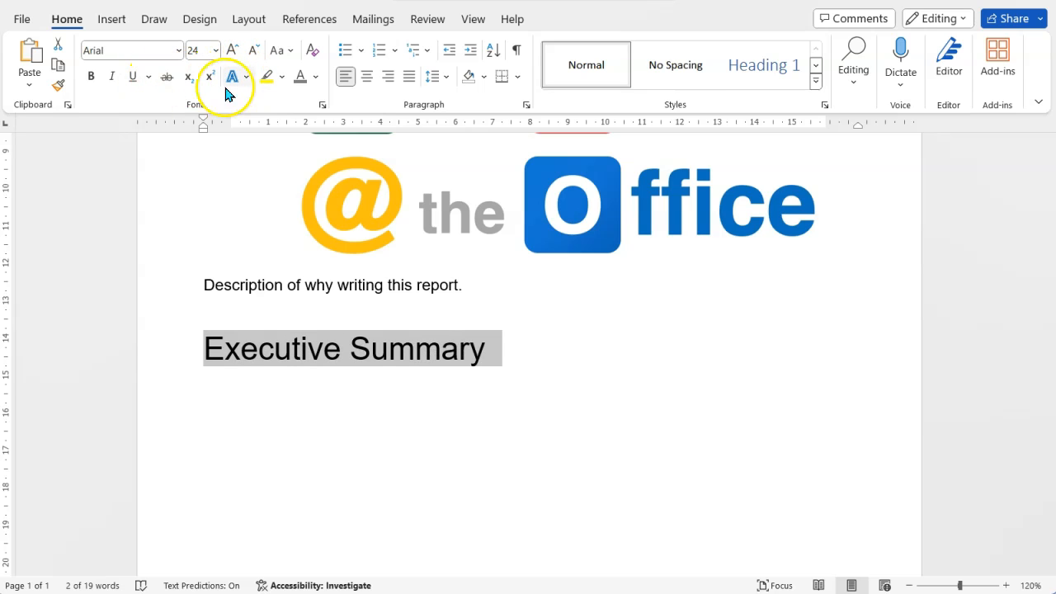
Make the "Executive Summary" line bold and colour it dark red from the standard colours
{"action": "left_click", "coordinate": [88, 77]}
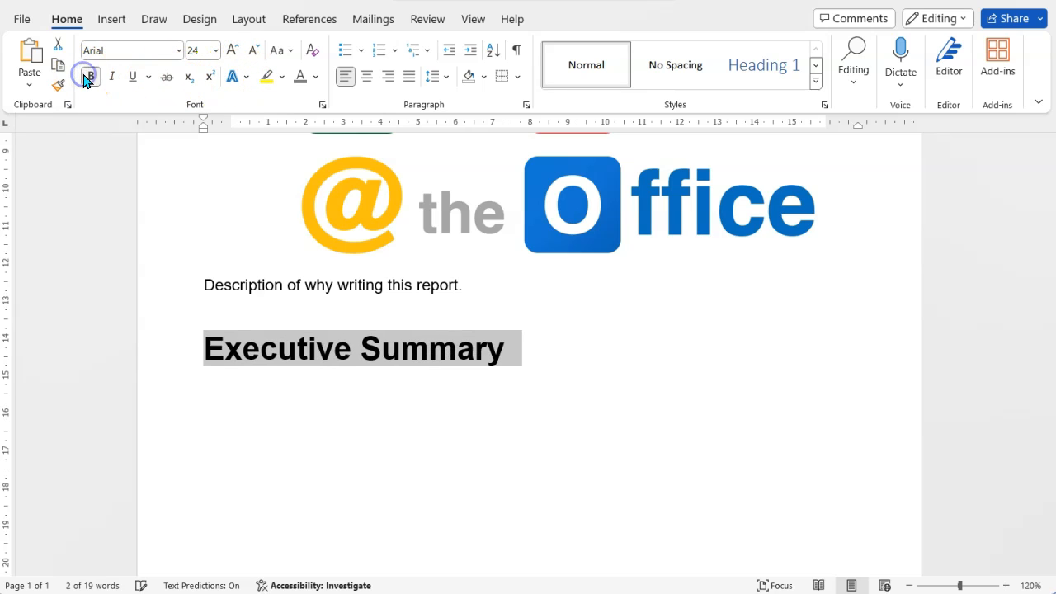
{"action": "left_click", "coordinate": [315, 77]}
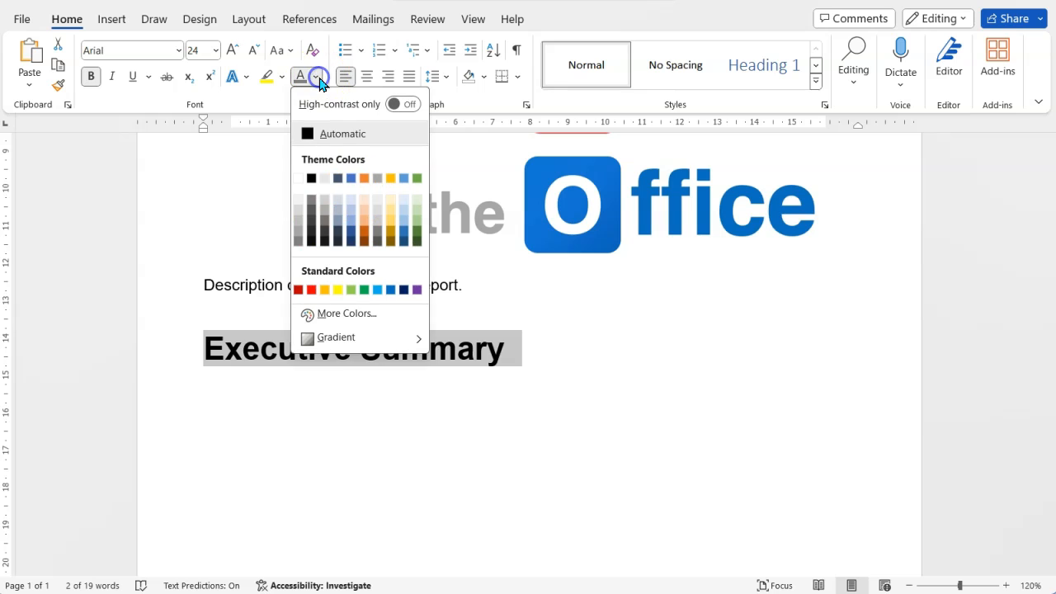
{"action": "left_click", "coordinate": [299, 288]}
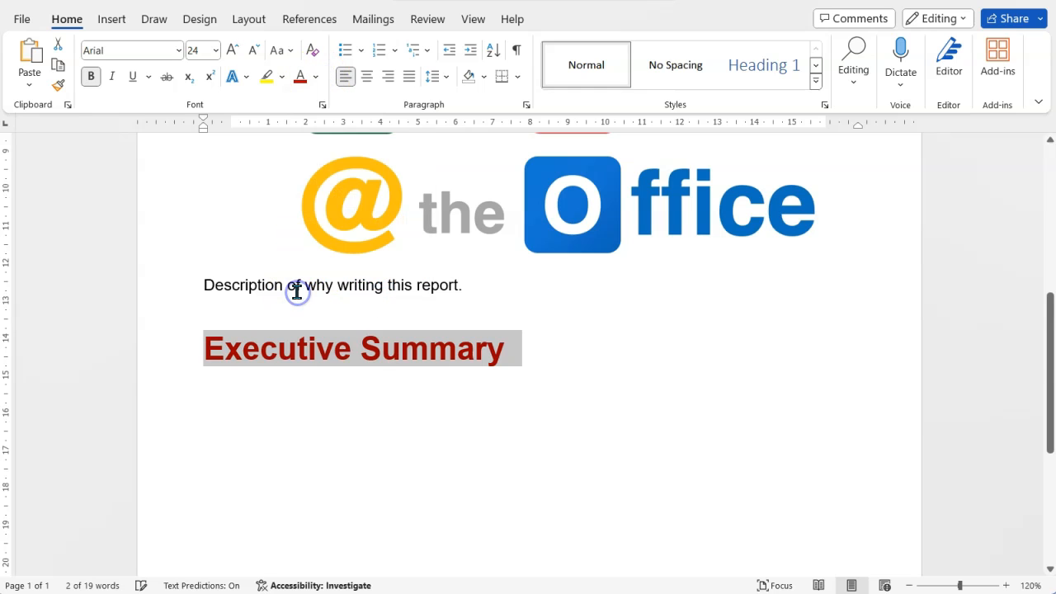
Write "Here's the Executive Summary for this report..." below the "Executive Summary" heading, accepting the predicted words, and end the line
{"action": "left_click", "coordinate": [302, 416]}
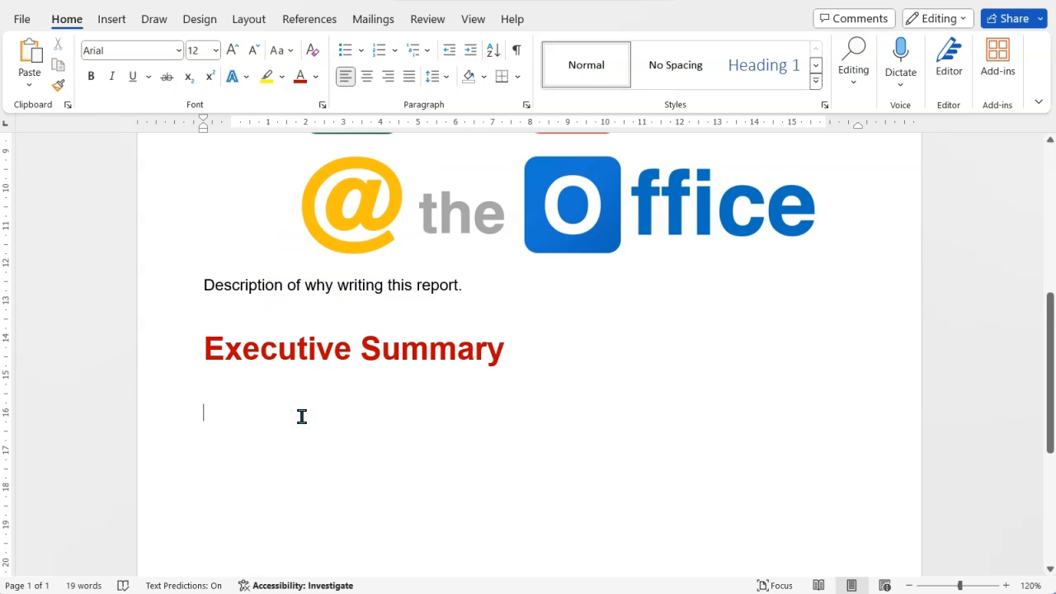
{"action": "left_click", "coordinate": [285, 386]}
{"action": "type", "text": "Here's "}
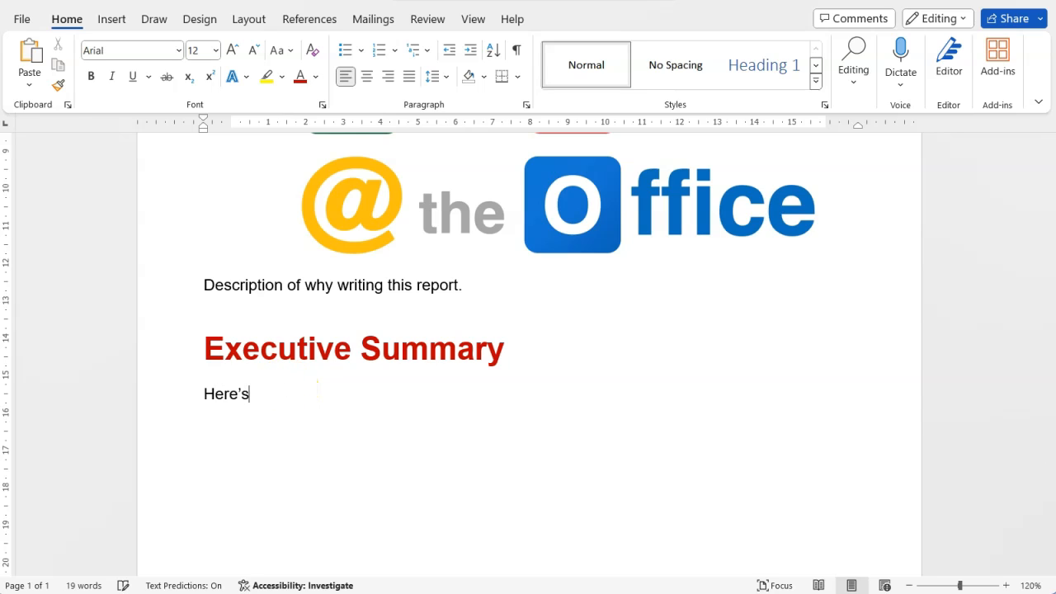
{"action": "type", "text": "the Exc"}
{"action": "key", "text": "BackSpace"}
{"action": "type", "text": "ec"}
{"action": "key", "text": "BackSpace"}
{"action": "type", "text": "u"}
{"action": "key", "text": "Tab"}
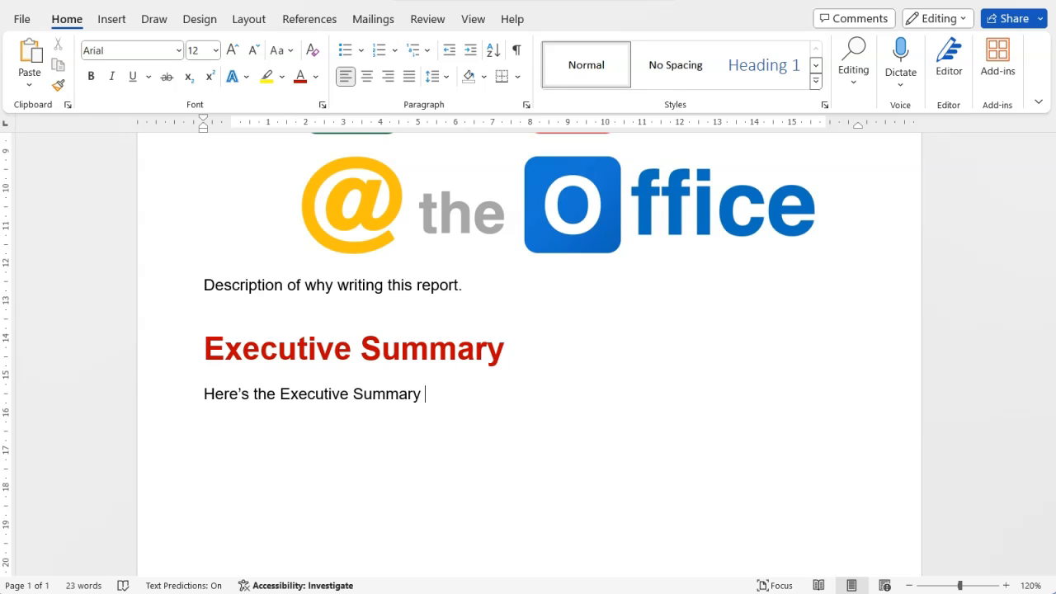
{"action": "type", "text": "f"}
{"action": "key", "text": "BackSpace"}
{"action": "type", "text": "for this"}
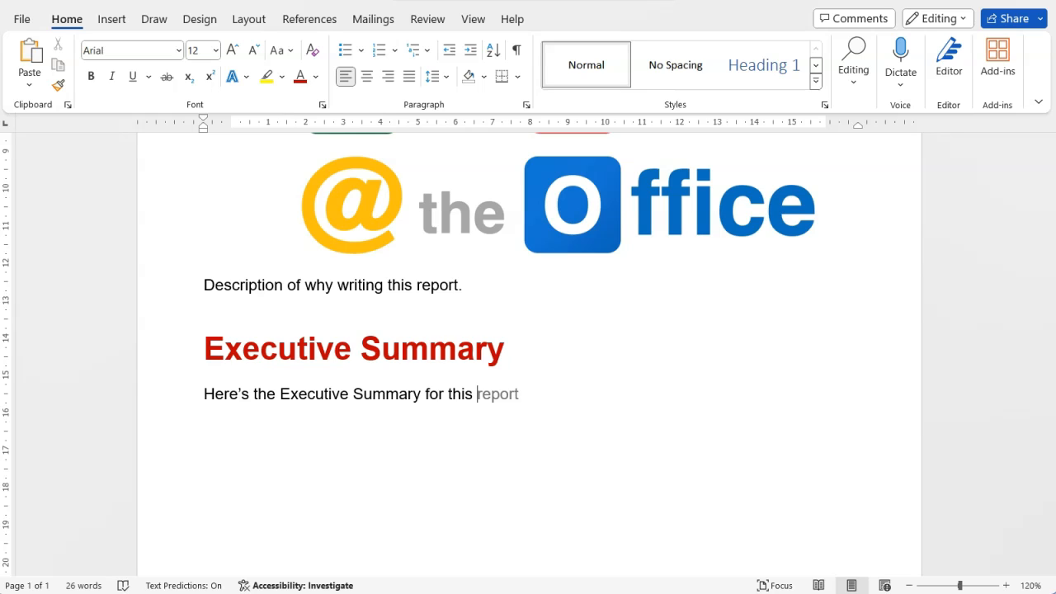
{"action": "key", "text": "Tab"}
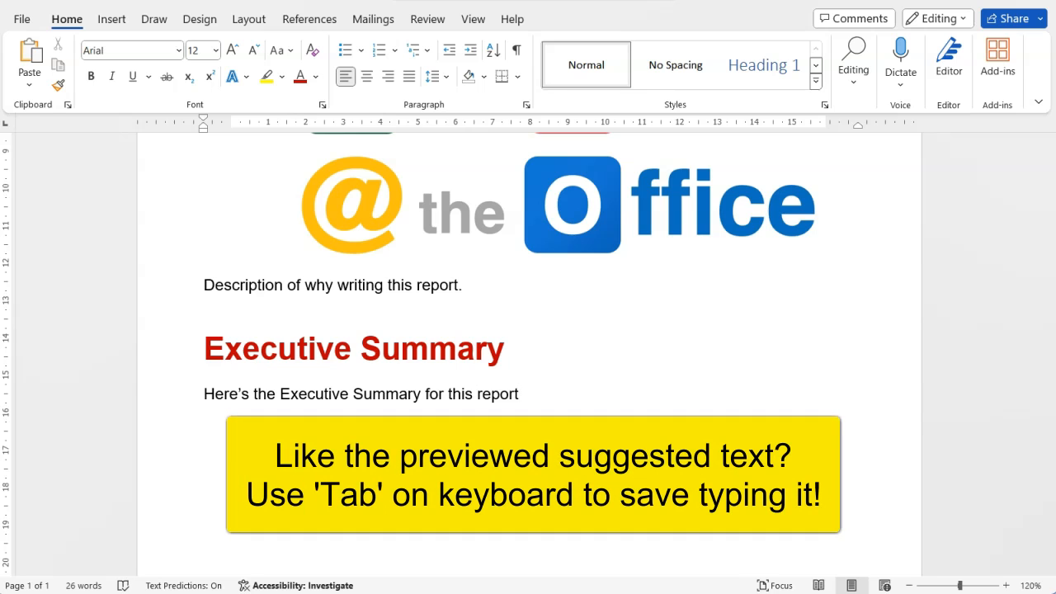
{"action": "type", "text": "."}
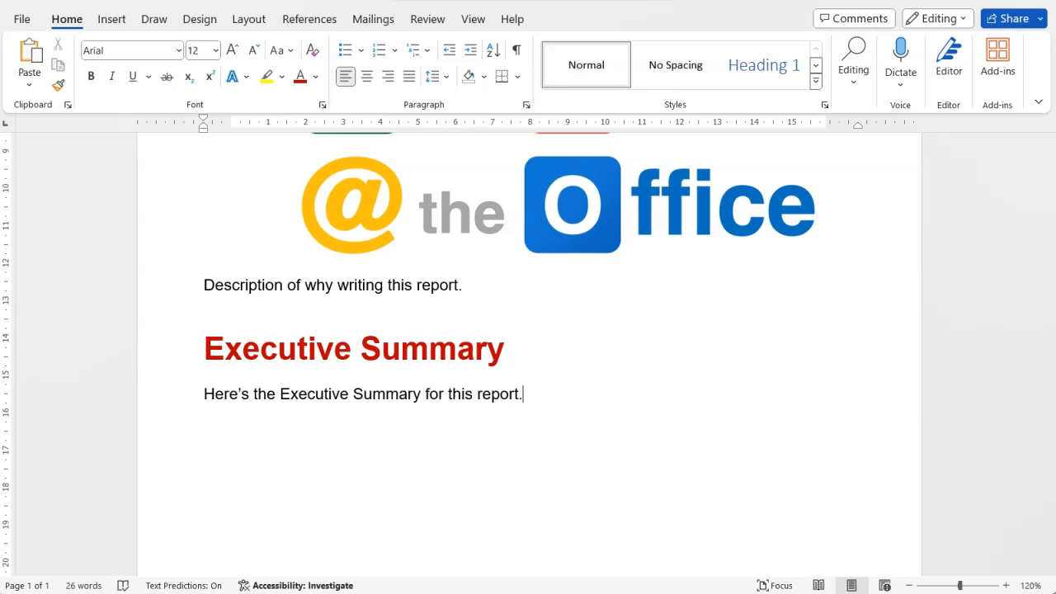
{"action": "type", "text": ".."}
{"action": "key", "text": "Return"}
Apply the Heading 1 style to the "Executive Summary" line
{"action": "left_click_drag", "start_coordinate": [203, 348], "coordinate": [523, 346]}
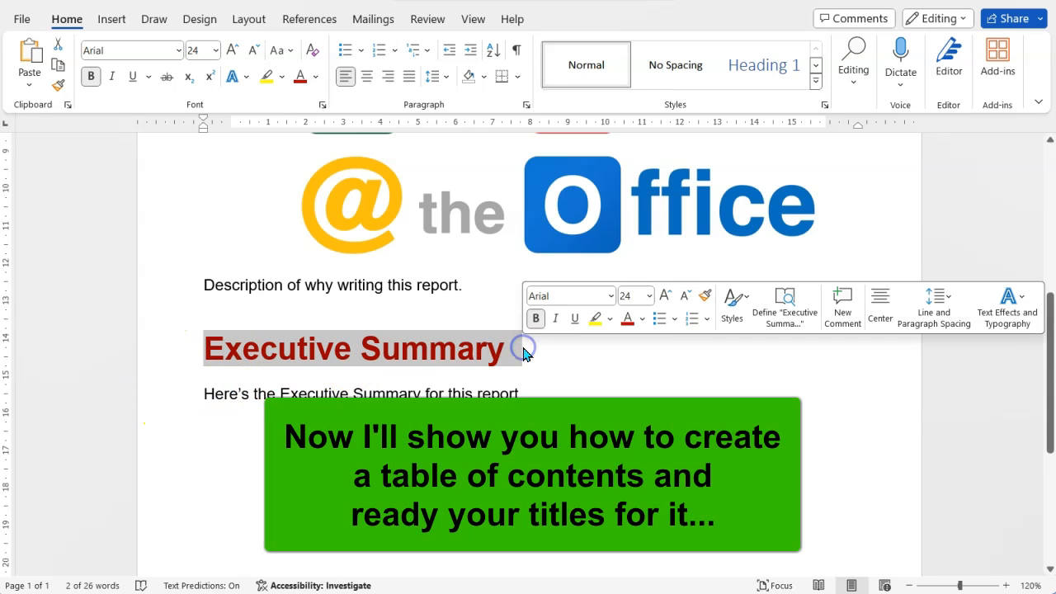
{"action": "left_click", "coordinate": [523, 349]}
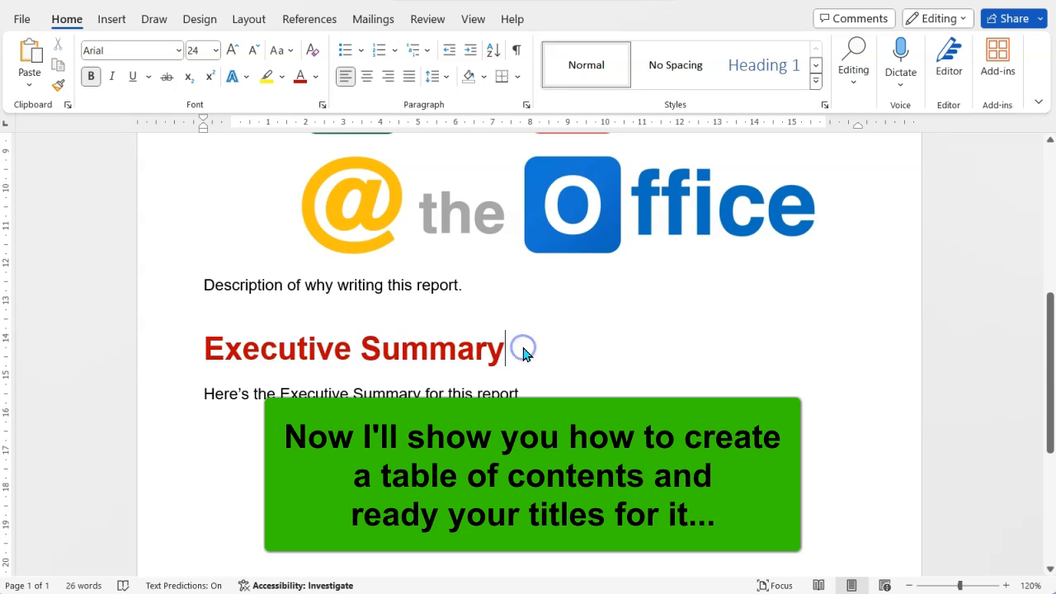
{"action": "double_click", "coordinate": [427, 345]}
{"action": "left_click", "coordinate": [428, 347]}
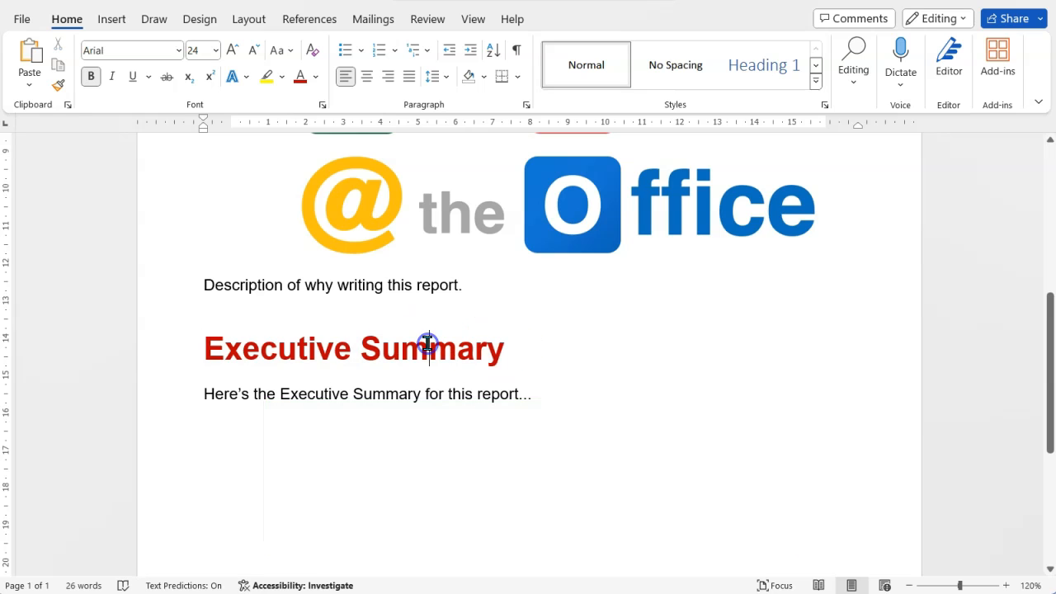
{"action": "triple_click", "coordinate": [429, 348]}
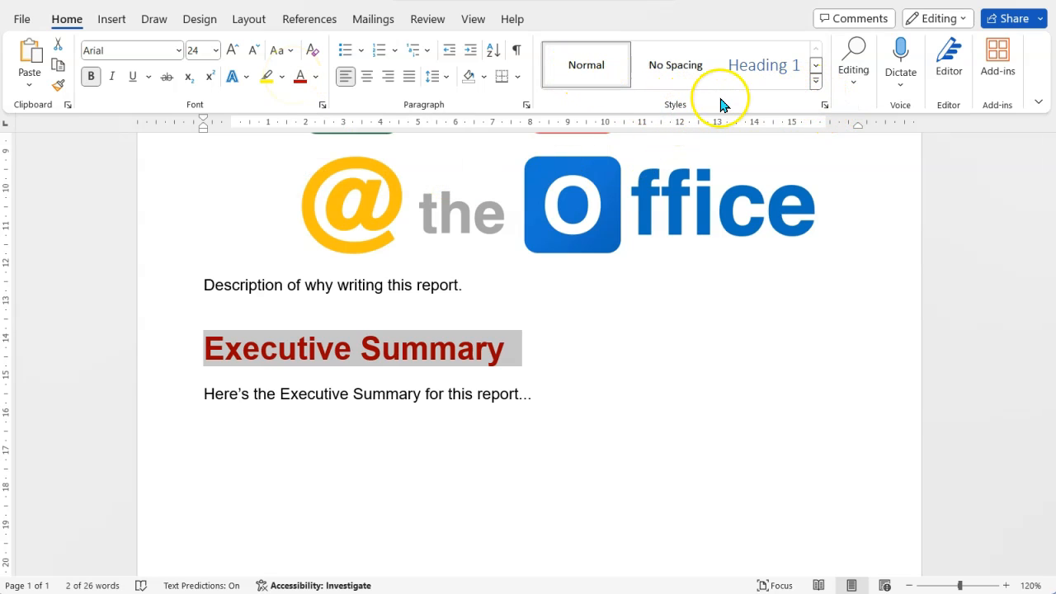
{"action": "left_click", "coordinate": [815, 82]}
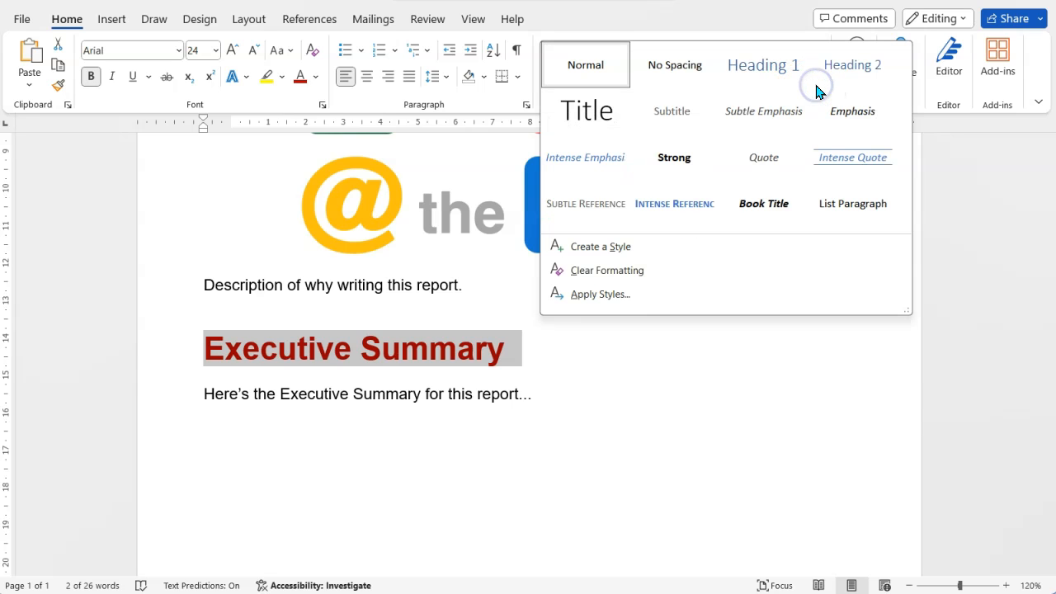
{"action": "left_click", "coordinate": [755, 74]}
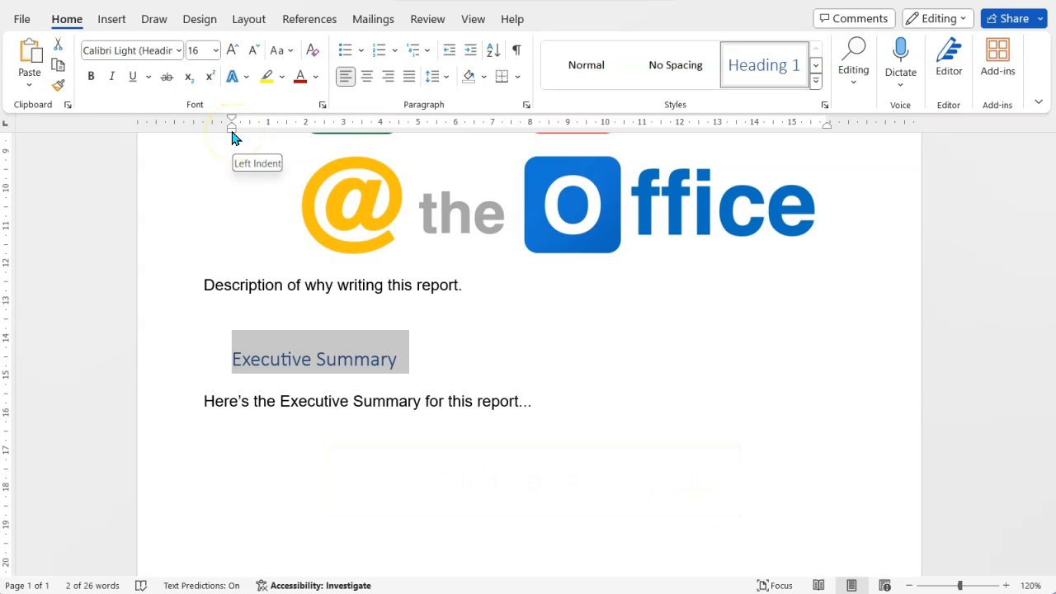
{"action": "left_click", "coordinate": [778, 70]}
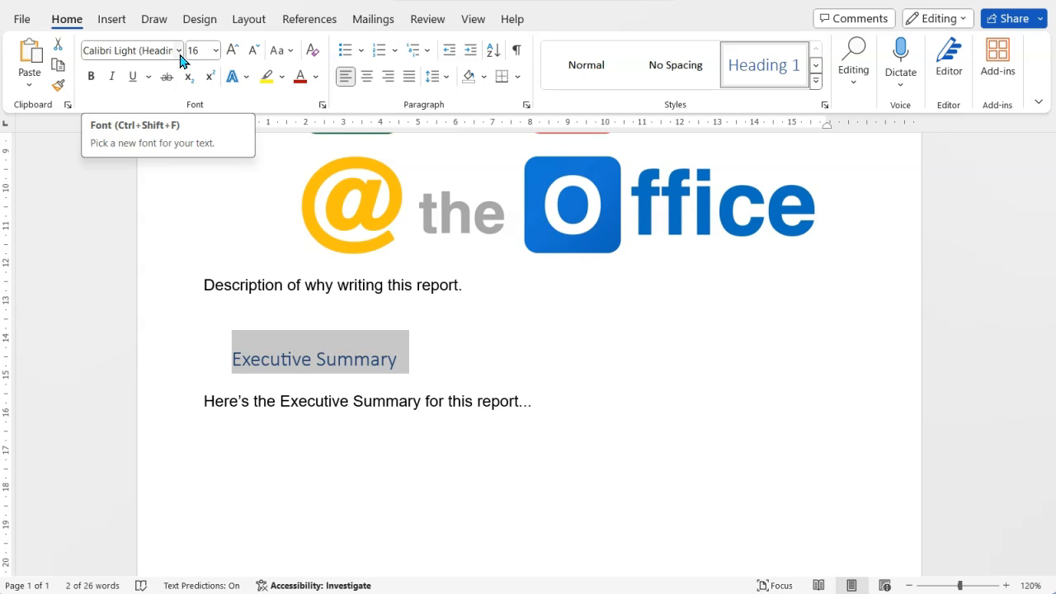
Change the font of the "Executive Summary" heading to Arial
{"action": "left_click", "coordinate": [592, 66]}
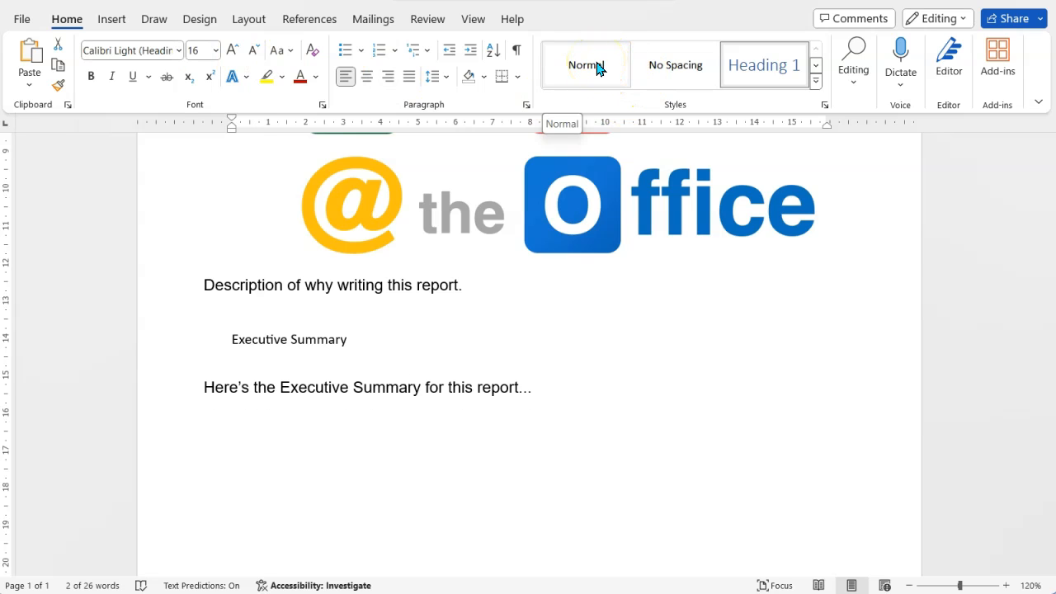
{"action": "left_click", "coordinate": [178, 53]}
{"action": "left_click", "coordinate": [140, 165]}
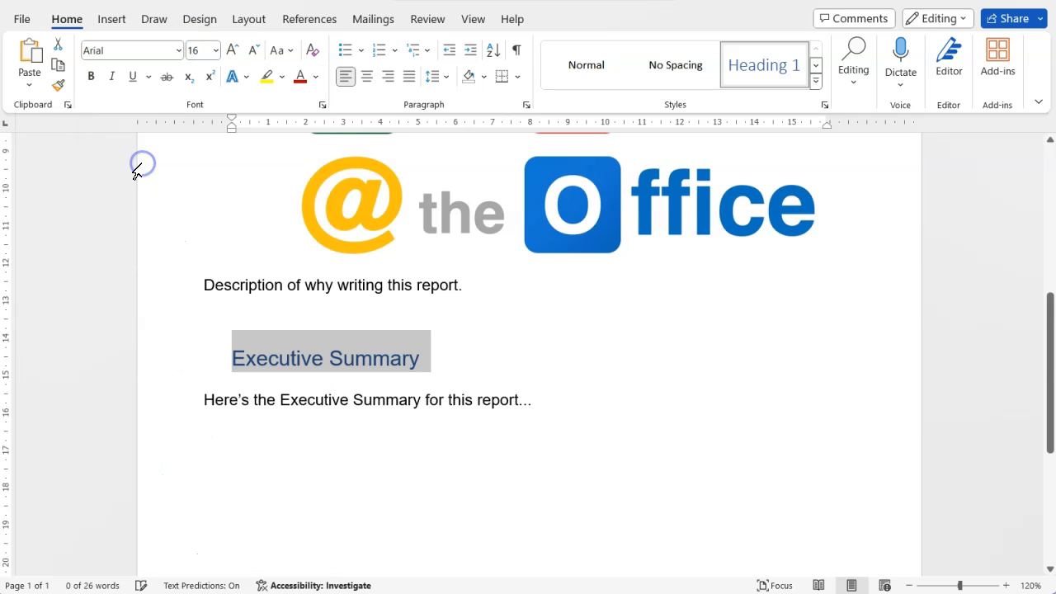
Extend the heading's left indent to about -0.75 cm and right indent to about -0.83 cm, and make it bold
{"action": "left_click_drag", "start_coordinate": [232, 128], "coordinate": [203, 134]}
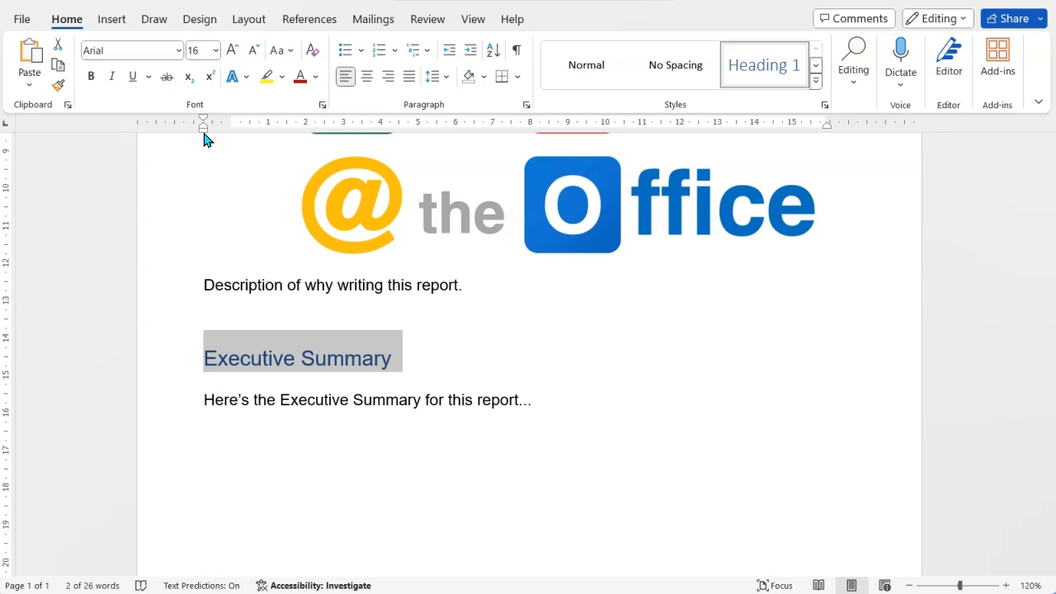
{"action": "left_click_drag", "start_coordinate": [827, 124], "coordinate": [864, 132]}
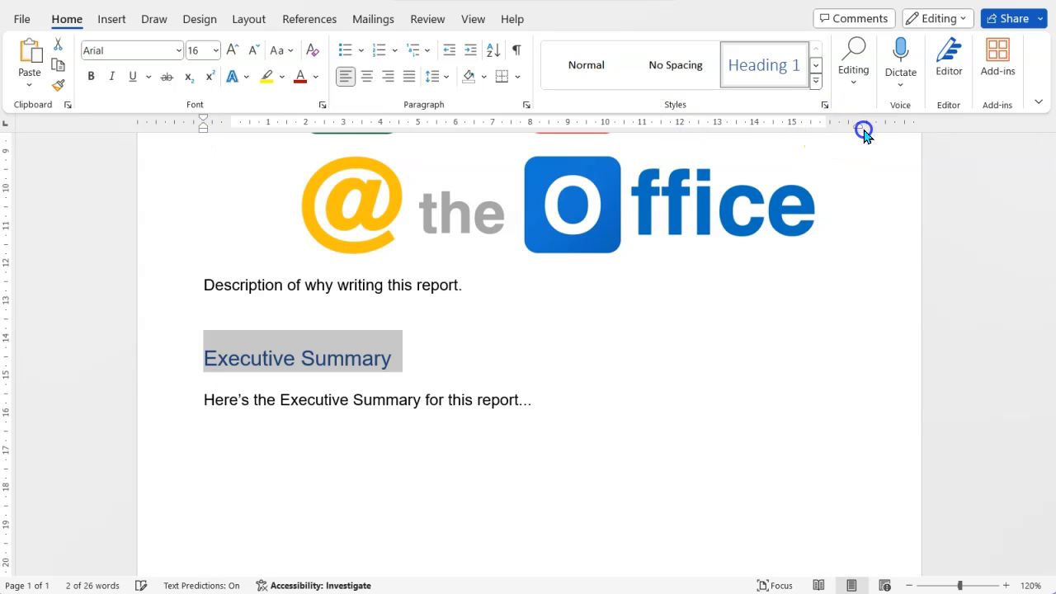
{"action": "left_click", "coordinate": [90, 76]}
Remove the space before the "Executive Summary" heading and set its line spacing to 1.0 (Single)
{"action": "left_click", "coordinate": [438, 77]}
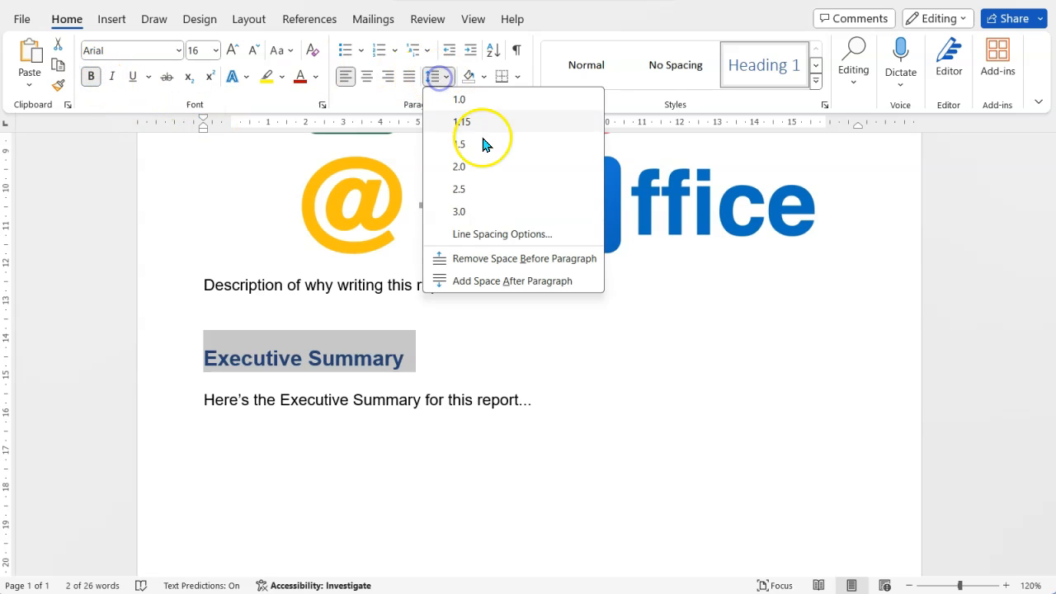
{"action": "left_click", "coordinate": [477, 261]}
{"action": "left_click", "coordinate": [434, 83]}
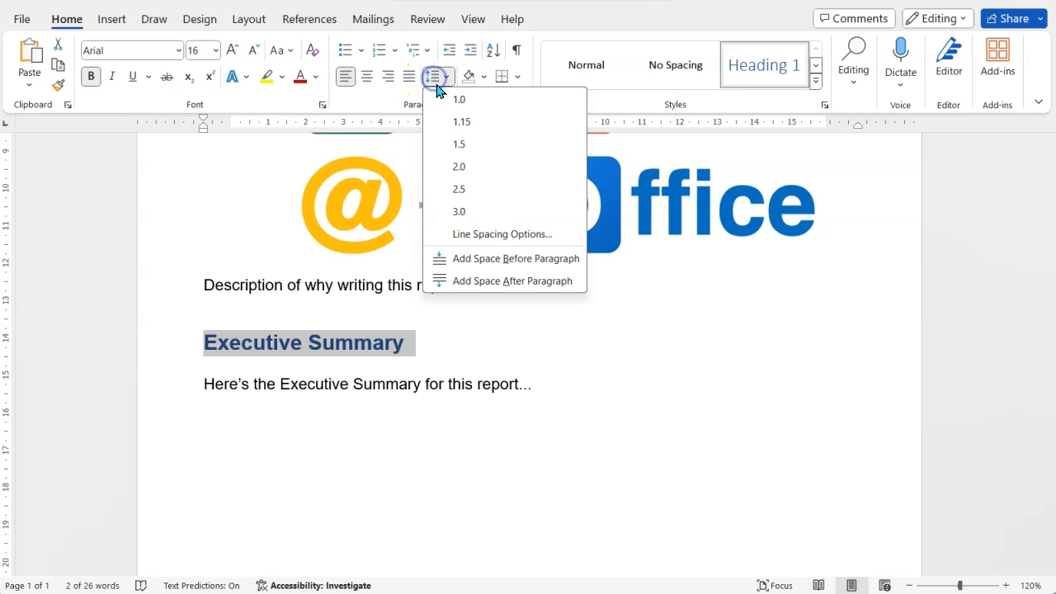
{"action": "left_click", "coordinate": [468, 100]}
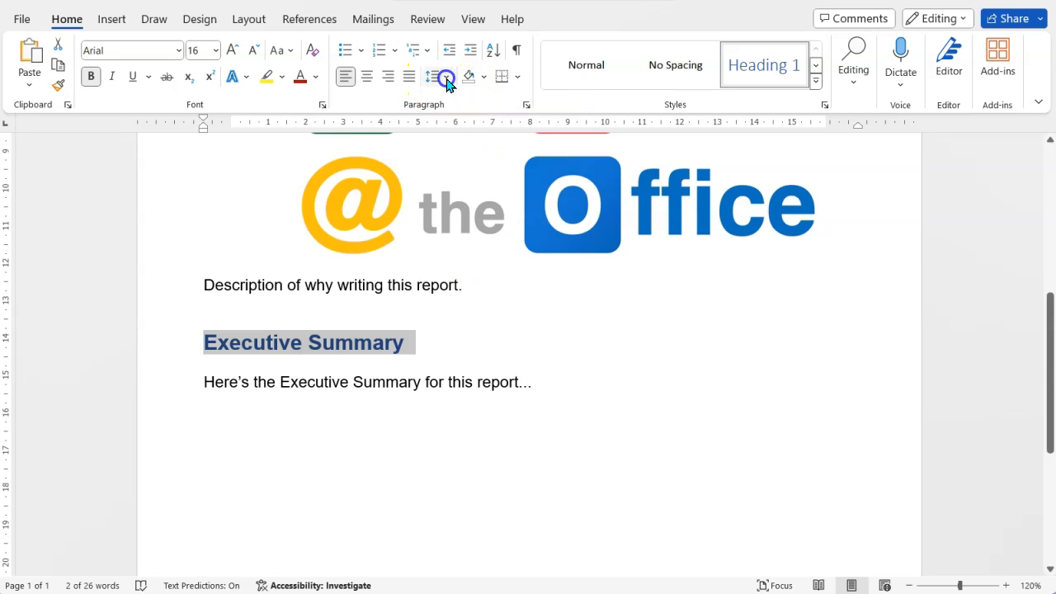
{"action": "left_click", "coordinate": [441, 77]}
{"action": "left_click", "coordinate": [502, 234]}
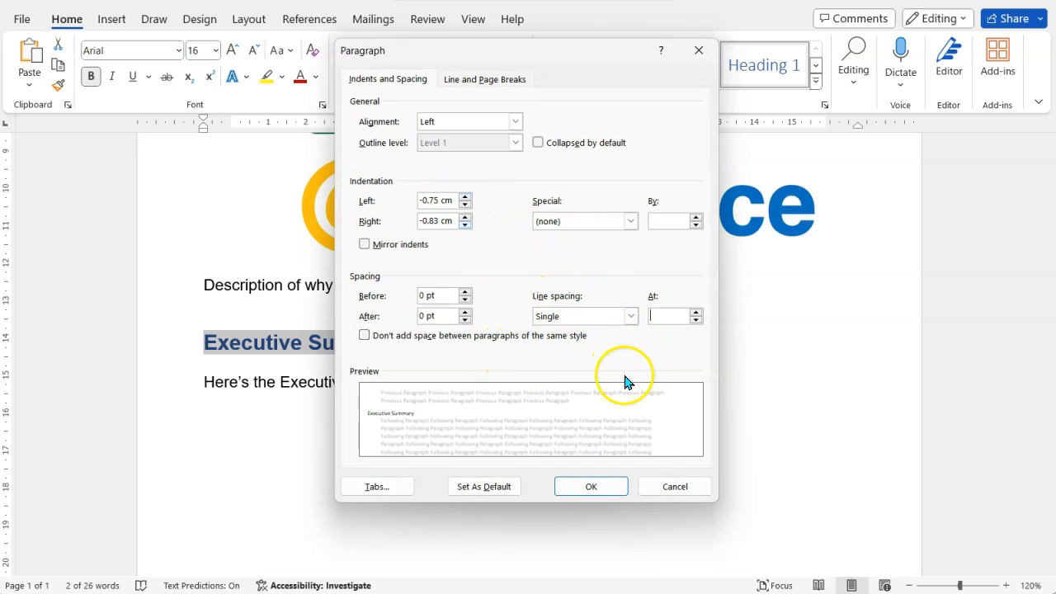
{"action": "left_click", "coordinate": [609, 486]}
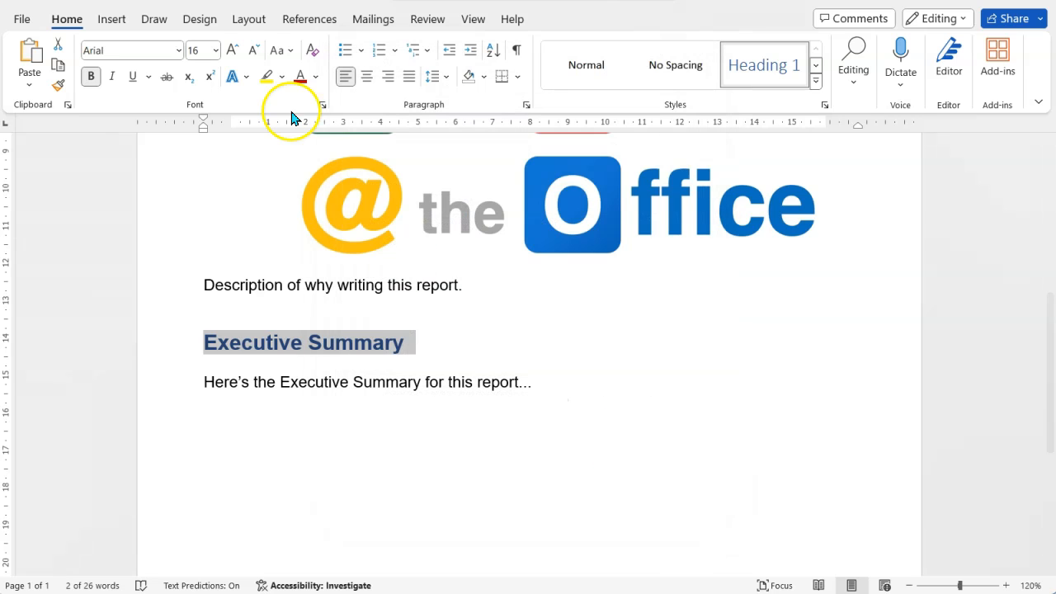
Increase the font size of the "Executive Summary" Heading 1 text to 24 pt
{"action": "left_click", "coordinate": [238, 51]}
{"action": "left_click", "coordinate": [238, 50]}
{"action": "left_click", "coordinate": [237, 51]}
{"action": "left_click", "coordinate": [238, 51]}
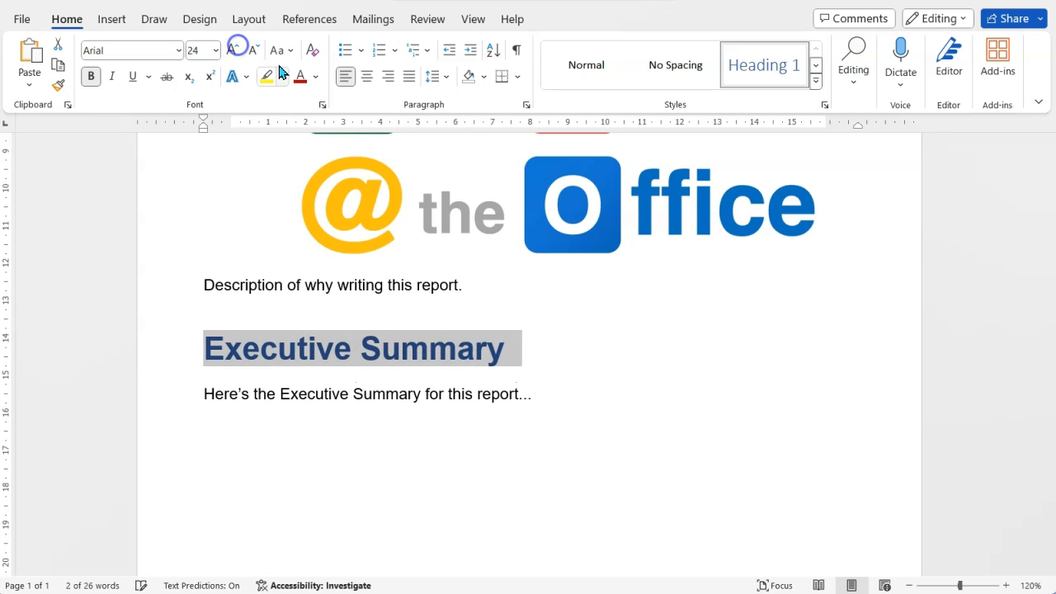
Change the font colour of the "Executive Summary" heading to red
{"action": "left_click", "coordinate": [298, 77]}
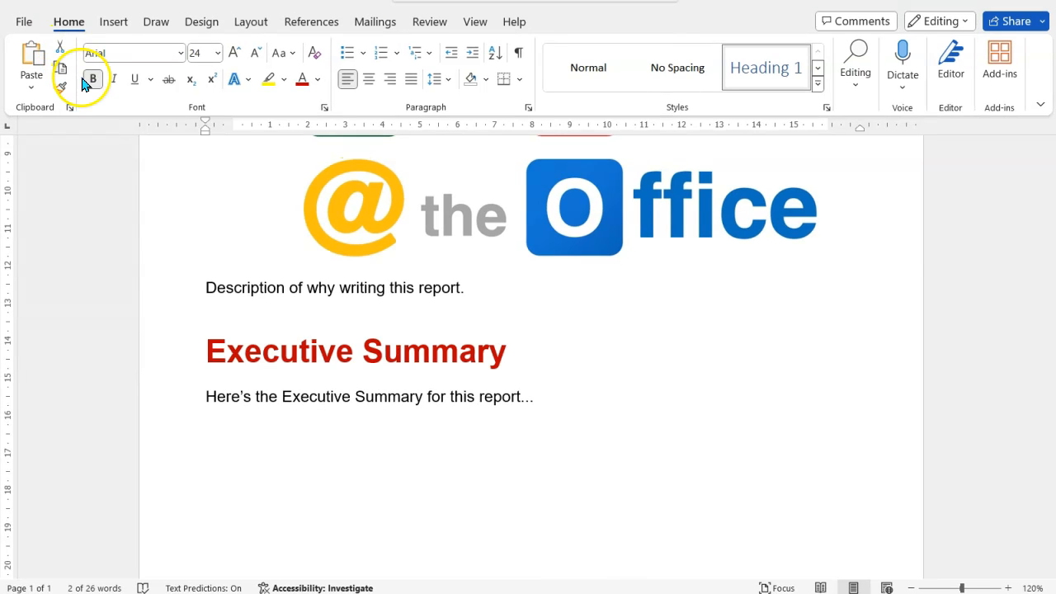
{"action": "triple_click", "coordinate": [308, 347]}
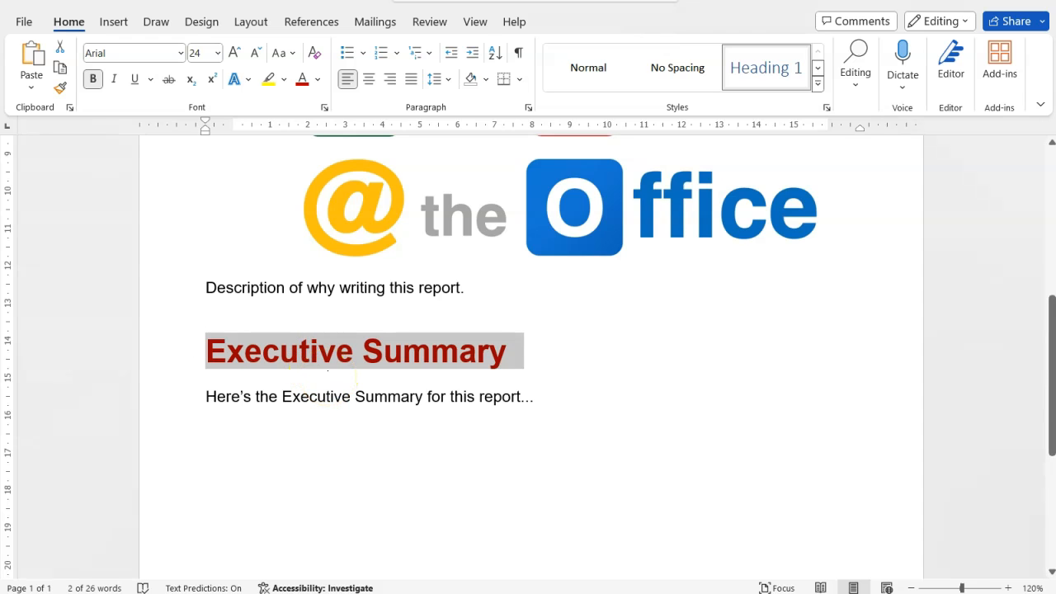
{"action": "left_click", "coordinate": [344, 417]}
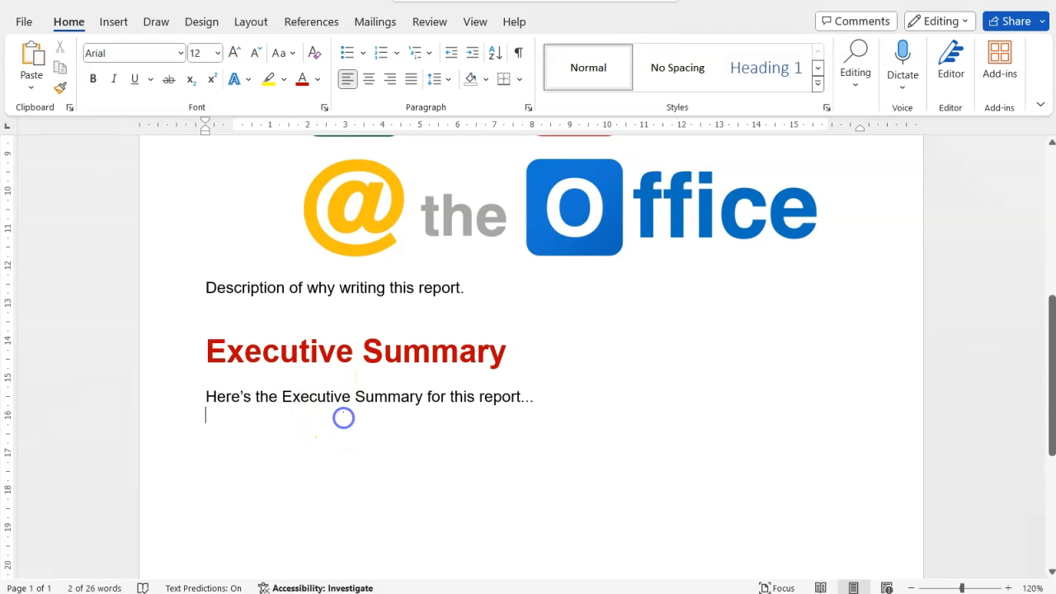
Copy the entire "Executive Summary" heading with its formatting
{"action": "right_click", "coordinate": [280, 341]}
{"action": "left_click", "coordinate": [260, 344]}
{"action": "double_click", "coordinate": [255, 348]}
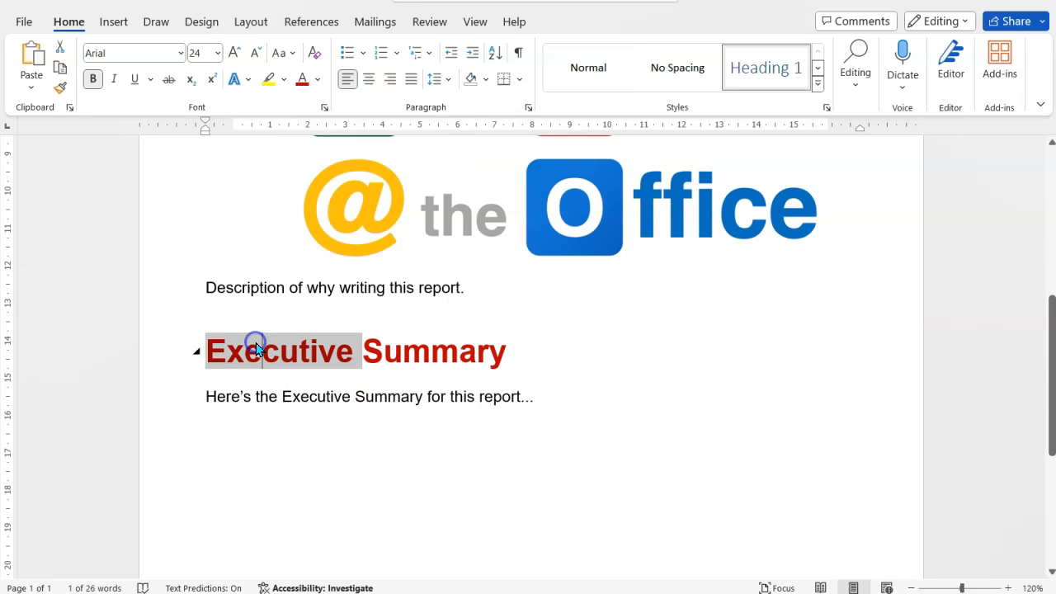
{"action": "triple_click", "coordinate": [256, 348]}
{"action": "key", "text": "ctrl+c"}
{"action": "right_click", "coordinate": [256, 346]}
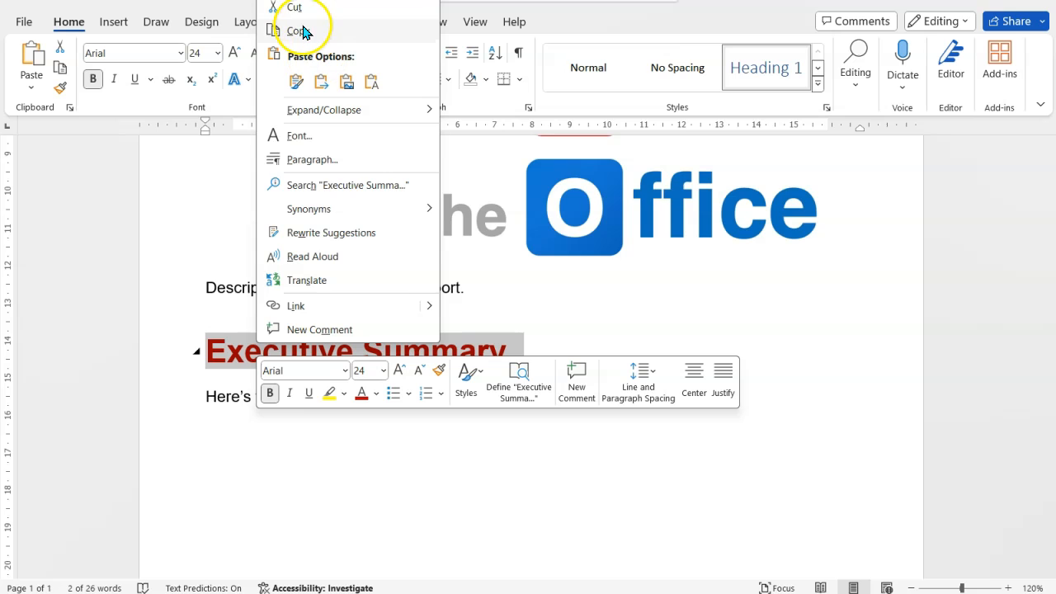
{"action": "key", "text": "Escape"}
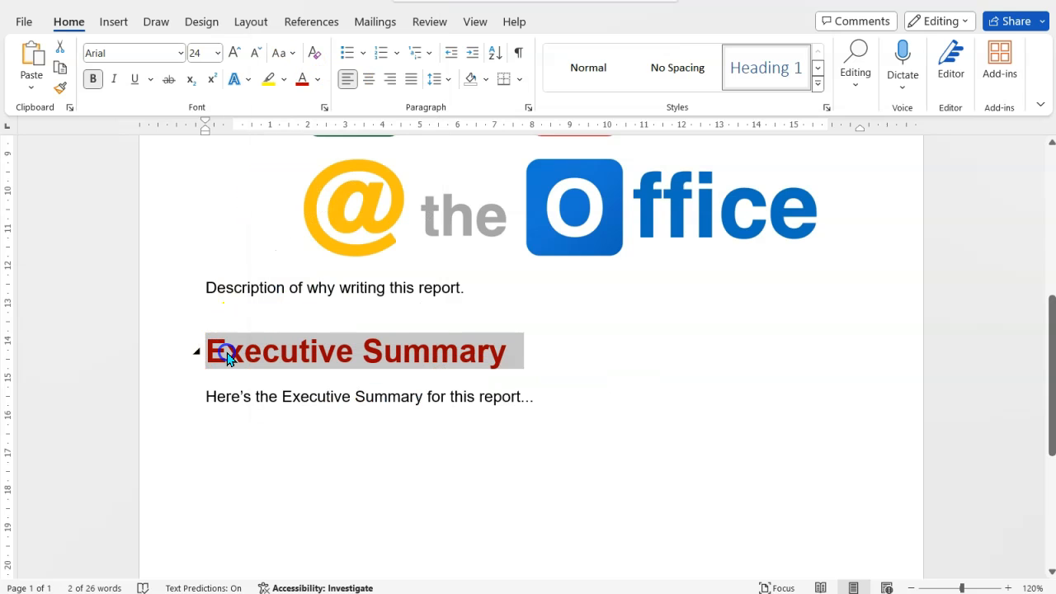
Paste the copied heading three times below the executive summary text, adding blank lines after the first two copies
{"action": "left_click", "coordinate": [231, 448]}
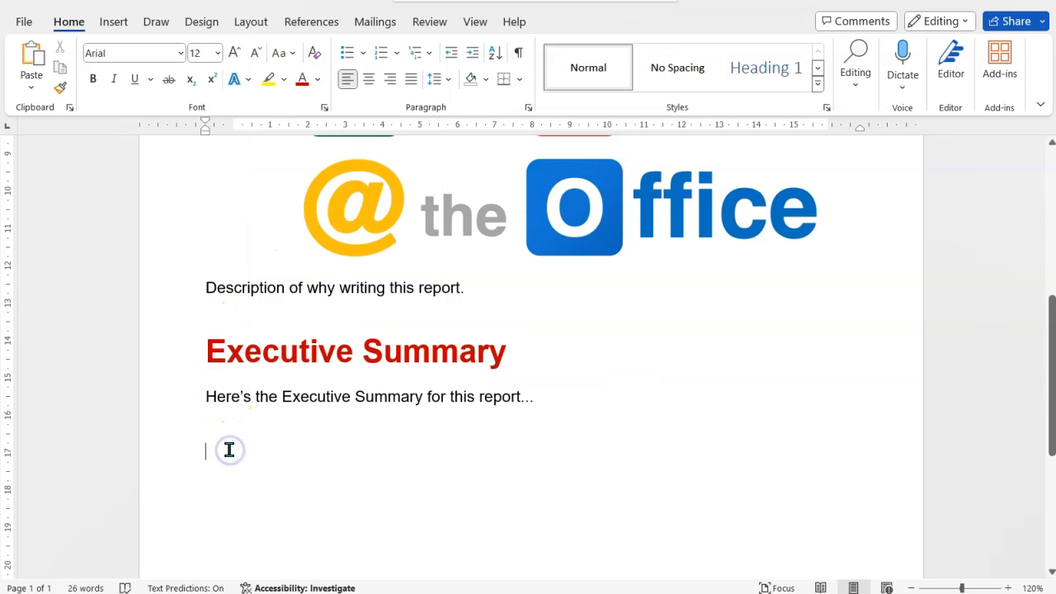
{"action": "key", "text": "ctrl+v"}
{"action": "key", "text": "Return"}
{"action": "key", "text": "Return"}
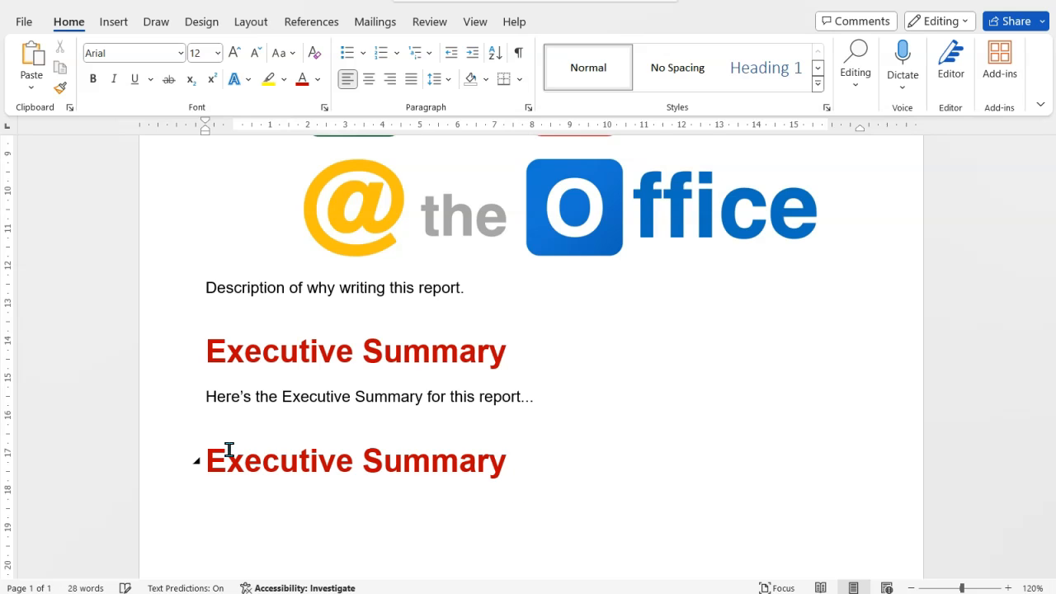
{"action": "key", "text": "ctrl+v"}
{"action": "key", "text": "Return"}
{"action": "key", "text": "Return"}
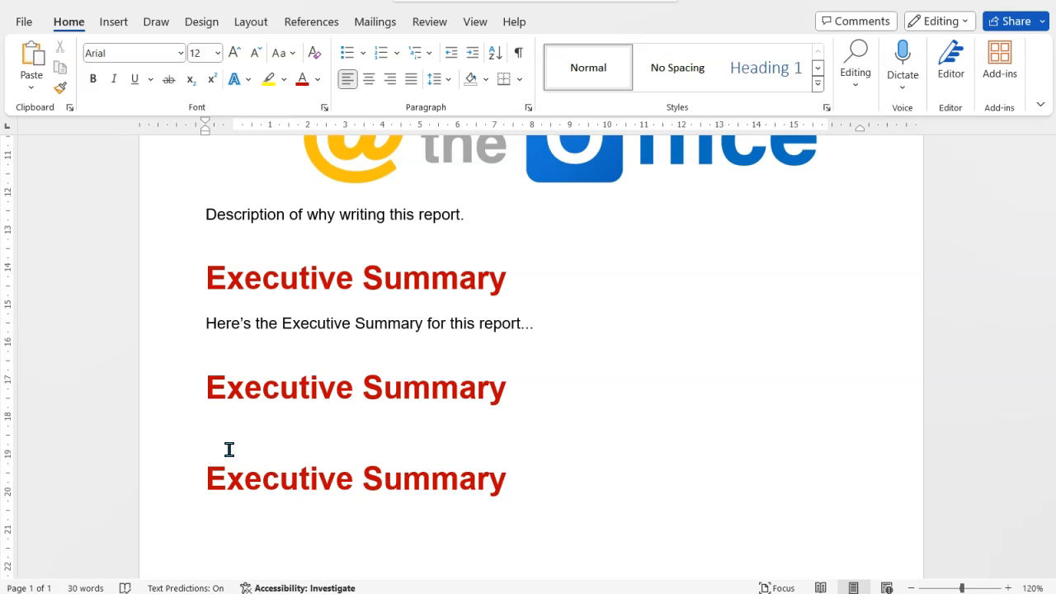
{"action": "key", "text": "ctrl+v"}
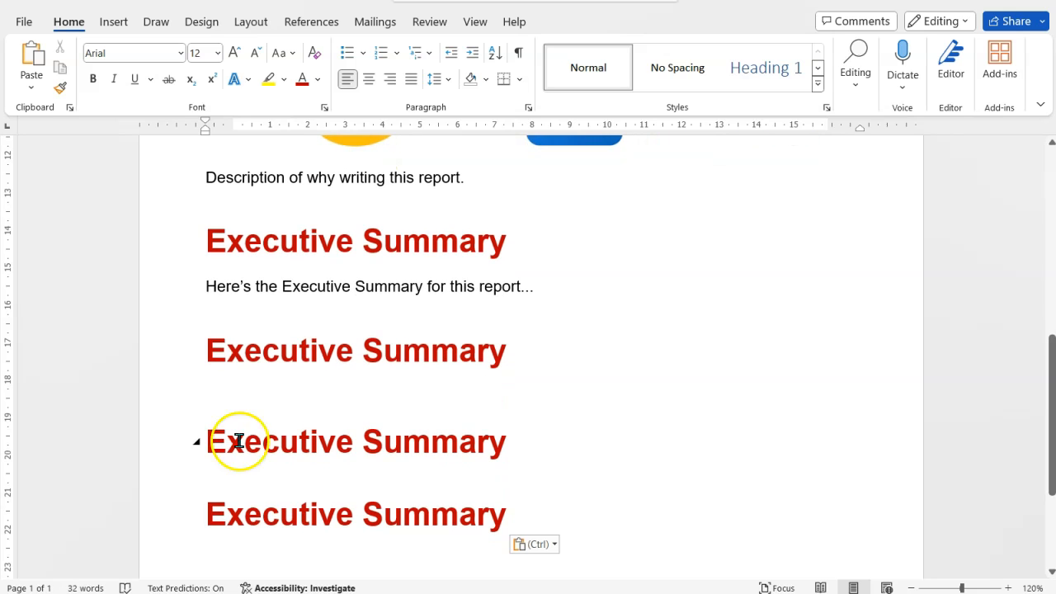
{"action": "left_click", "coordinate": [817, 84]}
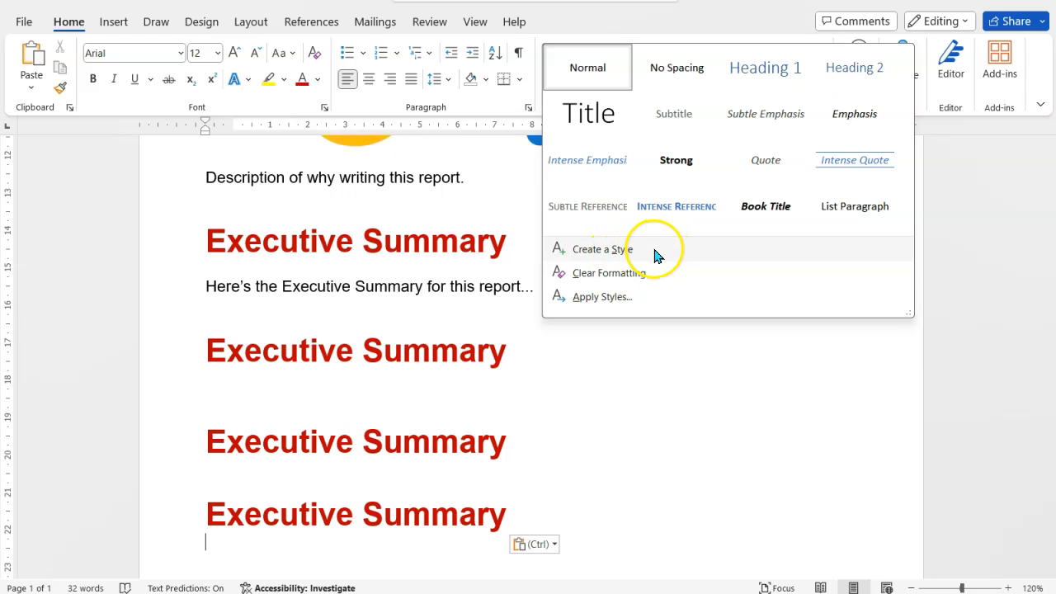
{"action": "left_click", "coordinate": [315, 252]}
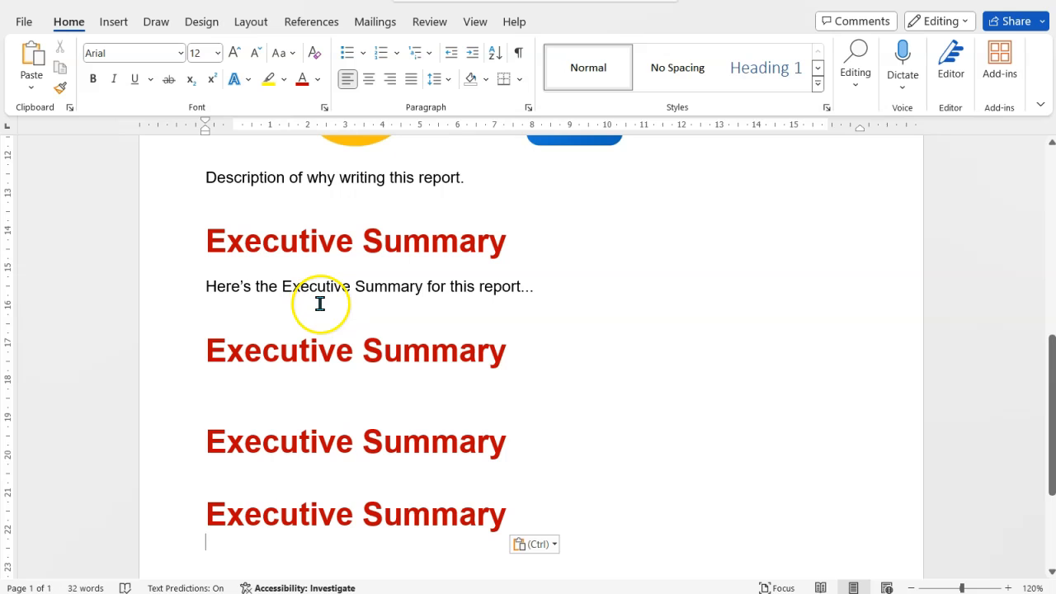
{"action": "scroll", "coordinate": [372, 323], "scroll_direction": "up", "scroll_amount": 1}
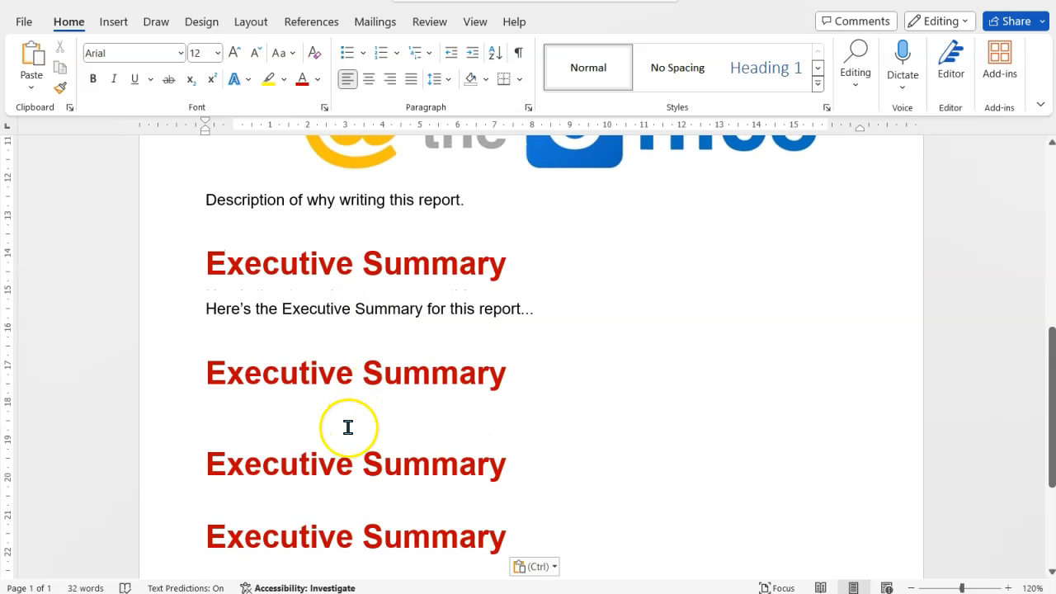
Replace the text of the first pasted heading with "Key Findings and Conclusions" and add a new line beneath it
{"action": "scroll", "coordinate": [348, 429], "scroll_direction": "down", "scroll_amount": 4}
{"action": "left_click", "coordinate": [195, 237]}
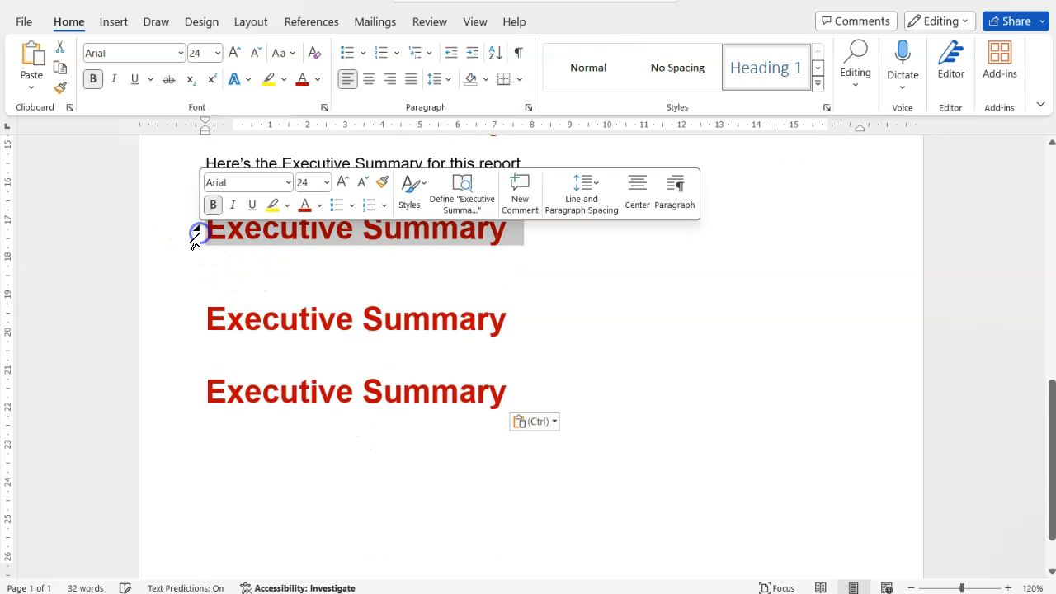
{"action": "left_click", "coordinate": [239, 232]}
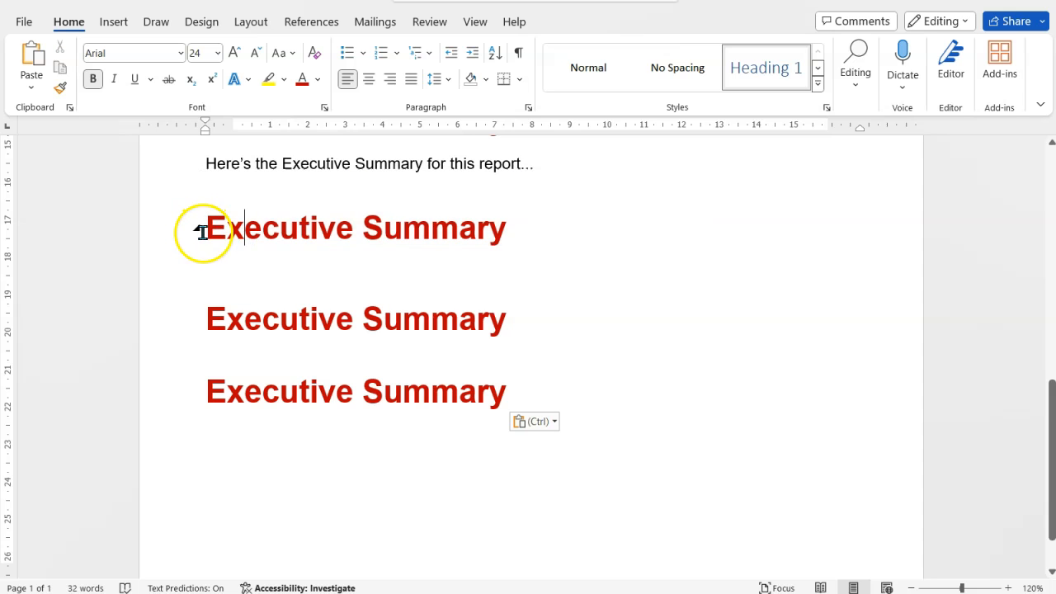
{"action": "left_click_drag", "start_coordinate": [206, 230], "coordinate": [504, 226]}
{"action": "scroll", "coordinate": [491, 291], "scroll_direction": "up", "scroll_amount": 1}
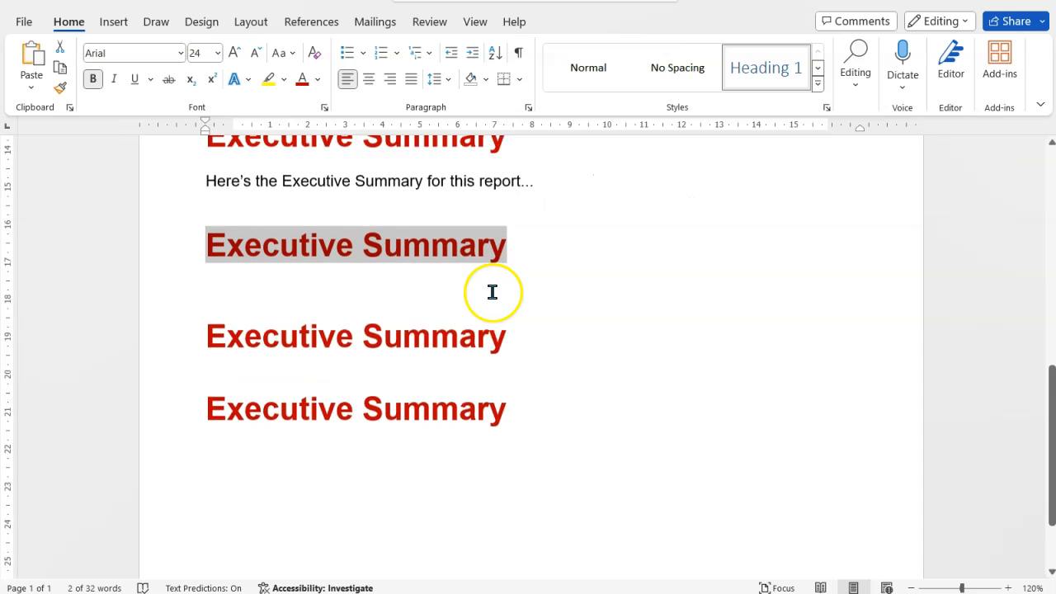
{"action": "scroll", "coordinate": [492, 291], "scroll_direction": "up", "scroll_amount": 2}
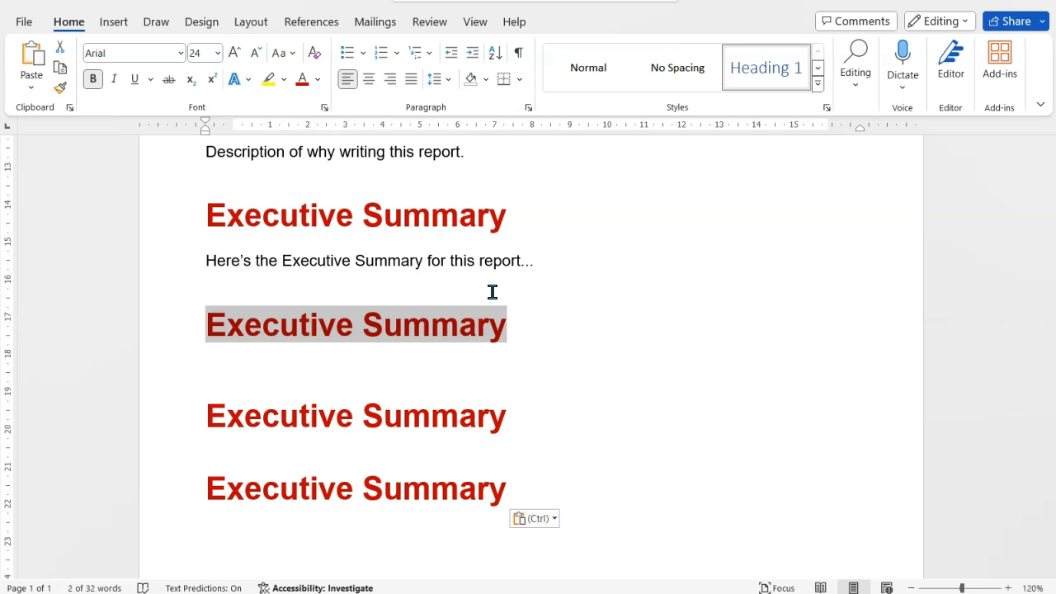
{"action": "type", "text": "Key Fin"}
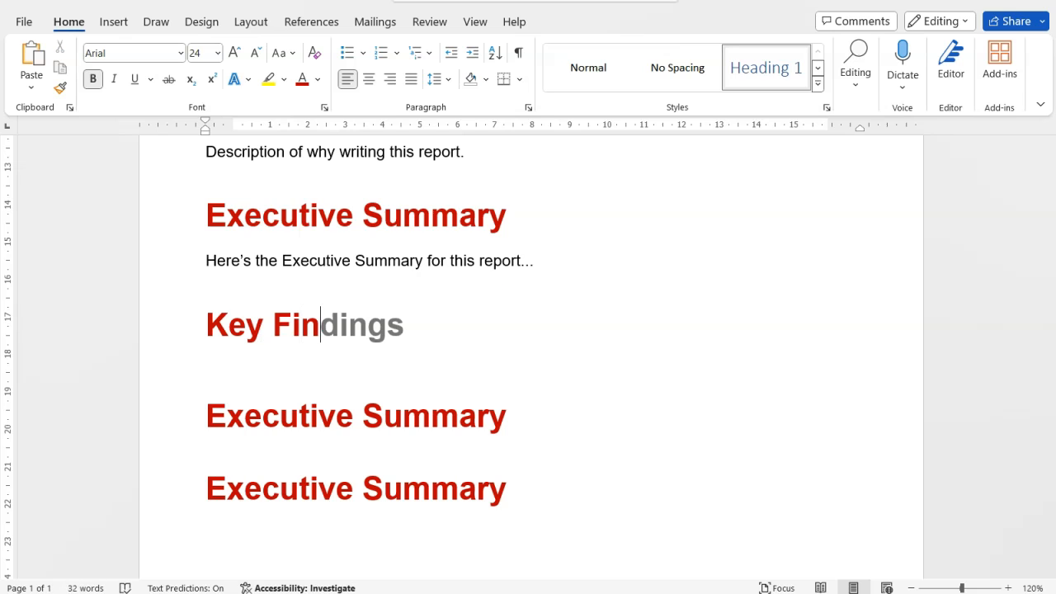
{"action": "key", "text": "Tab"}
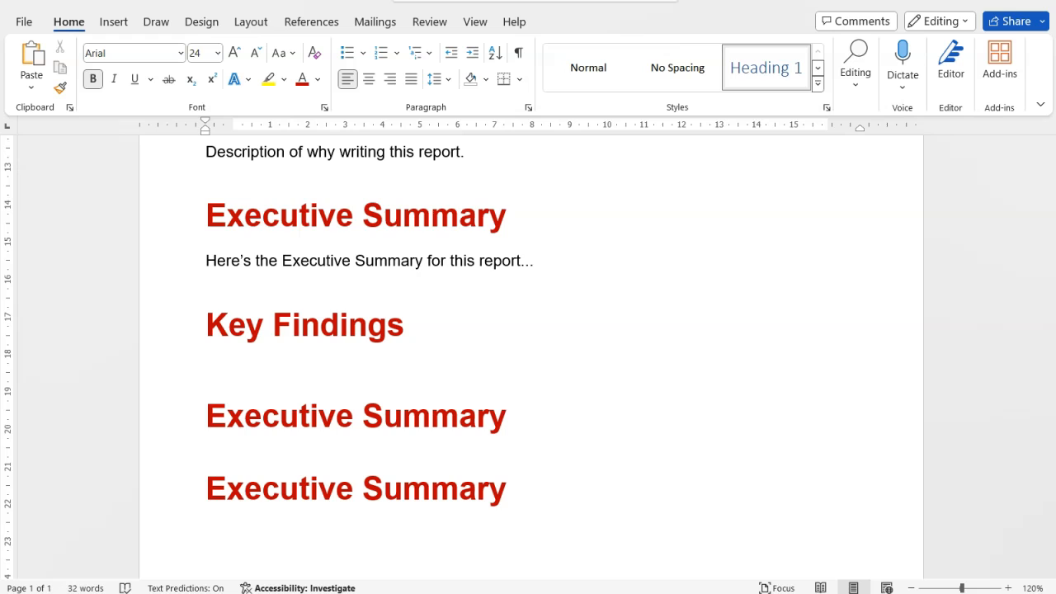
{"action": "type", "text": "and Concl"}
{"action": "key", "text": "Tab"}
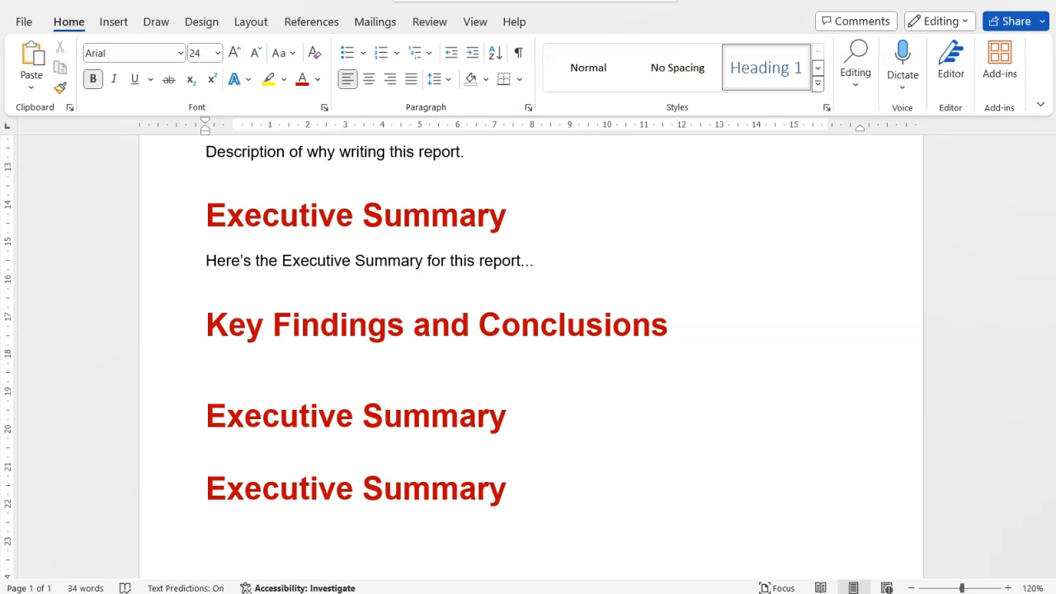
{"action": "left_click", "coordinate": [389, 354]}
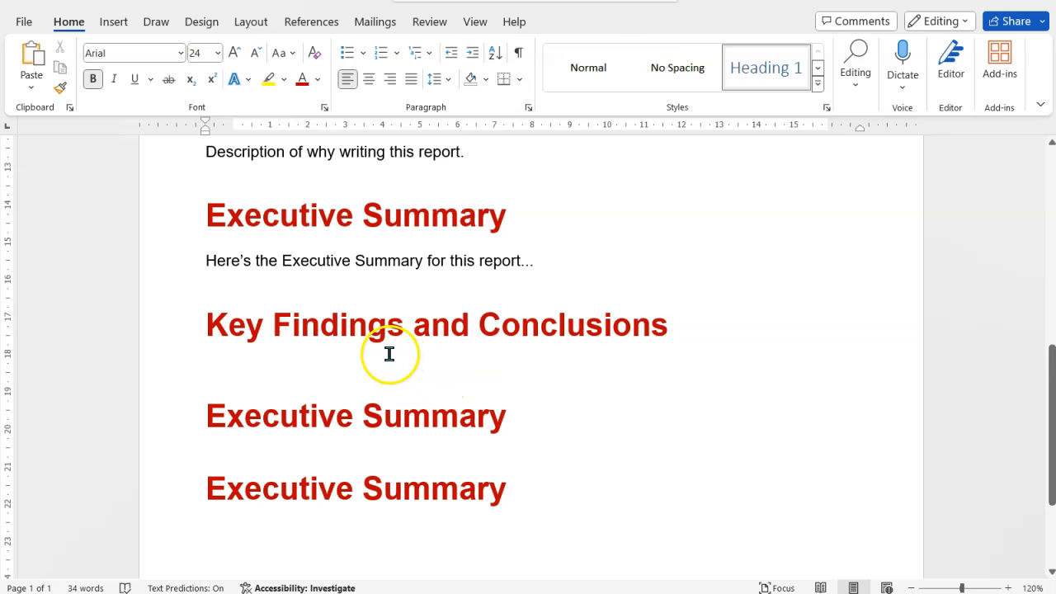
{"action": "key", "text": "Return"}
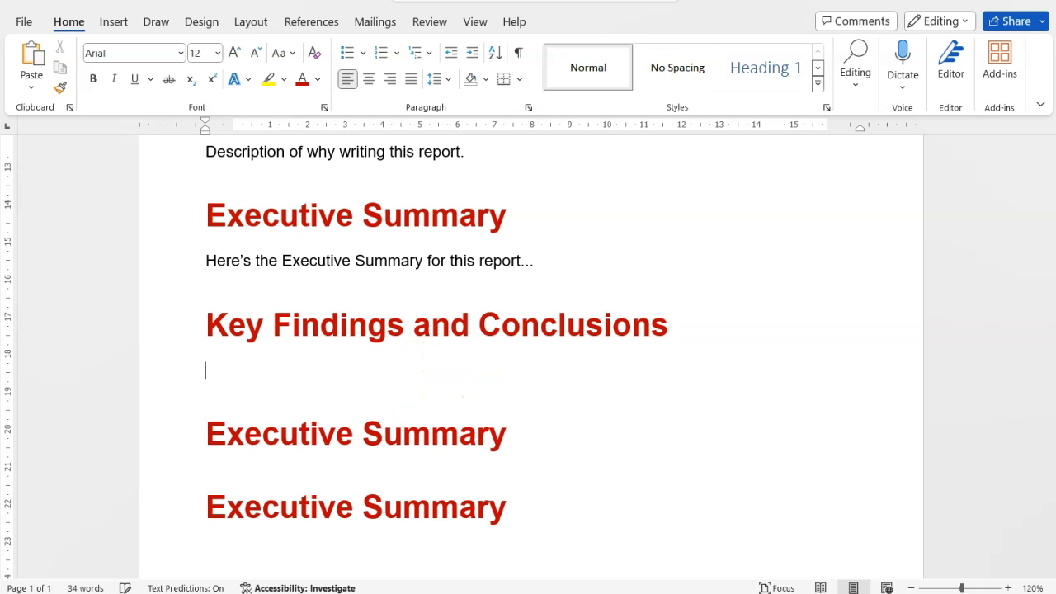
{"action": "scroll", "coordinate": [454, 372], "scroll_direction": "up", "scroll_amount": 3}
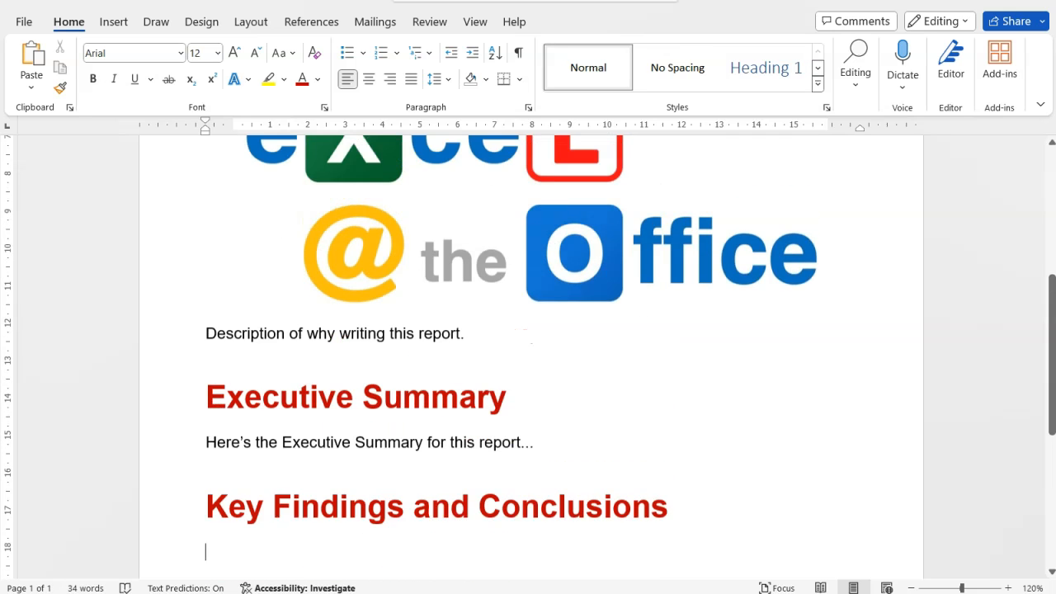
{"action": "double_click", "coordinate": [222, 355]}
{"action": "triple_click", "coordinate": [203, 345]}
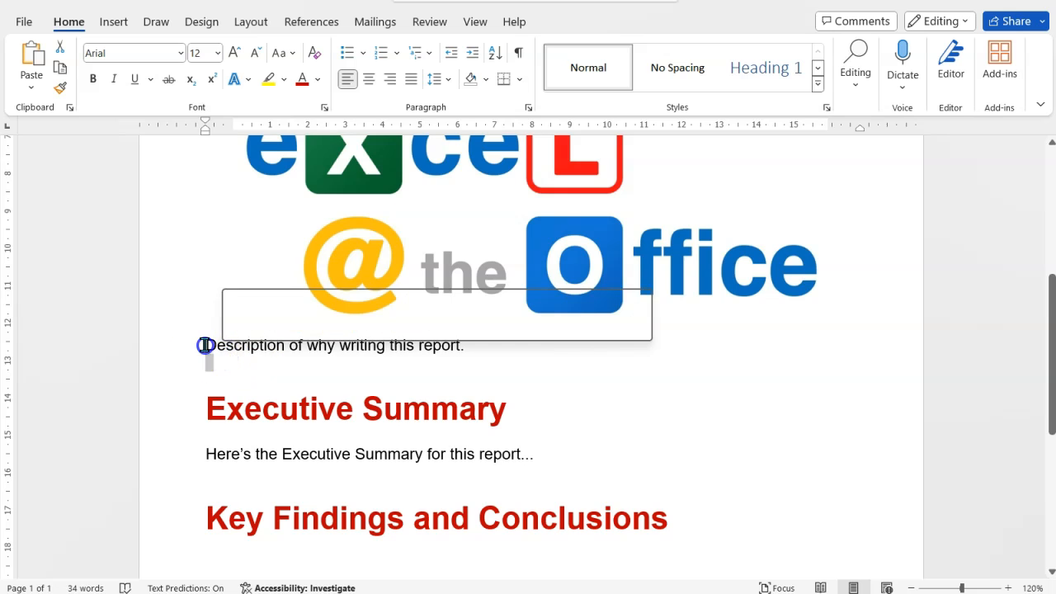
{"action": "scroll", "coordinate": [361, 376], "scroll_direction": "down", "scroll_amount": 2}
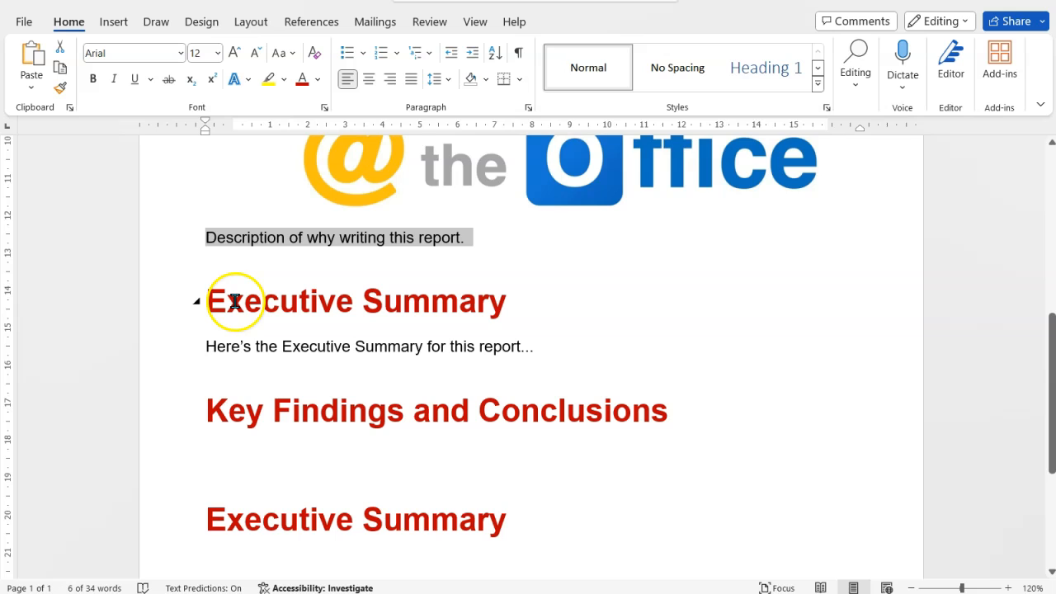
Start a bulleted list one blank line below the executive summary text and check its indentation and spacing settings
{"action": "left_click", "coordinate": [570, 346]}
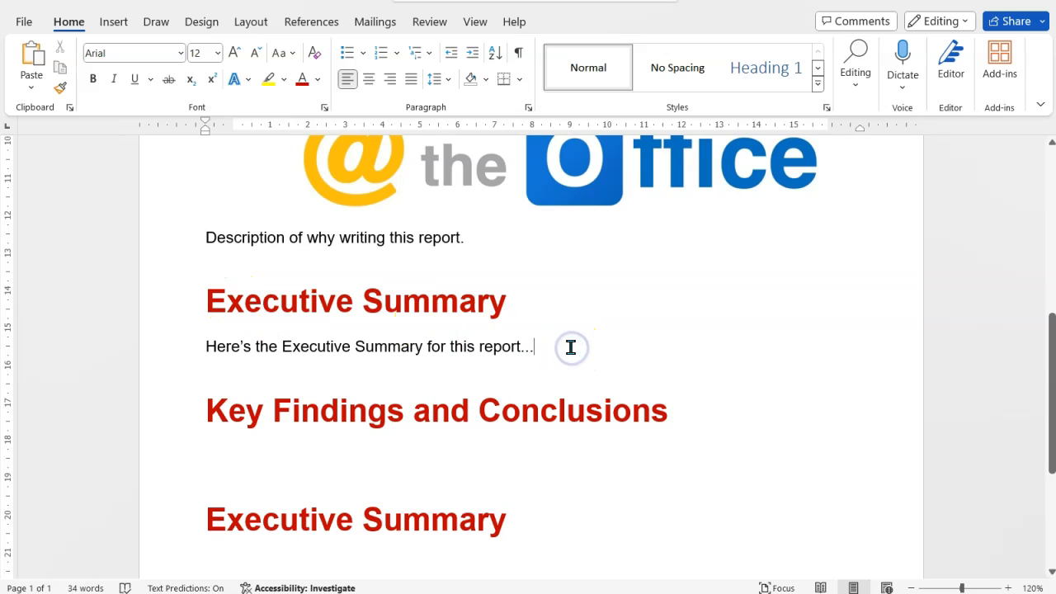
{"action": "key", "text": "Return"}
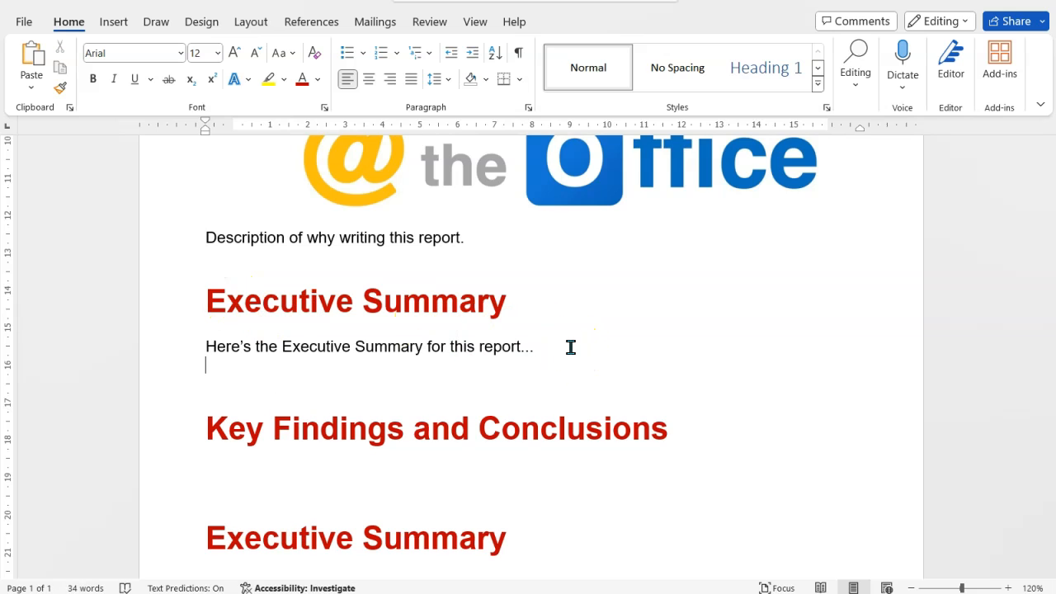
{"action": "key", "text": "Return"}
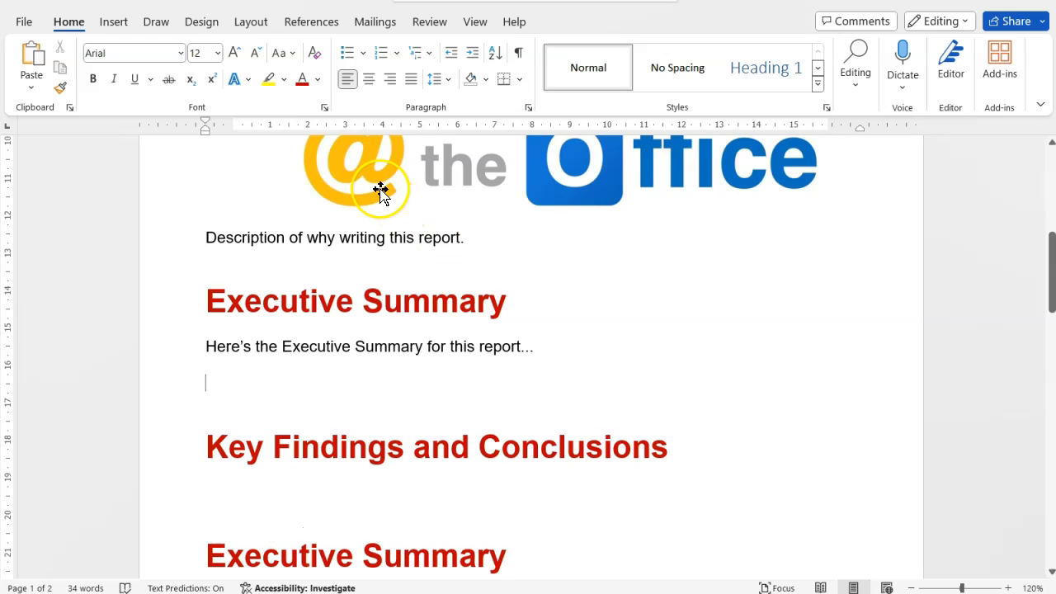
{"action": "left_click", "coordinate": [346, 55]}
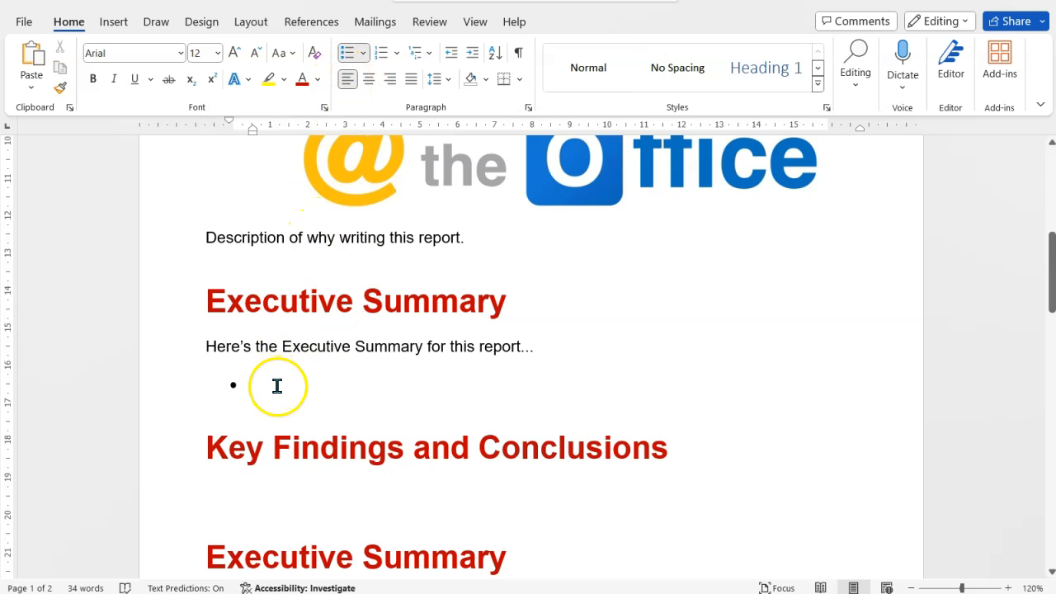
{"action": "left_click", "coordinate": [528, 109]}
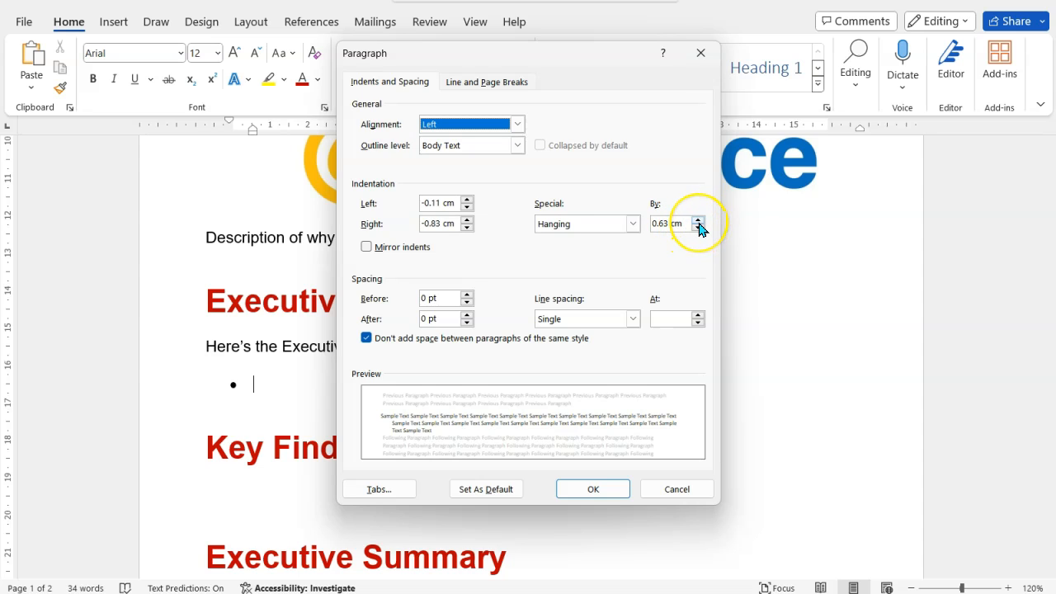
{"action": "left_click", "coordinate": [700, 53]}
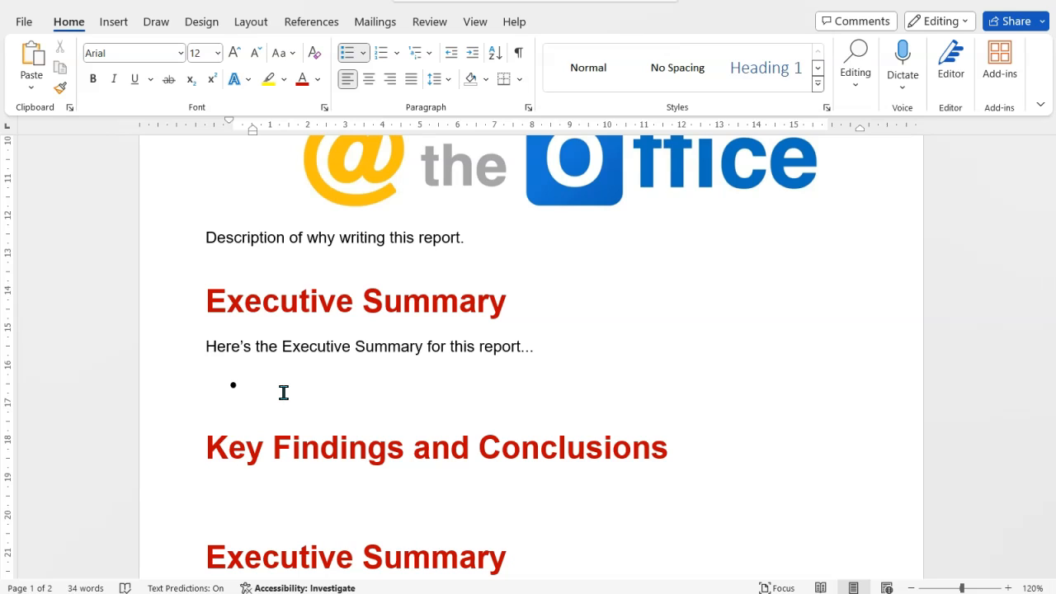
Enter "Key Findings and Conclusions: xxx" as the first bullet of the executive summary
{"action": "type", "text": "Key Findings and Conc"}
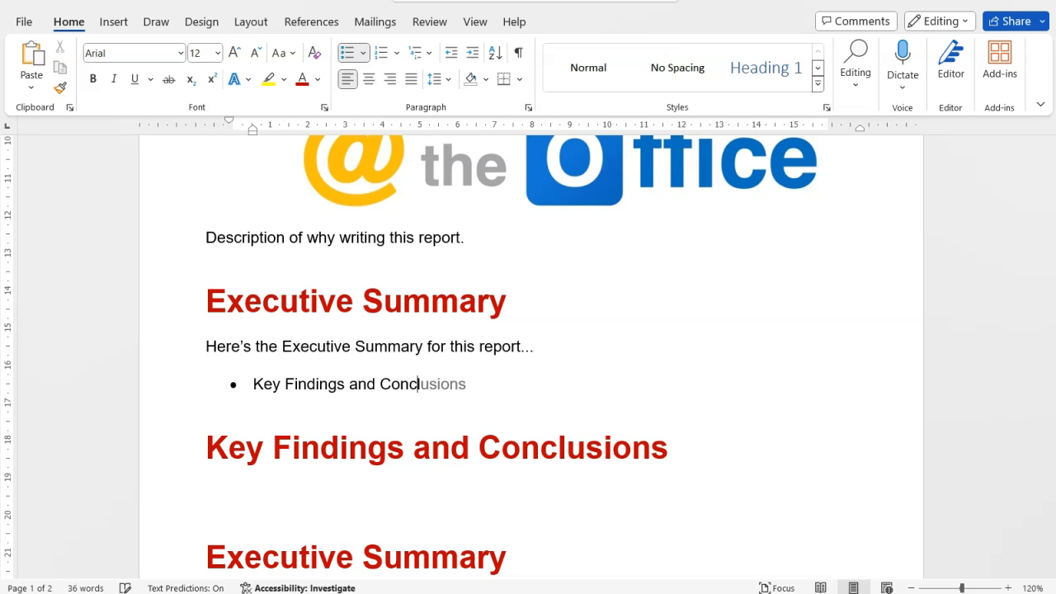
{"action": "type", "text": "lu"}
{"action": "key", "text": "Tab"}
{"action": "type", "text": ": xxx"}
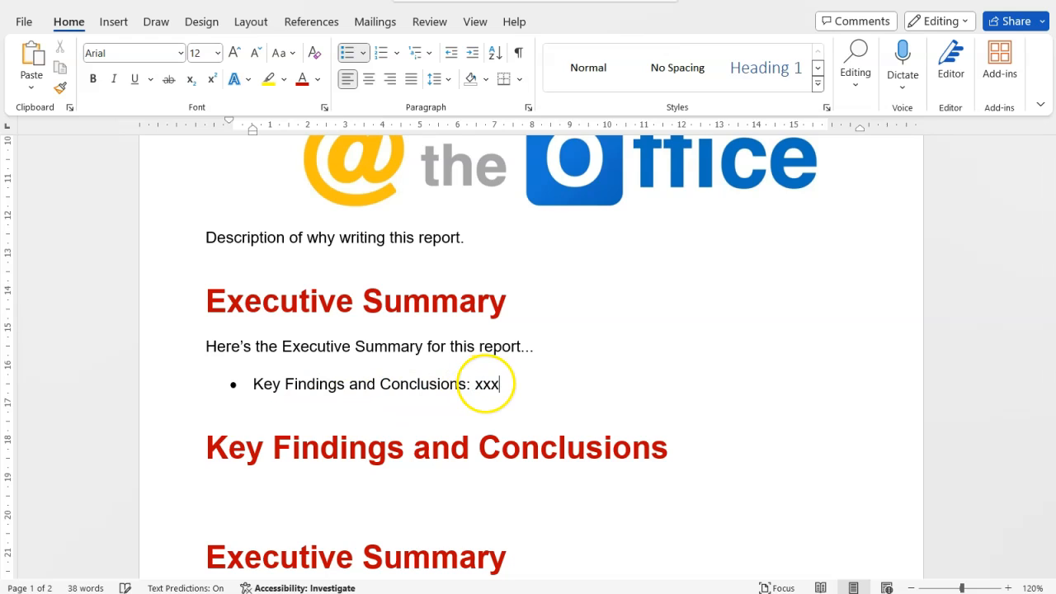
Make the "Key Findings and Conclusions:" label in the bullet red and bold
{"action": "left_click_drag", "start_coordinate": [470, 384], "coordinate": [255, 383]}
{"action": "left_click", "coordinate": [302, 79]}
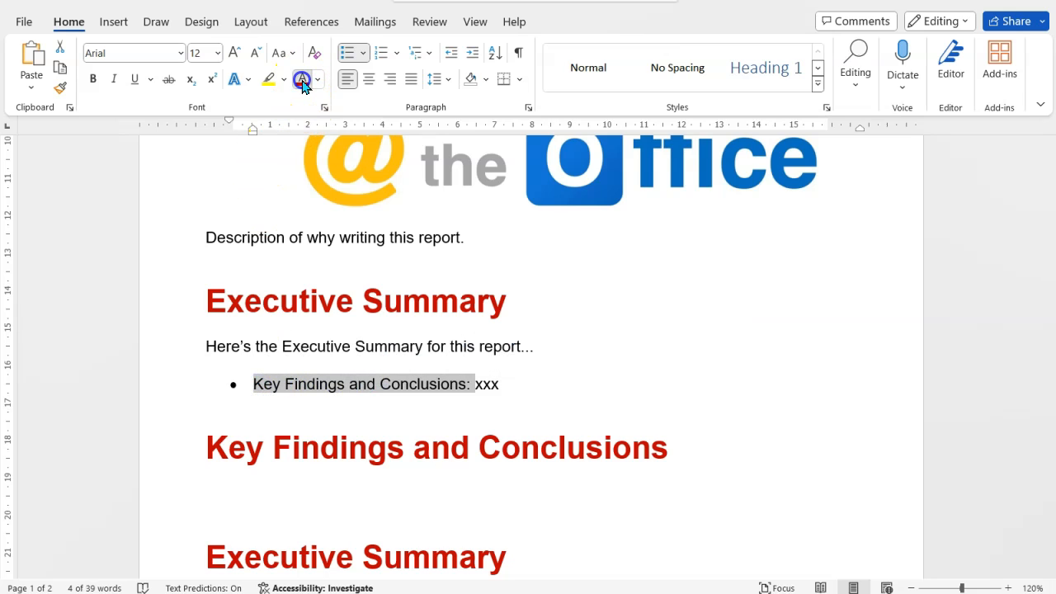
{"action": "left_click", "coordinate": [93, 78]}
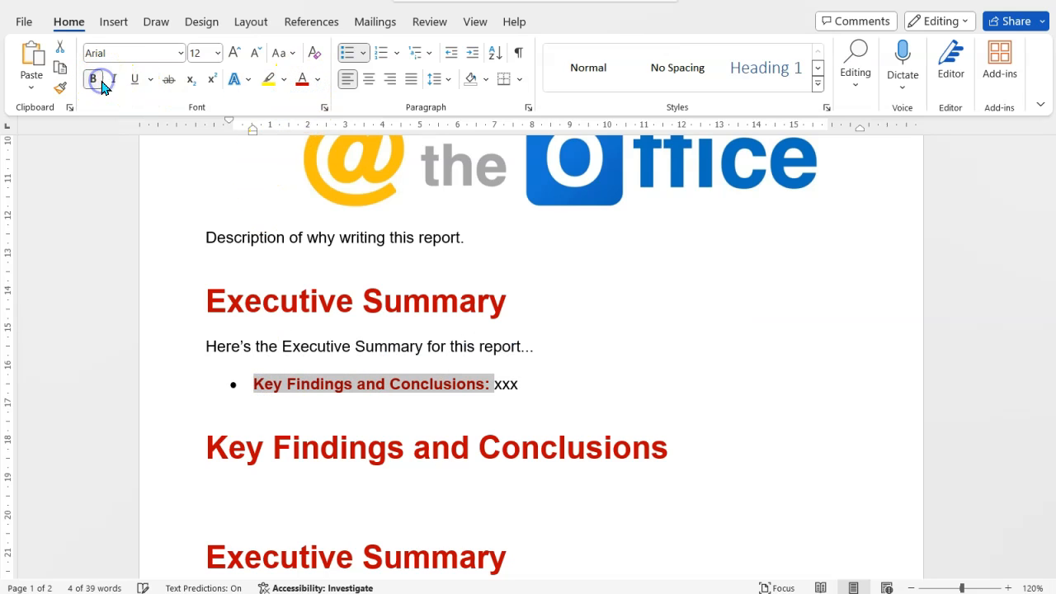
Append "One or two sentences about your conclusion." to the Key Findings and Conclusions bullet and start a second bullet
{"action": "left_click", "coordinate": [574, 377]}
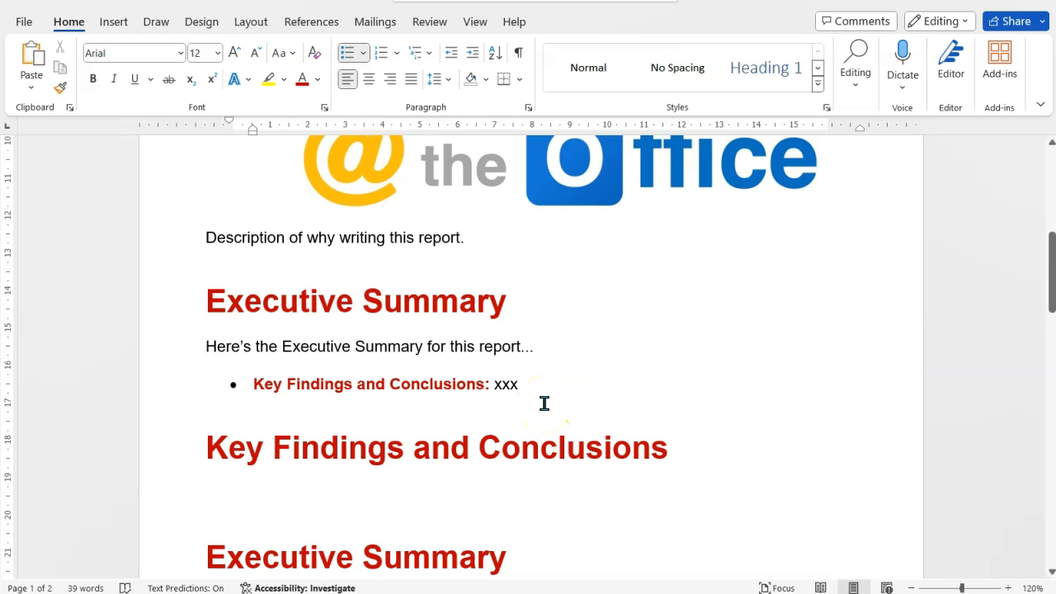
{"action": "type", "text": "One"}
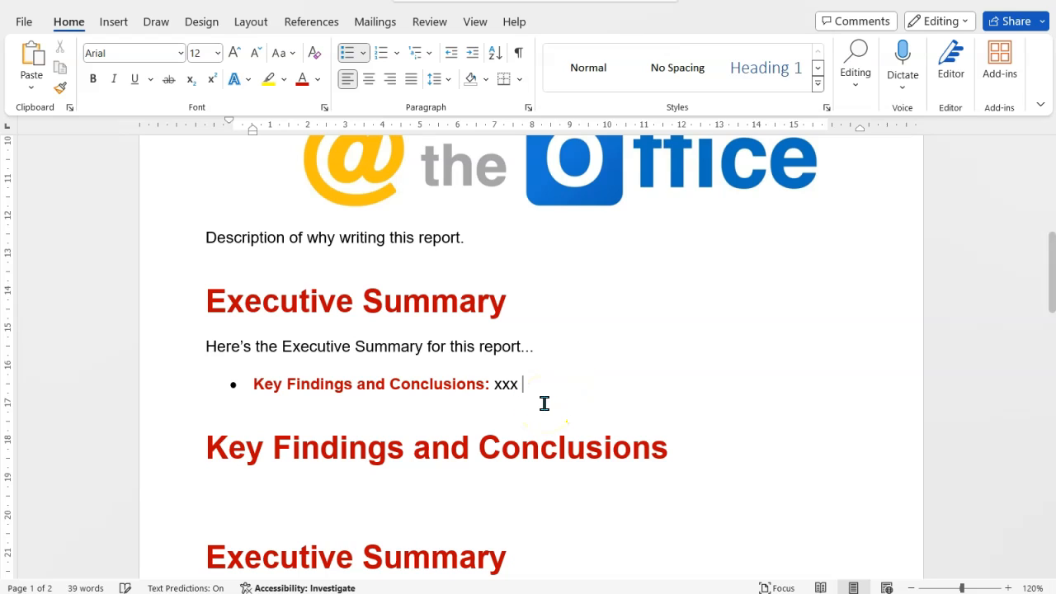
{"action": "type", "text": "wo"}
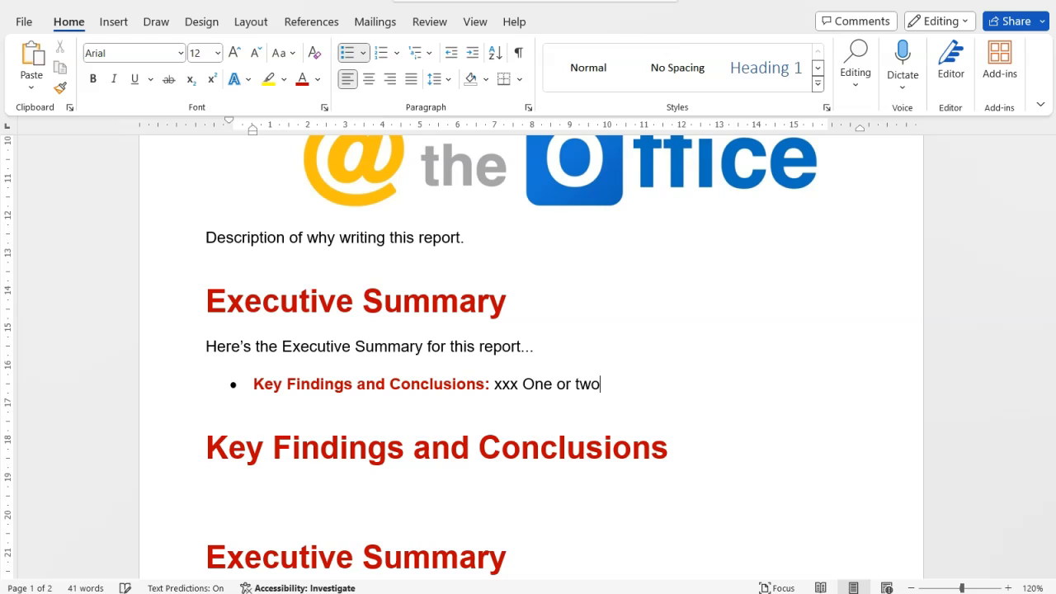
{"action": "type", "text": " sentences"}
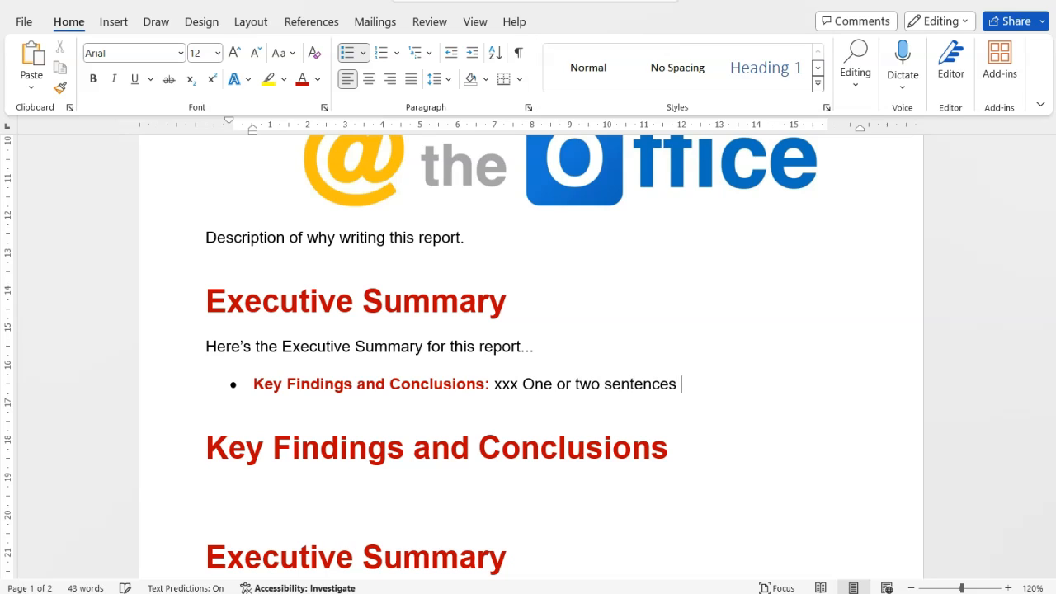
{"action": "type", "text": " aboutb"}
{"action": "key", "text": "BackSpace"}
{"action": "type", "text": "your conclusion"}
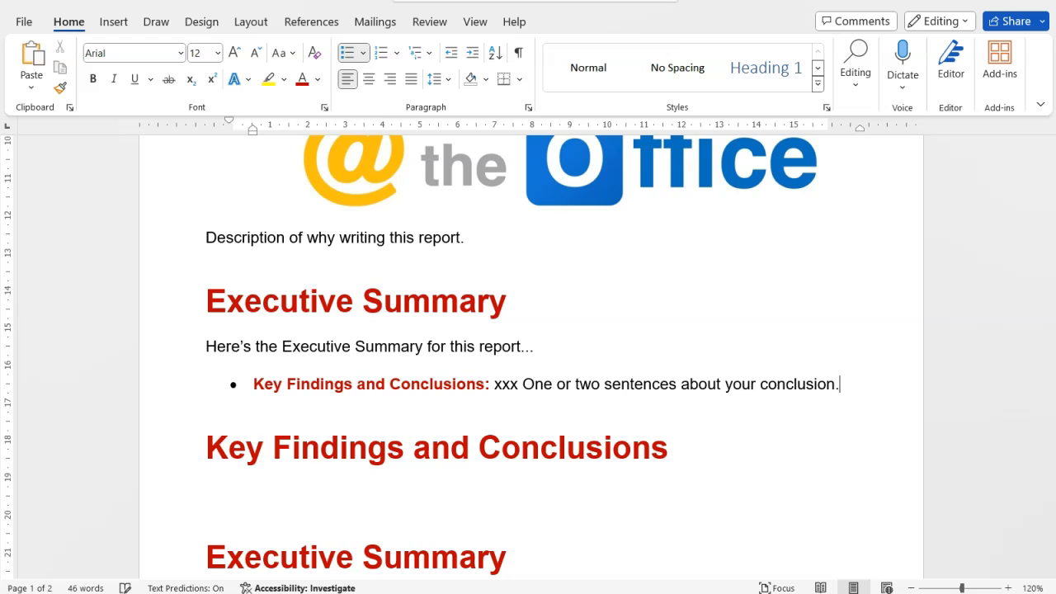
{"action": "type", "text": "."}
{"action": "key", "text": "Return"}
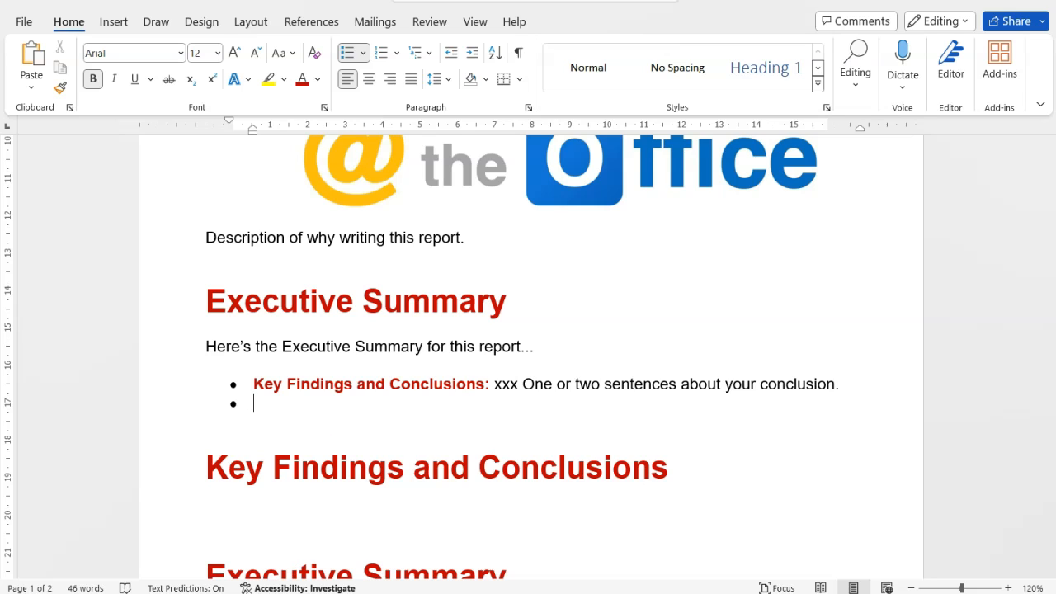
{"action": "scroll", "coordinate": [412, 384], "scroll_direction": "down", "scroll_amount": 3}
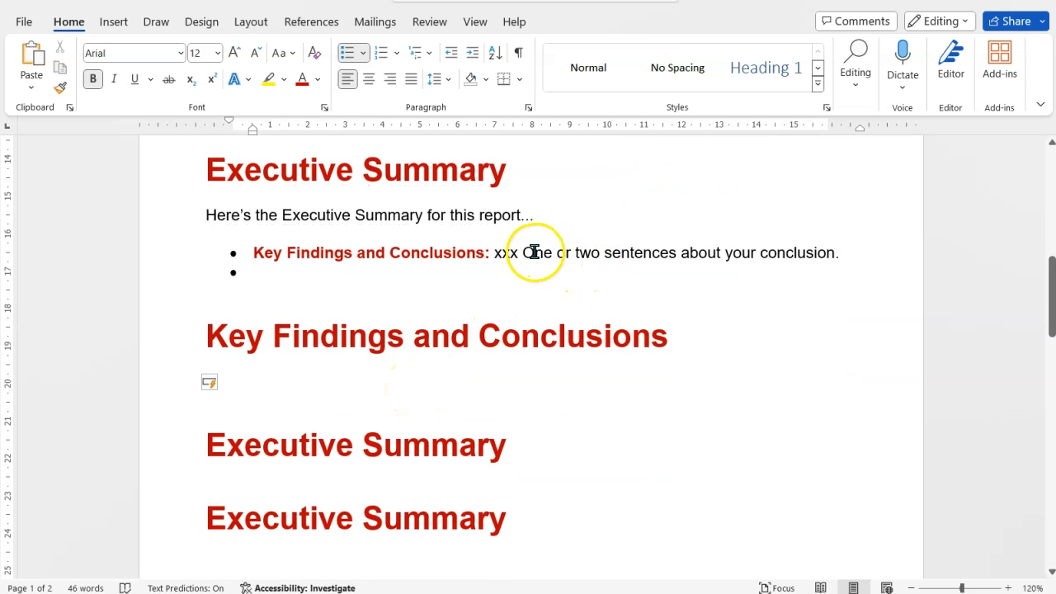
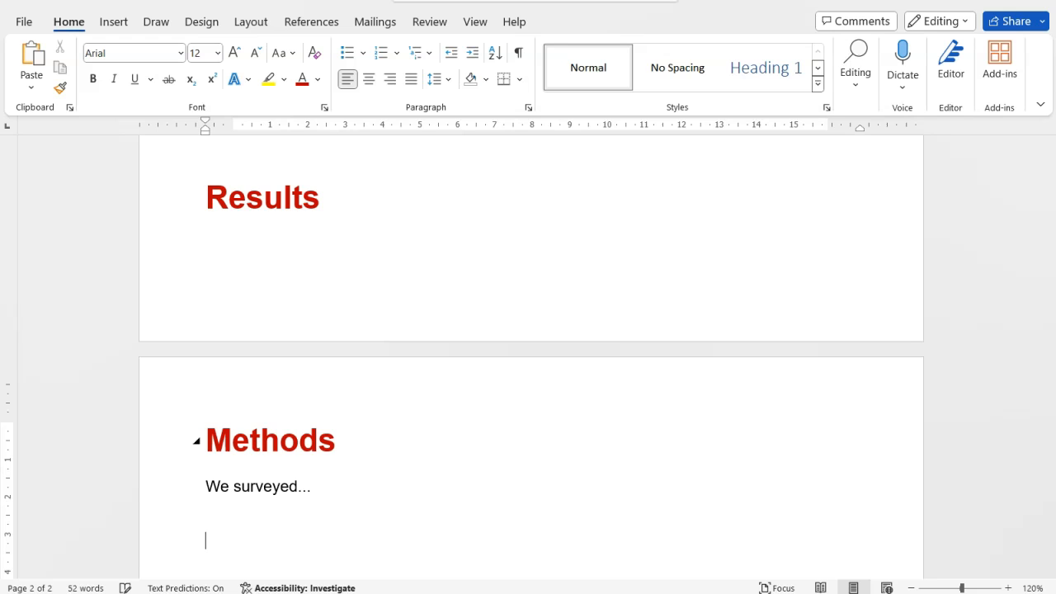
Paste the copied "Executive Summary" heading on the empty line beneath the "We surveyed..." text of the Methods section
{"action": "left_click", "coordinate": [314, 471]}
{"action": "scroll", "coordinate": [337, 518], "scroll_direction": "down", "scroll_amount": 2}
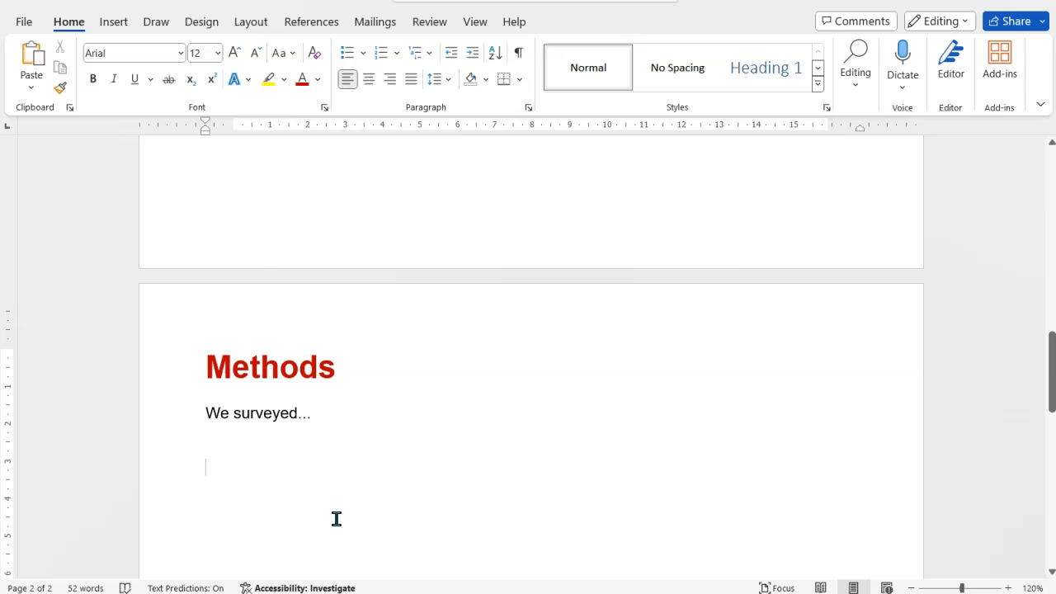
{"action": "type", "text": "Executive Summary"}
Replace the text of the pasted heading below the Methods section with "Background Information"
{"action": "left_click", "coordinate": [288, 479]}
{"action": "double_click", "coordinate": [287, 478]}
{"action": "left_click", "coordinate": [287, 479]}
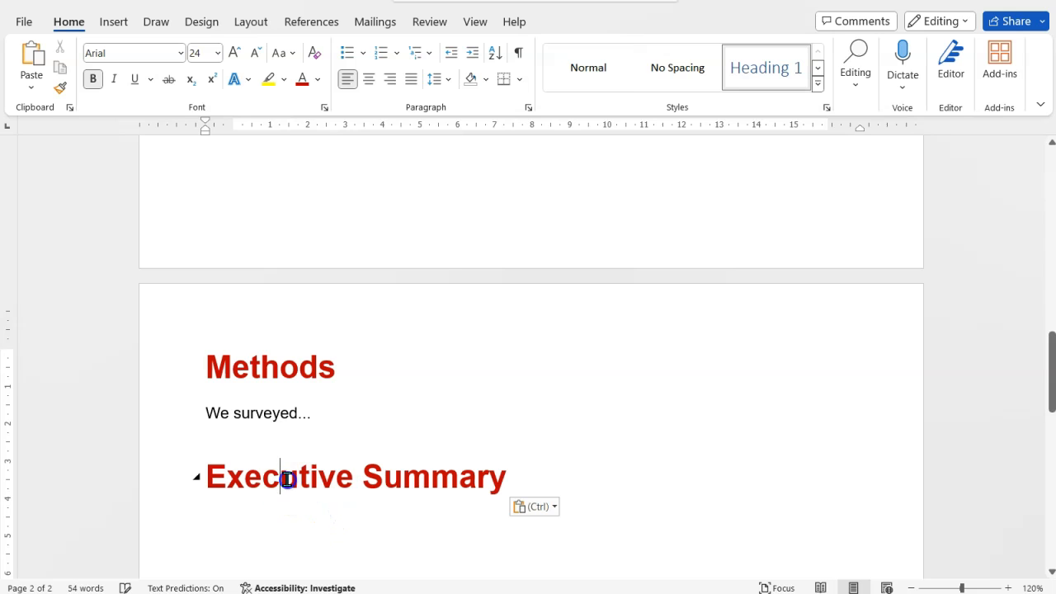
{"action": "triple_click", "coordinate": [288, 480]}
{"action": "scroll", "coordinate": [380, 264], "scroll_direction": "up", "scroll_amount": 2}
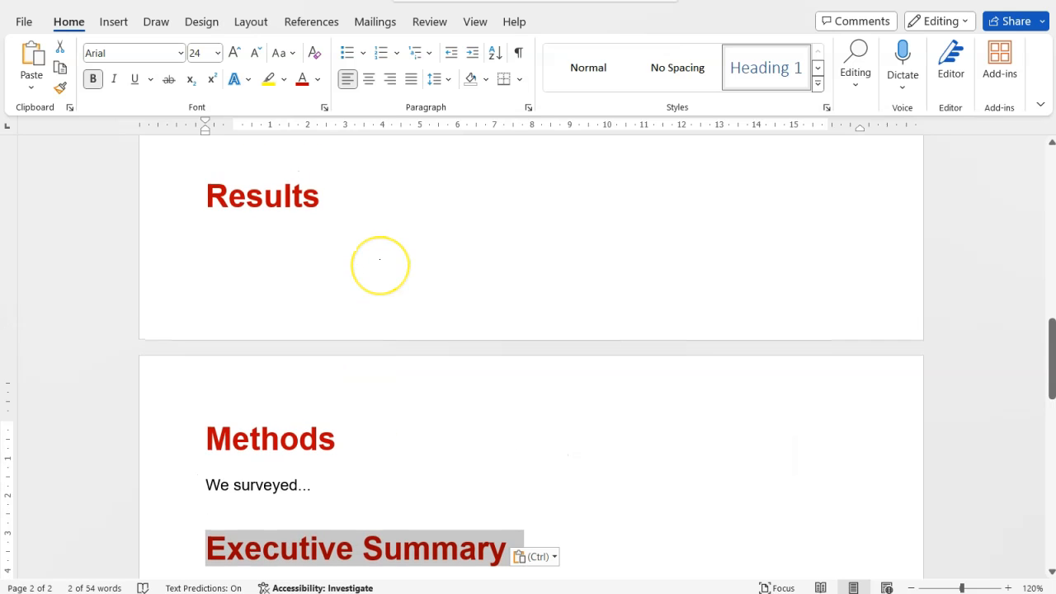
{"action": "scroll", "coordinate": [380, 261], "scroll_direction": "up", "scroll_amount": 1}
{"action": "scroll", "coordinate": [380, 264], "scroll_direction": "down", "scroll_amount": 4}
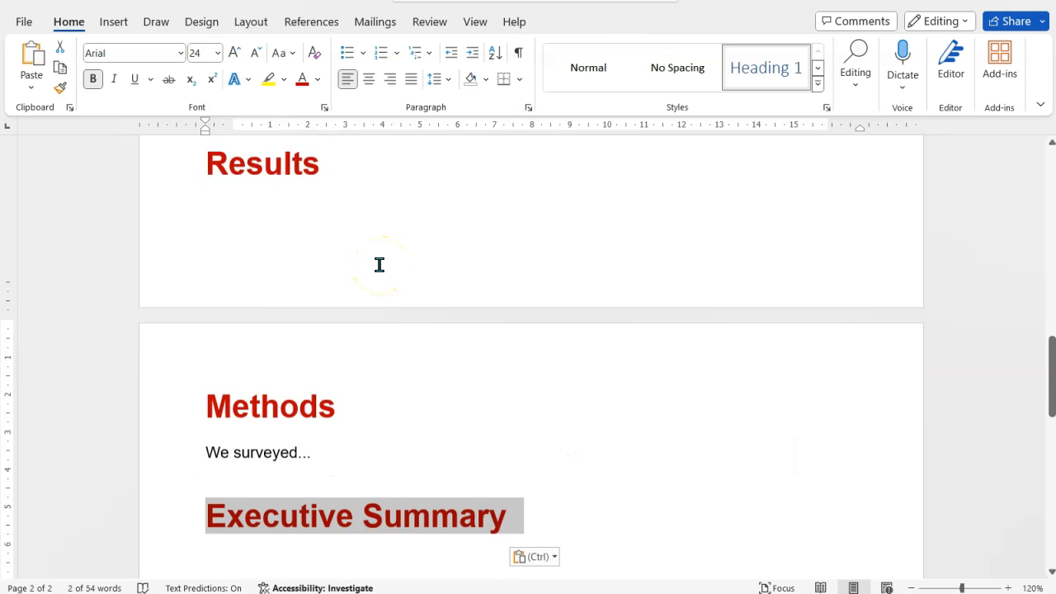
{"action": "scroll", "coordinate": [380, 264], "scroll_direction": "up", "scroll_amount": 1}
{"action": "scroll", "coordinate": [380, 264], "scroll_direction": "up", "scroll_amount": 1}
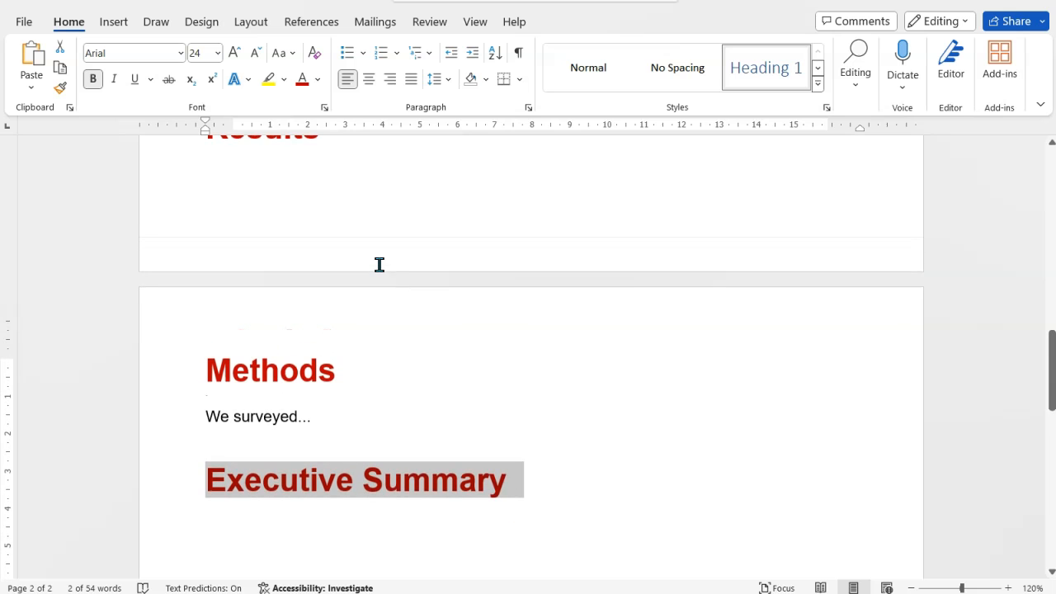
{"action": "scroll", "coordinate": [379, 264], "scroll_direction": "up", "scroll_amount": 1}
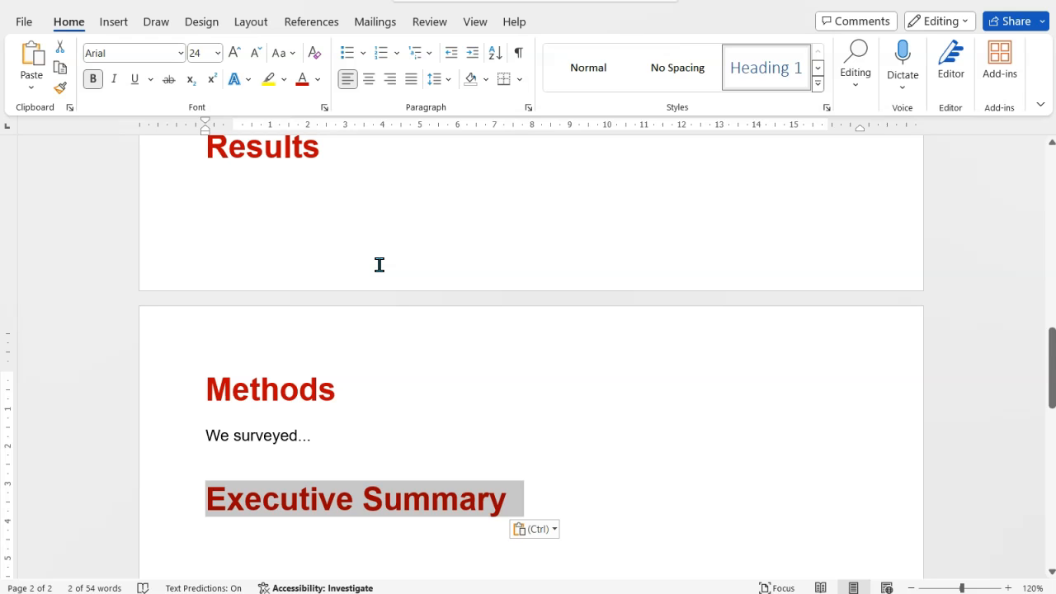
{"action": "scroll", "coordinate": [379, 264], "scroll_direction": "down", "scroll_amount": 3}
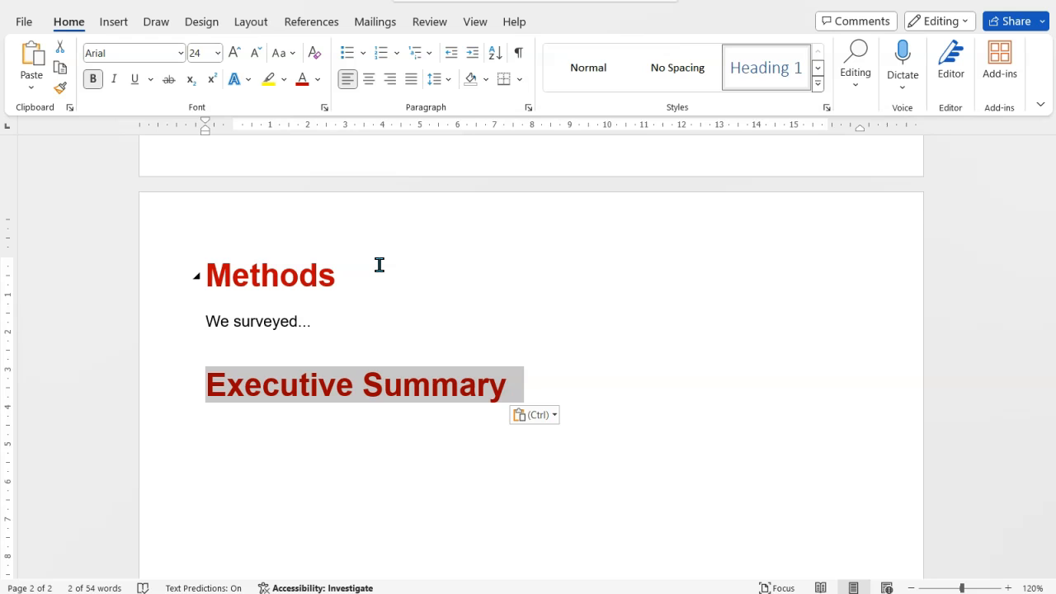
{"action": "type", "text": "Background Inv"}
{"action": "key", "text": "BackSpace"}
{"action": "type", "text": "format"}
{"action": "key", "text": "BackSpace"}
{"action": "type", "text": "matio"}
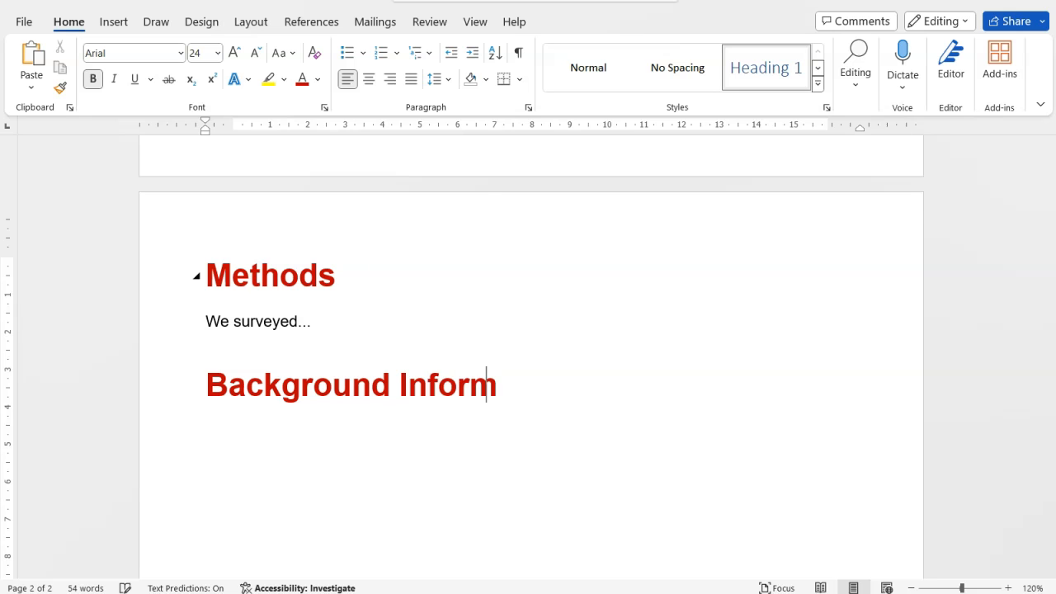
Add an empty line beneath the "Purpose of XXX" heading and place the cursor on the line beneath the "Results" heading
{"action": "scroll", "coordinate": [528, 355], "scroll_direction": "up", "scroll_amount": 10}
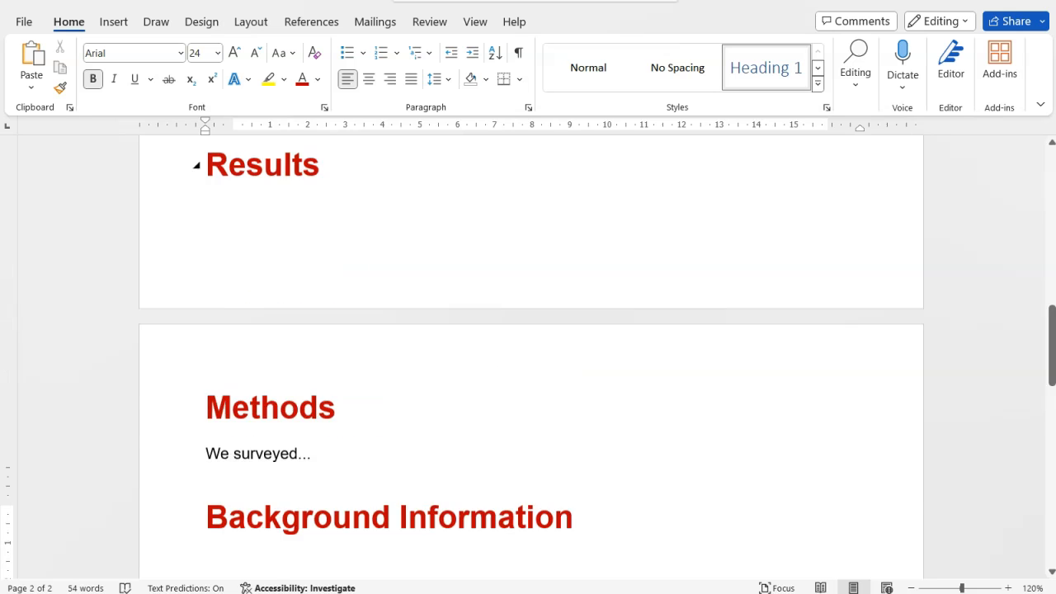
{"action": "scroll", "coordinate": [528, 355], "scroll_direction": "down", "scroll_amount": 3}
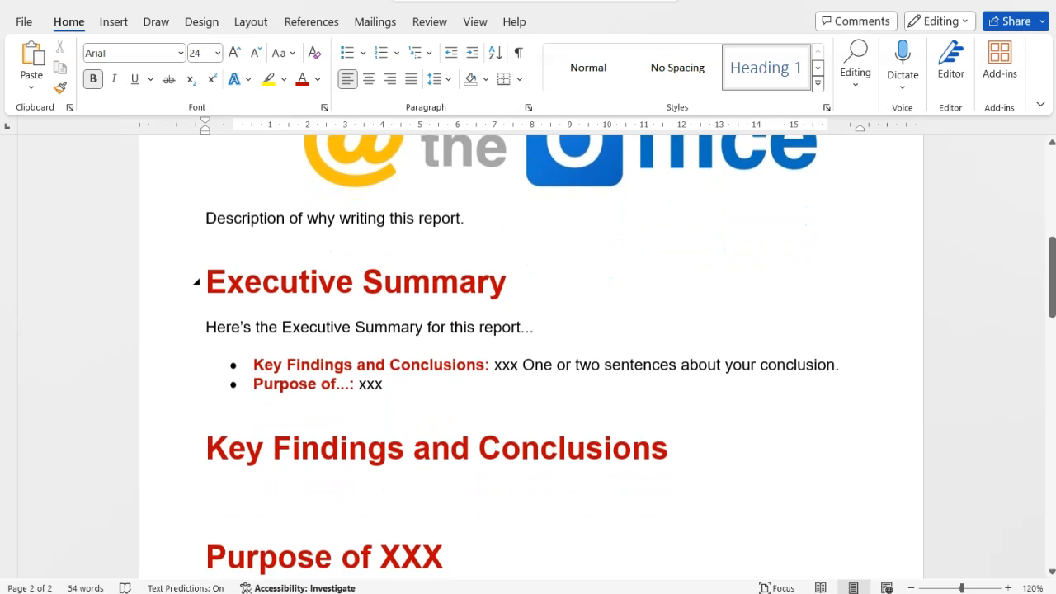
{"action": "scroll", "coordinate": [528, 354], "scroll_direction": "down", "scroll_amount": 3}
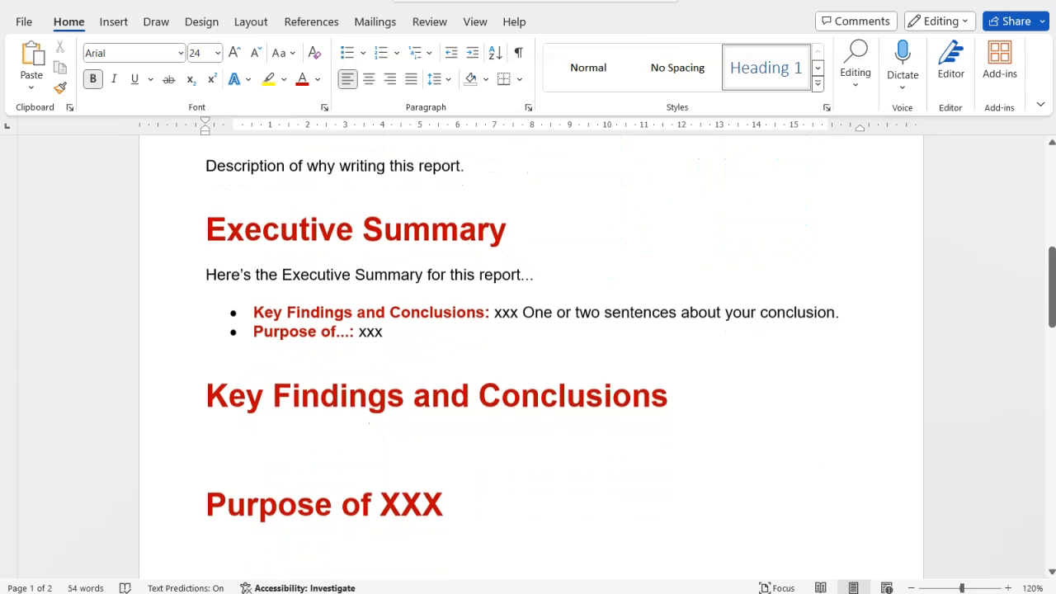
{"action": "scroll", "coordinate": [193, 267], "scroll_direction": "up", "scroll_amount": 1}
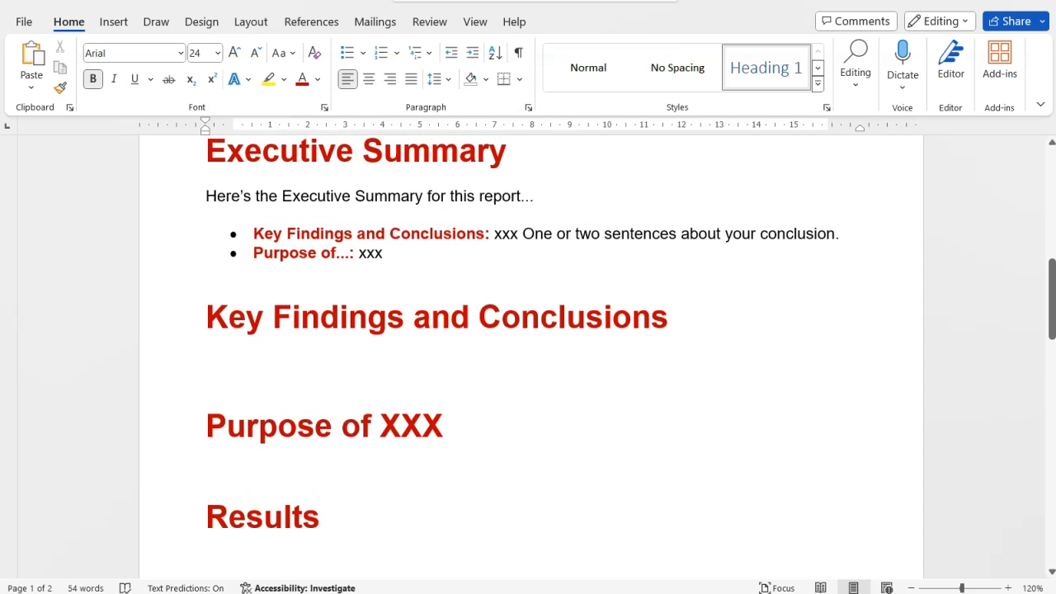
{"action": "scroll", "coordinate": [193, 266], "scroll_direction": "down", "scroll_amount": 2}
{"action": "scroll", "coordinate": [528, 355], "scroll_direction": "down", "scroll_amount": 3}
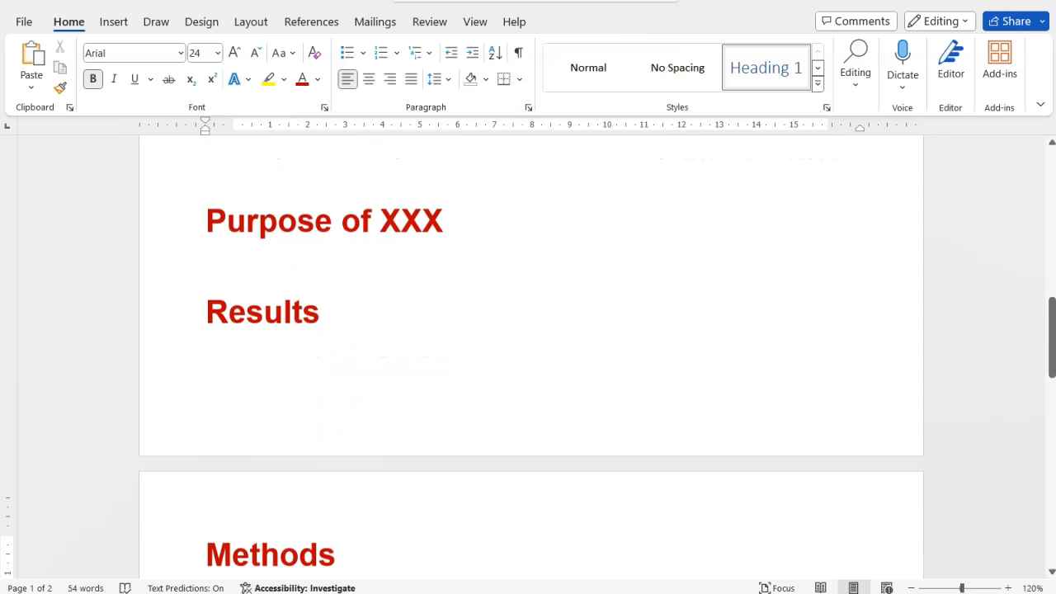
{"action": "left_click", "coordinate": [282, 271]}
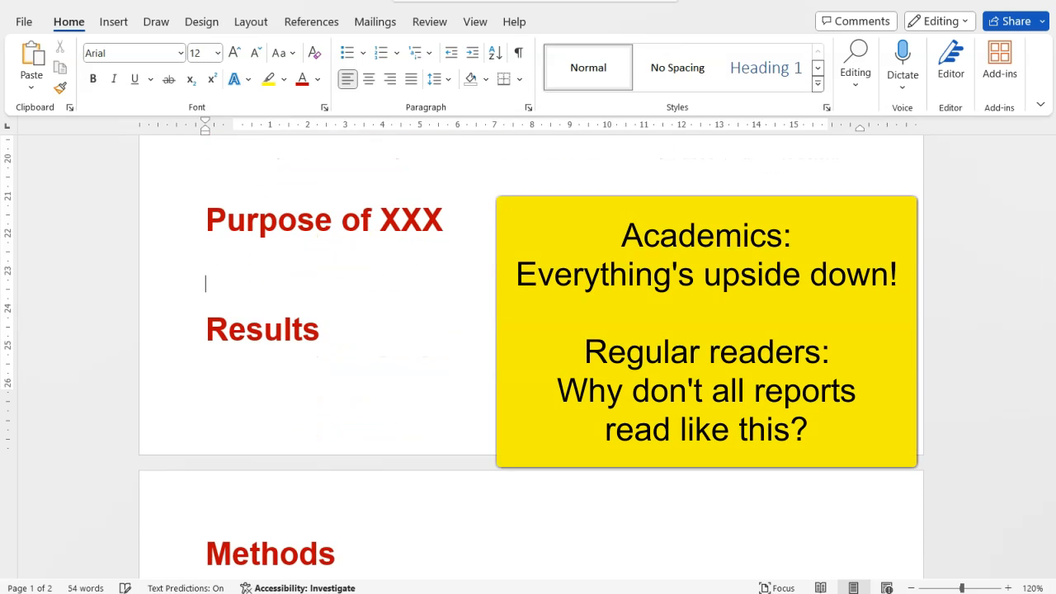
{"action": "scroll", "coordinate": [282, 271], "scroll_direction": "down", "scroll_amount": 3}
{"action": "left_click", "coordinate": [234, 248]}
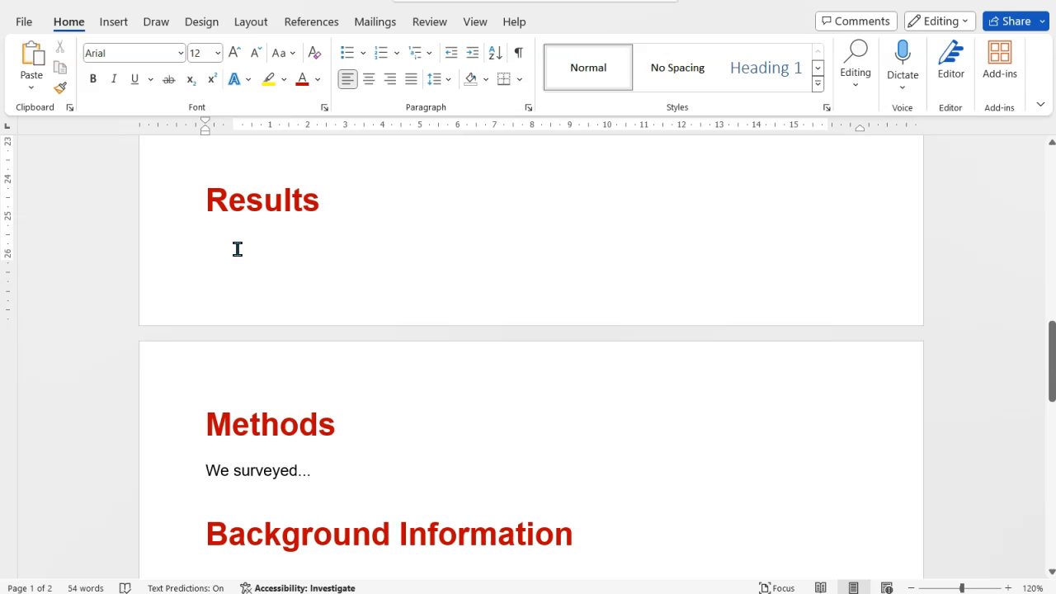
Add space beneath the "Background Information" heading and paste the copied "Executive Summary" heading there
{"action": "scroll", "coordinate": [237, 249], "scroll_direction": "up", "scroll_amount": 9}
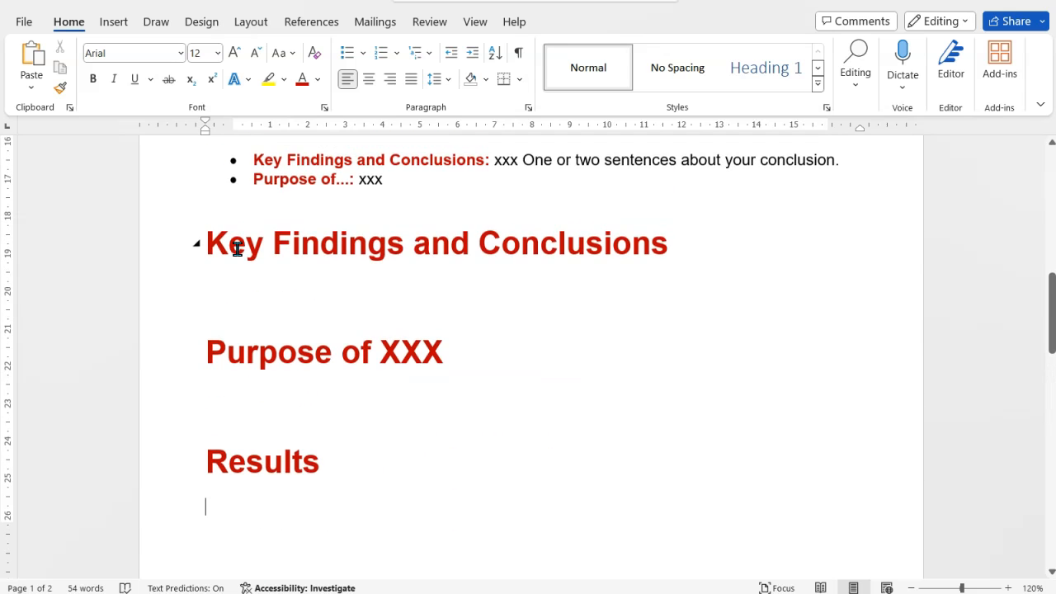
{"action": "scroll", "coordinate": [237, 248], "scroll_direction": "up", "scroll_amount": 8}
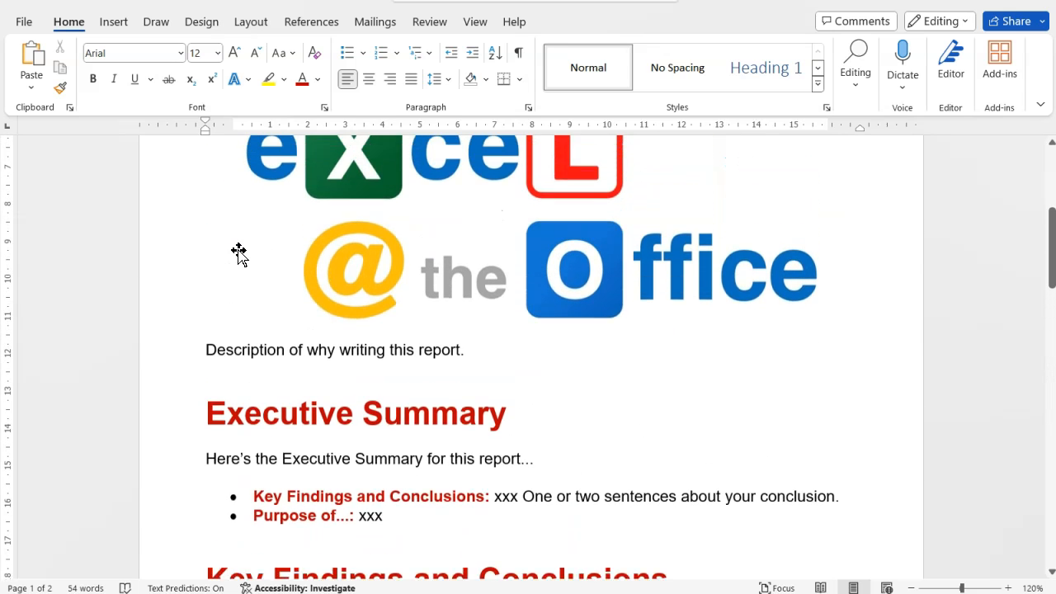
{"action": "scroll", "coordinate": [238, 251], "scroll_direction": "down", "scroll_amount": 9}
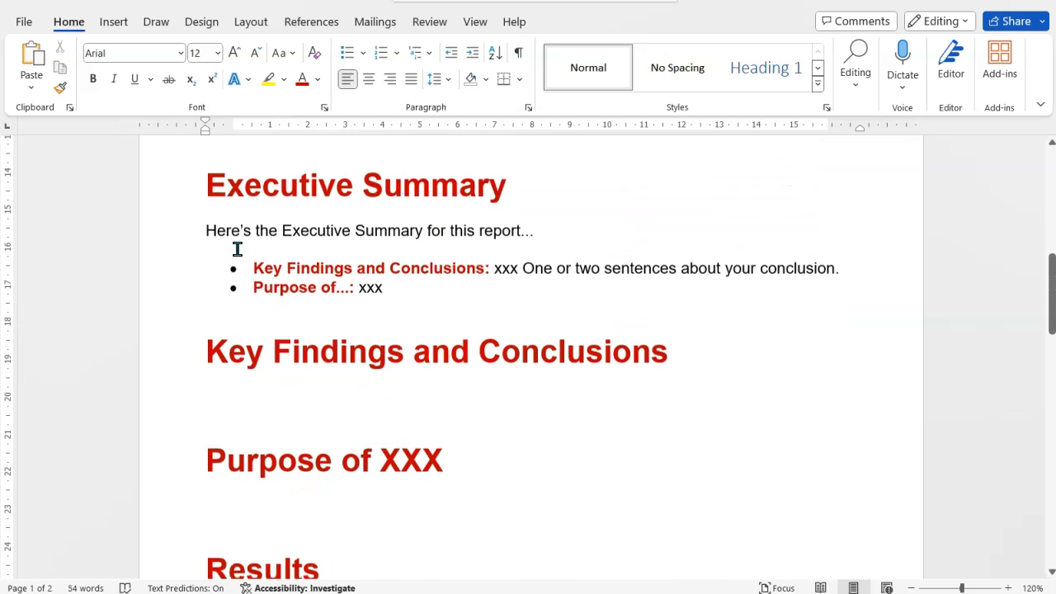
{"action": "scroll", "coordinate": [237, 249], "scroll_direction": "down", "scroll_amount": 11}
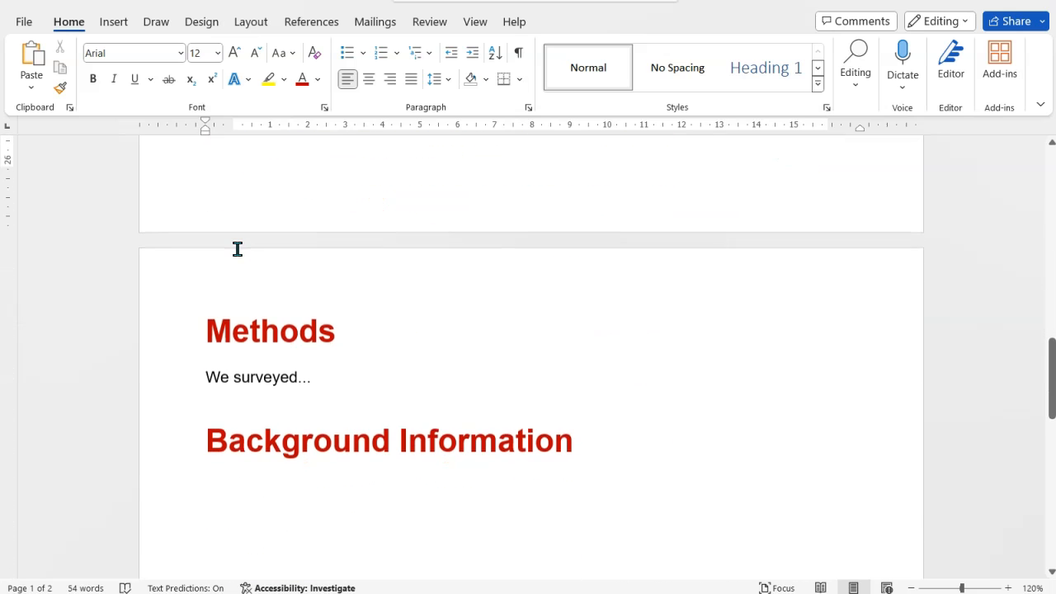
{"action": "left_click", "coordinate": [256, 453]}
{"action": "left_click", "coordinate": [256, 473]}
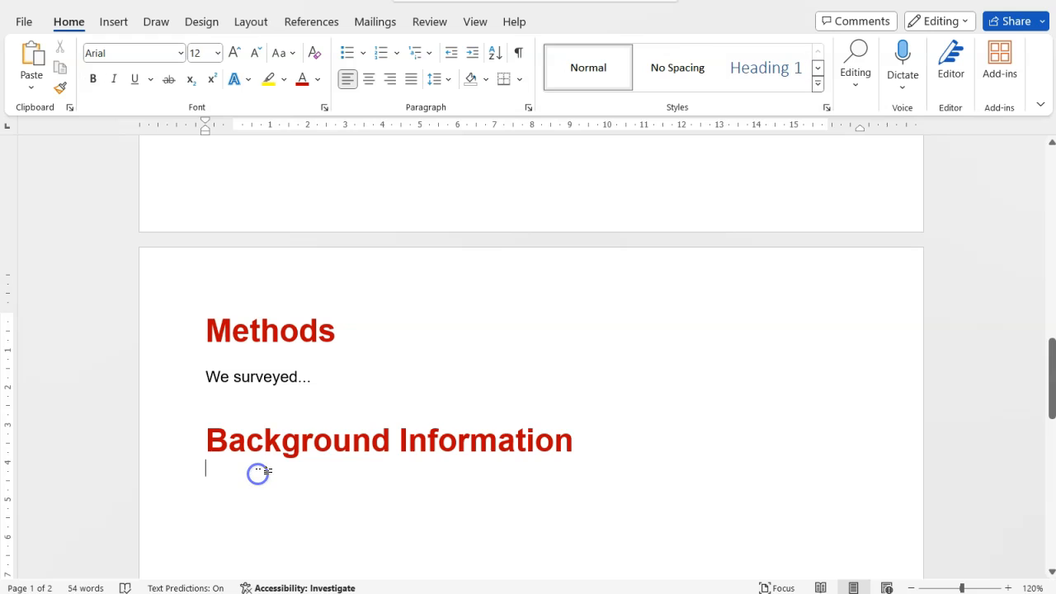
{"action": "left_click", "coordinate": [254, 503]}
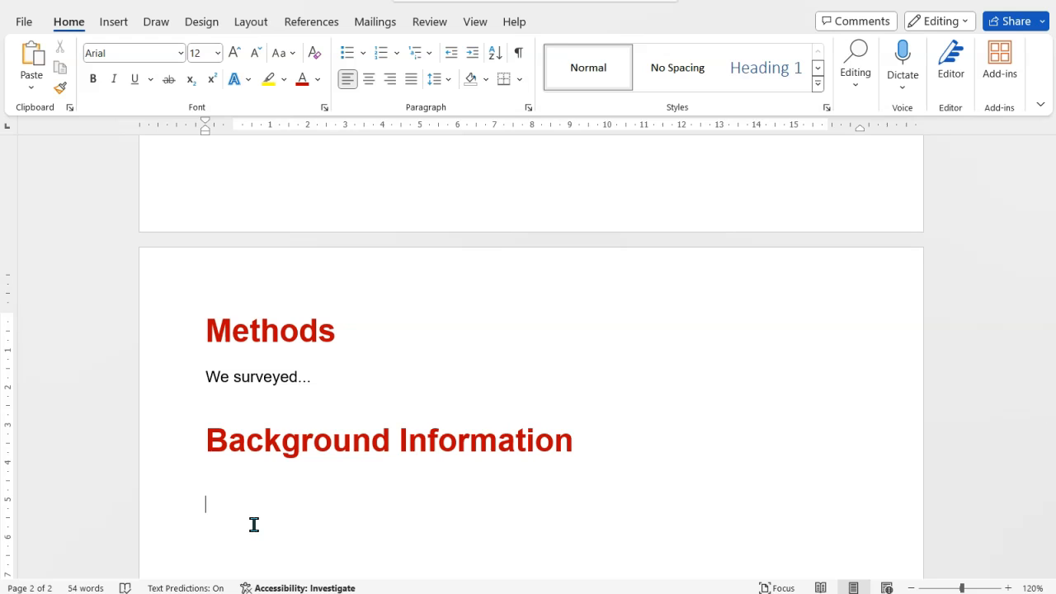
{"action": "type", "text": "Executive Summary"}
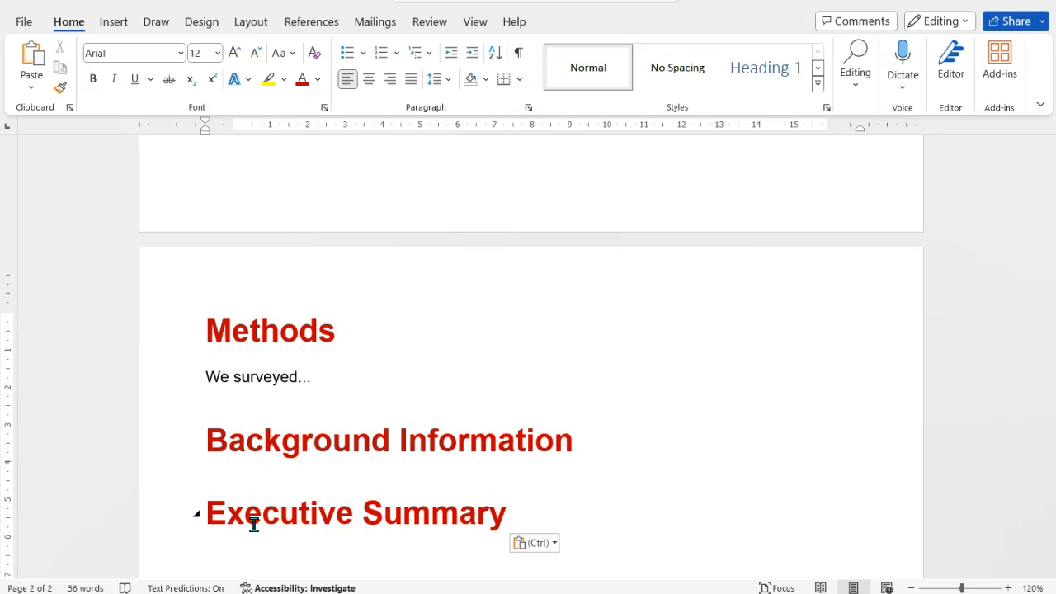
Insert an extra empty line between the "Background Information" heading and the heading pasted below it
{"action": "left_click", "coordinate": [234, 466]}
{"action": "key", "text": "Return"}
{"action": "left_click", "coordinate": [234, 502]}
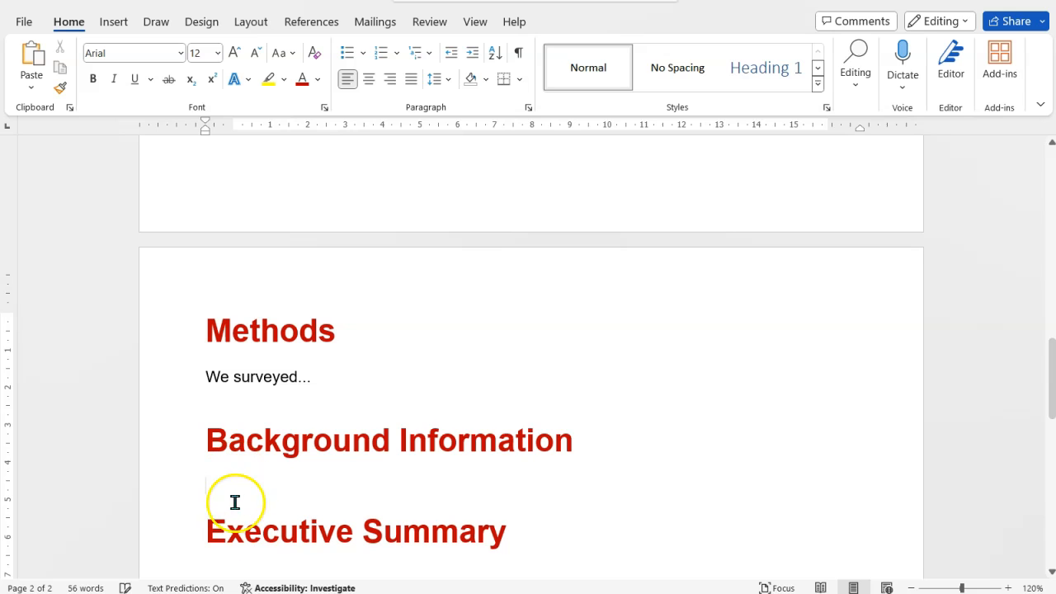
Replace the pasted "Executive Summary" heading below "Background Information" with "Appendix 1: Survey Outline" and place the cursor on the line beneath it
{"action": "triple_click", "coordinate": [264, 531]}
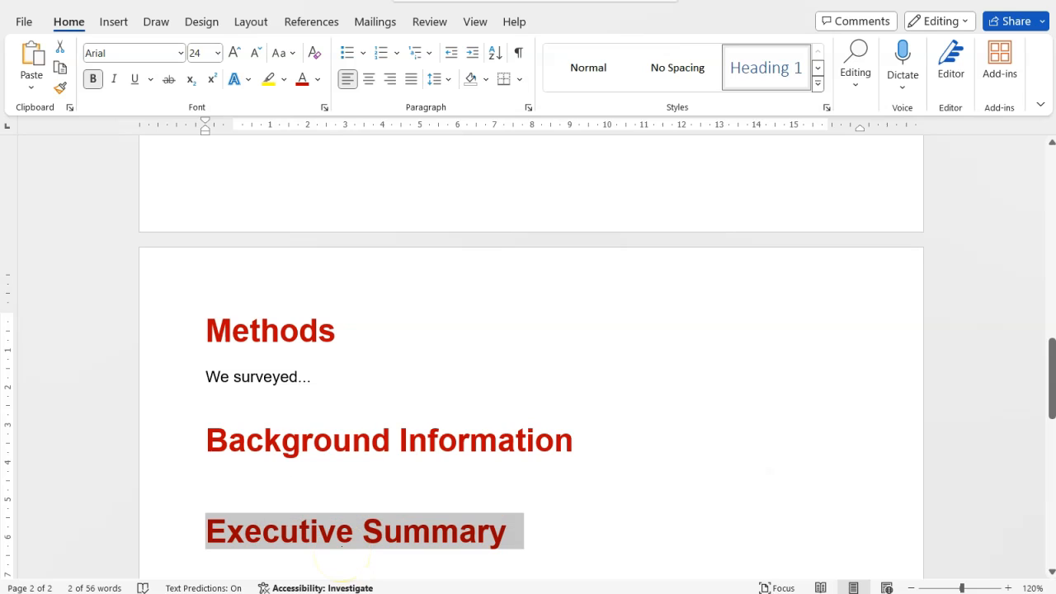
{"action": "type", "text": "Appen"}
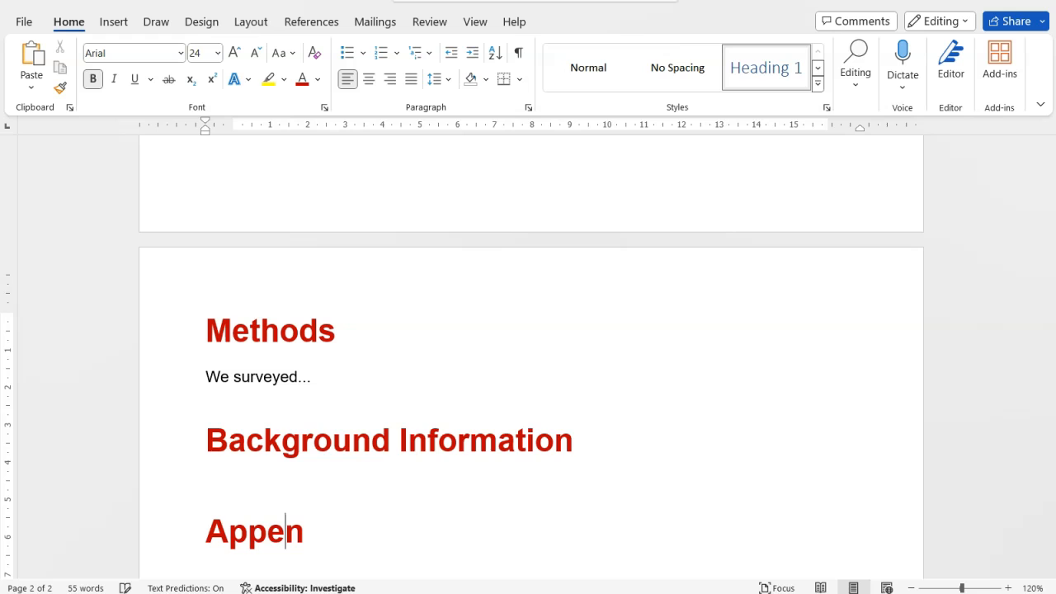
{"action": "type", "text": "di"}
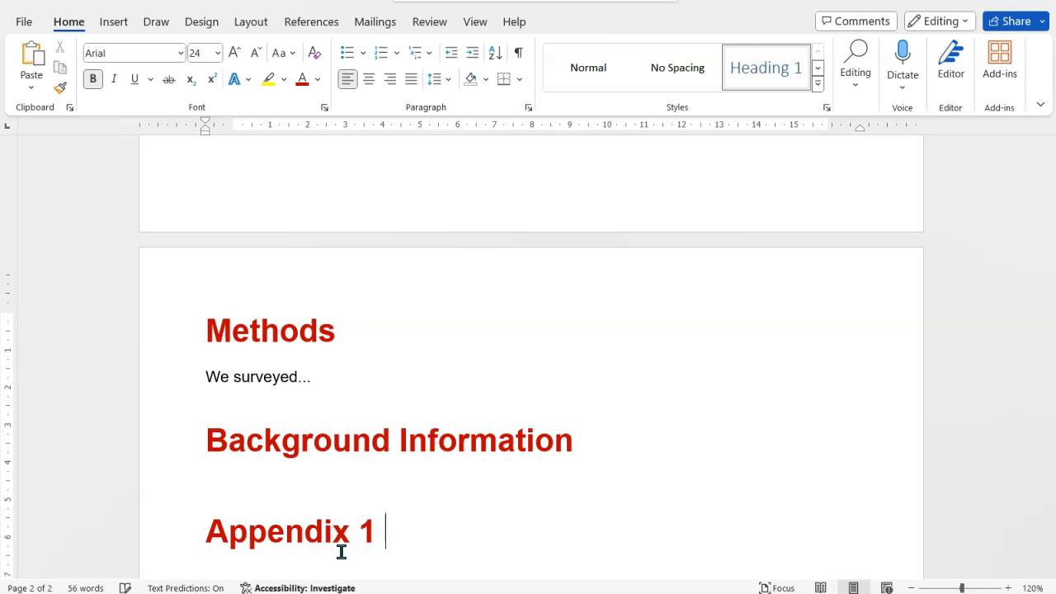
{"action": "type", "text": "x 1: S"}
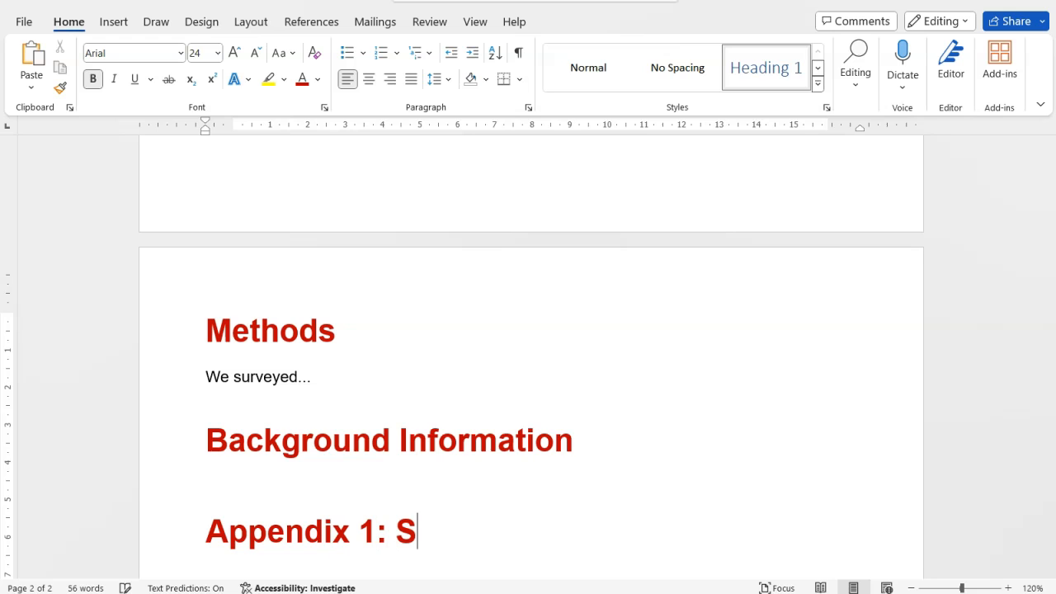
{"action": "type", "text": "urvey Outline"}
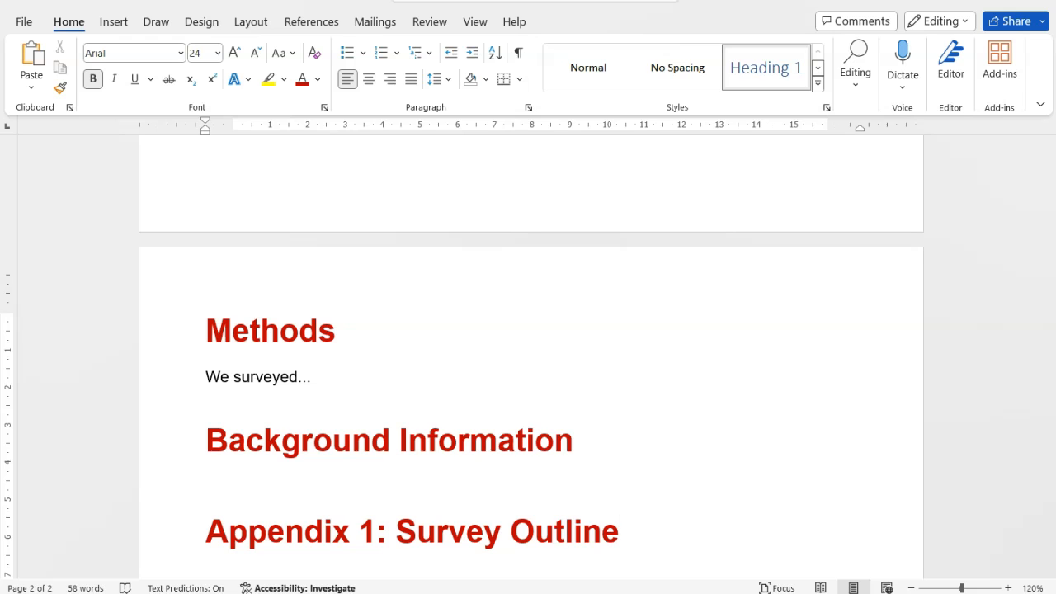
{"action": "scroll", "coordinate": [267, 484], "scroll_direction": "down", "scroll_amount": 3}
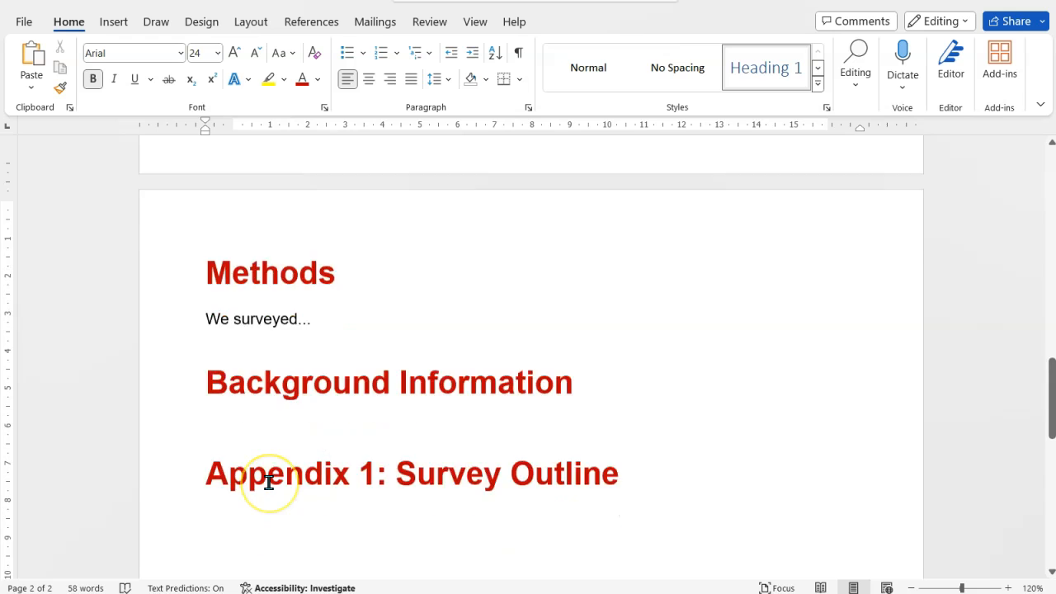
{"action": "left_click", "coordinate": [278, 485]}
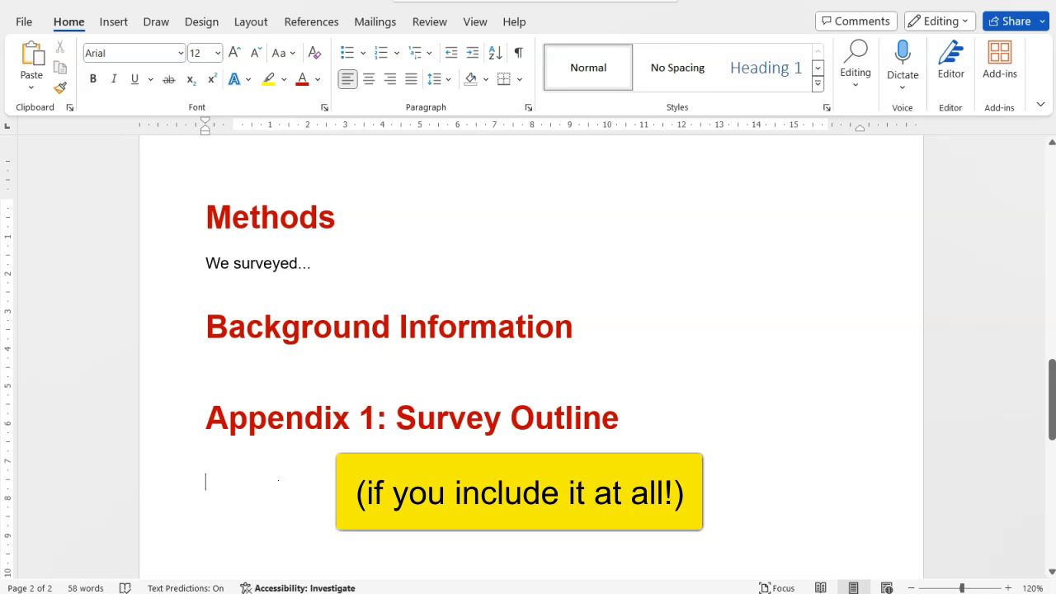
Review the order of the report's sections, from the appendix back up to the title and down through the executive summary
{"action": "scroll", "coordinate": [278, 426], "scroll_direction": "up", "scroll_amount": 3}
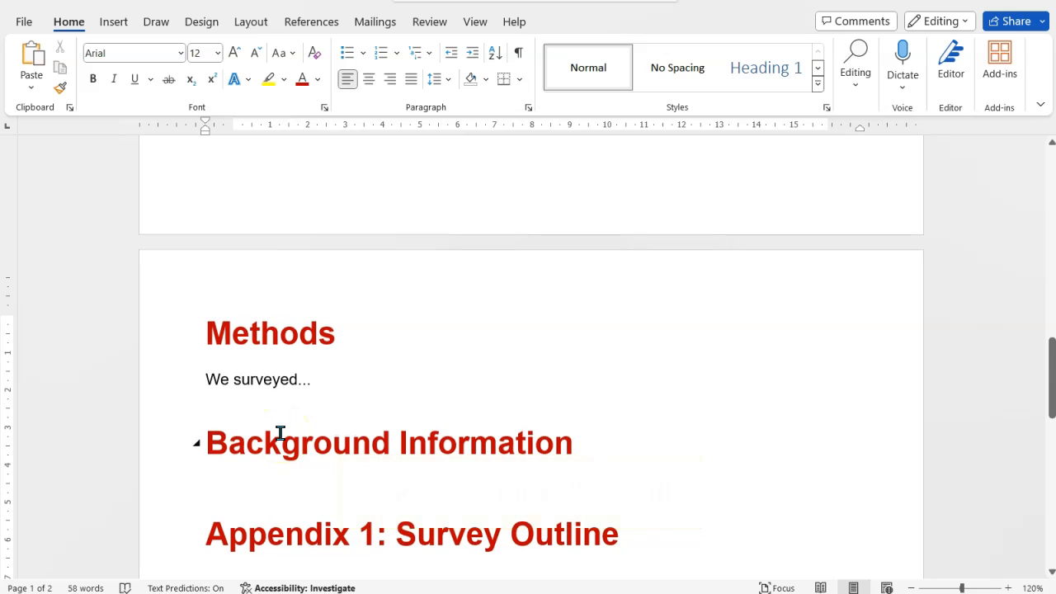
{"action": "scroll", "coordinate": [281, 434], "scroll_direction": "up", "scroll_amount": 1}
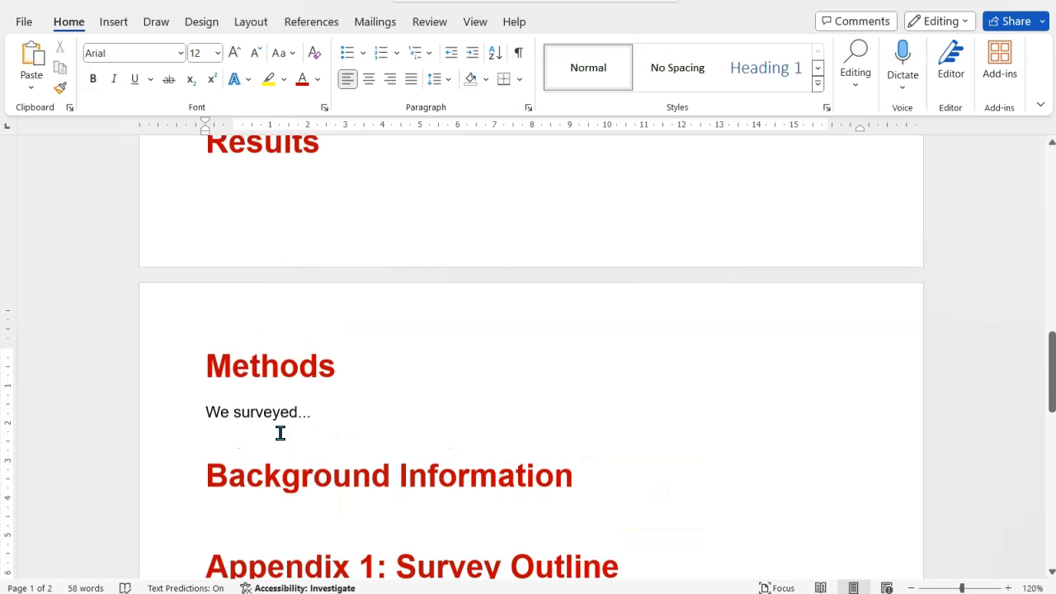
{"action": "scroll", "coordinate": [280, 434], "scroll_direction": "down", "scroll_amount": 3}
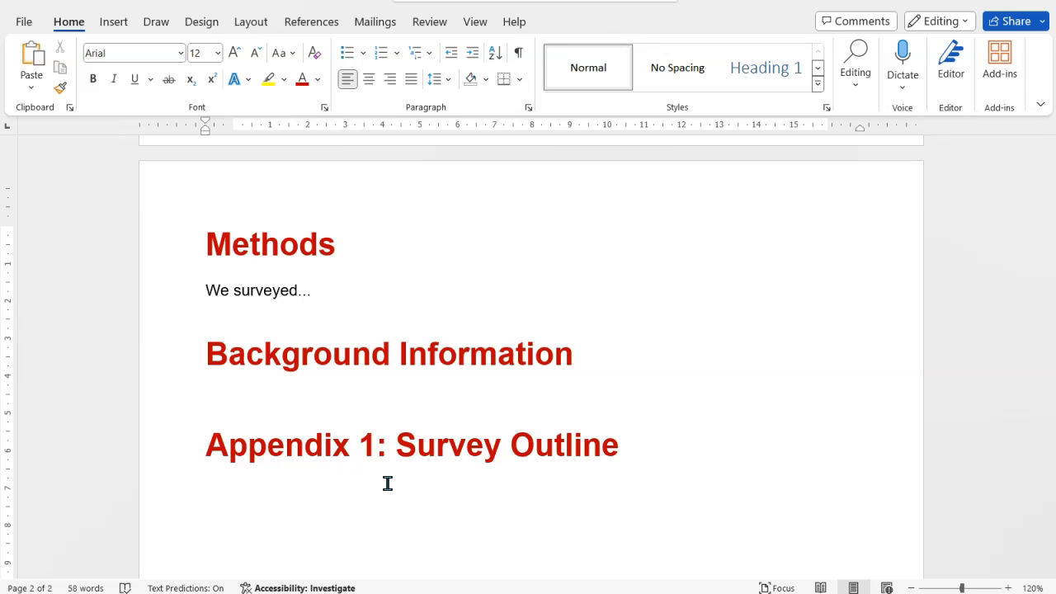
{"action": "scroll", "coordinate": [387, 483], "scroll_direction": "up", "scroll_amount": 5}
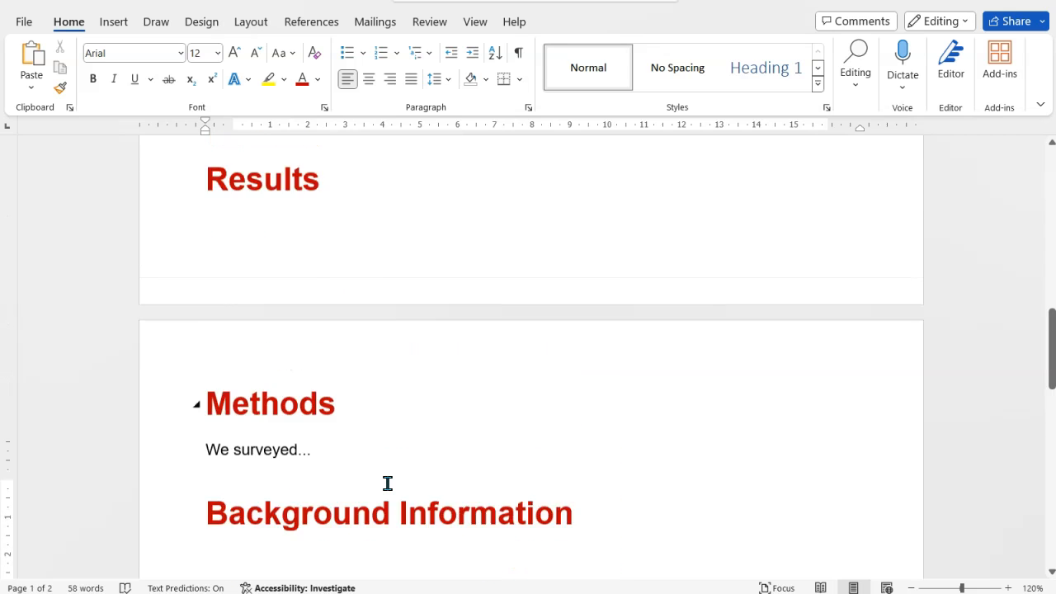
{"action": "scroll", "coordinate": [388, 483], "scroll_direction": "up", "scroll_amount": 12}
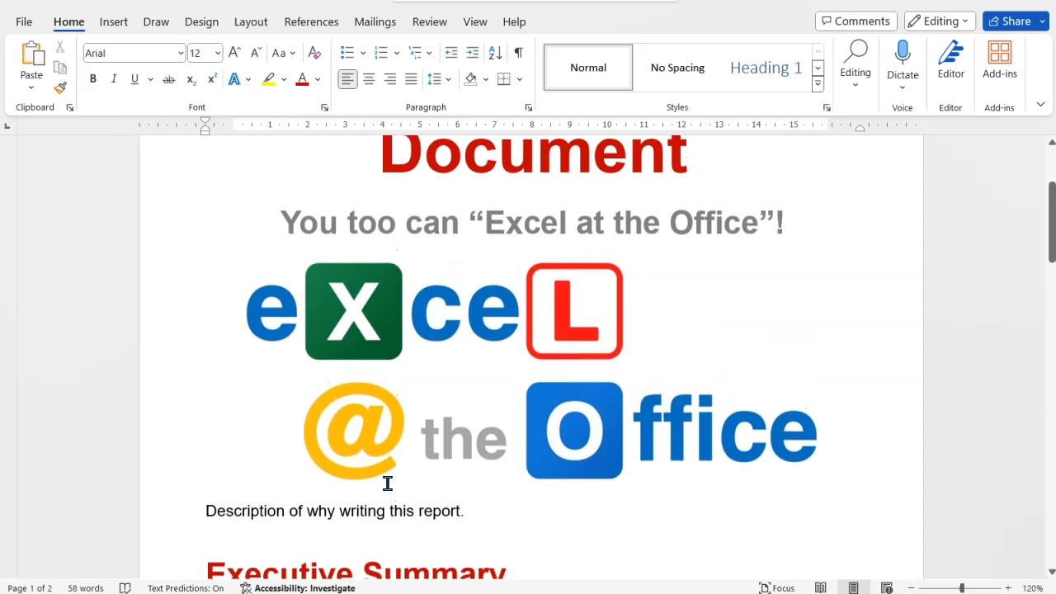
{"action": "scroll", "coordinate": [356, 505], "scroll_direction": "up", "scroll_amount": 2}
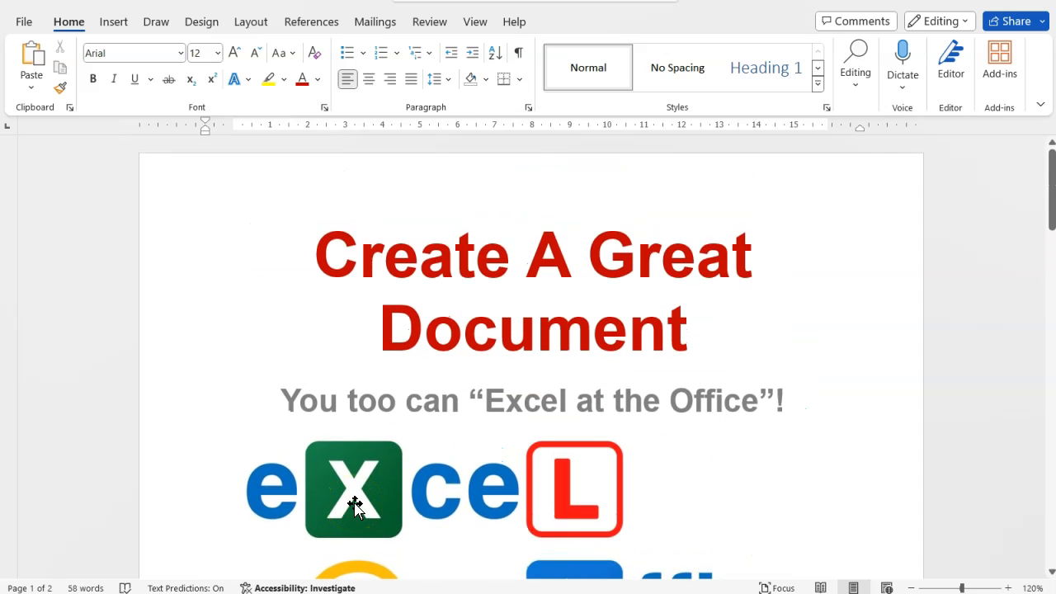
{"action": "scroll", "coordinate": [355, 507], "scroll_direction": "down", "scroll_amount": 6}
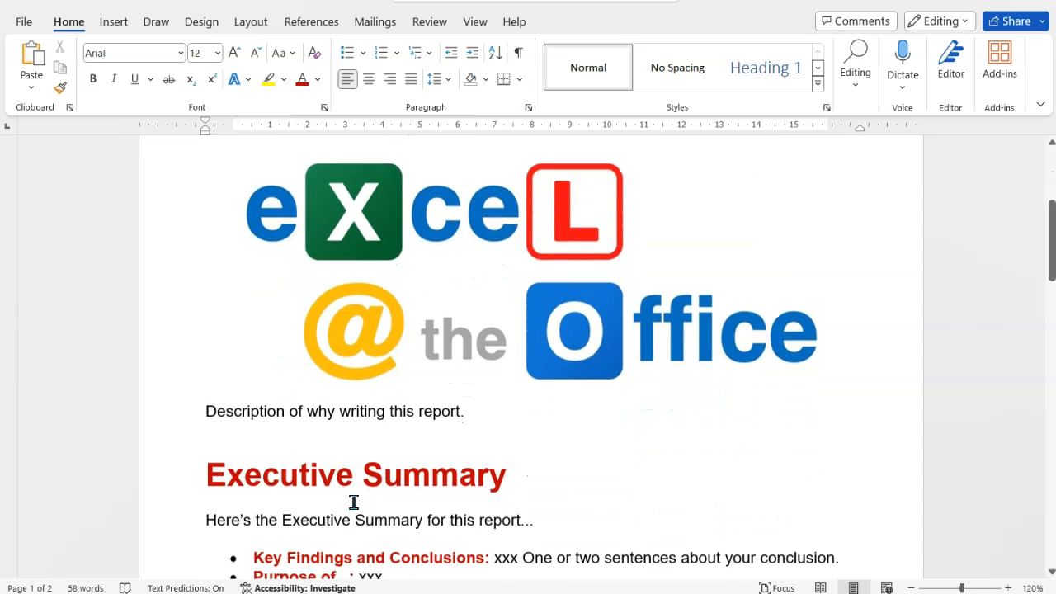
{"action": "scroll", "coordinate": [354, 502], "scroll_direction": "down", "scroll_amount": 2}
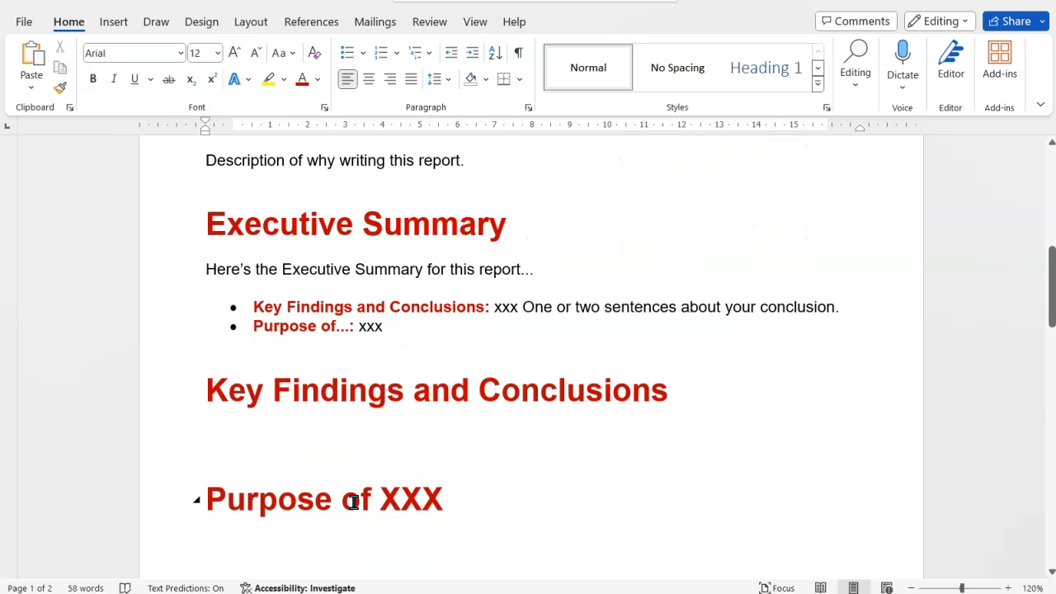
Add an empty line between the report description and the "Executive Summary" heading
{"action": "scroll", "coordinate": [327, 300], "scroll_direction": "up", "scroll_amount": 2}
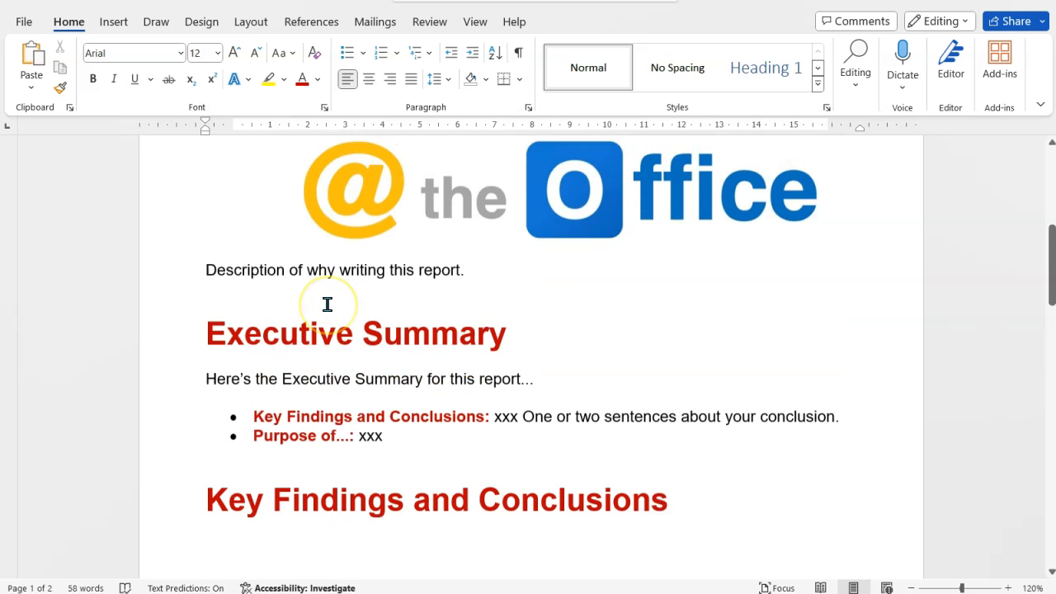
{"action": "left_click", "coordinate": [327, 304]}
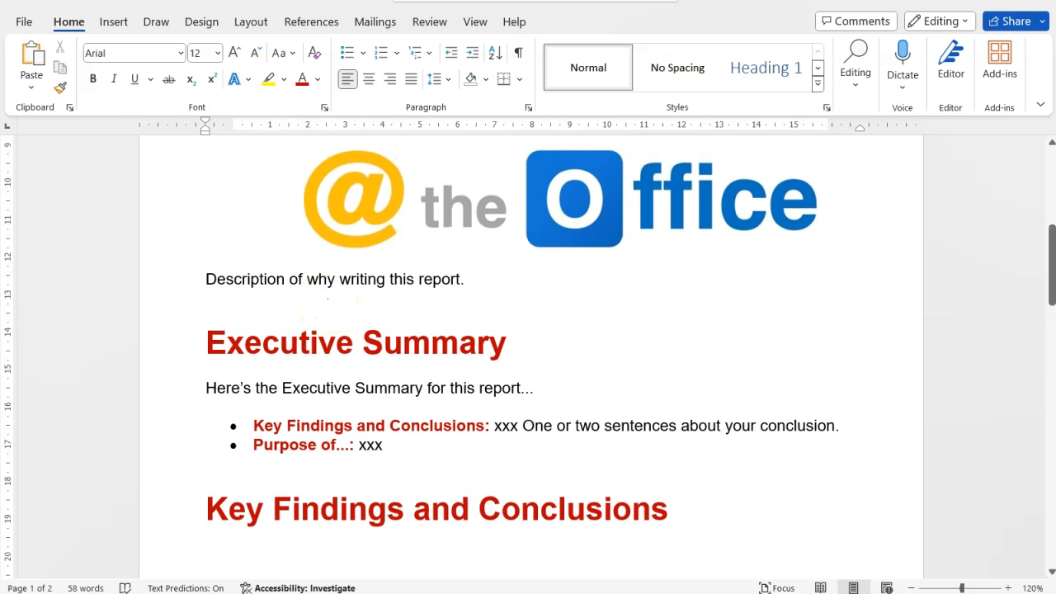
{"action": "key", "text": "Return"}
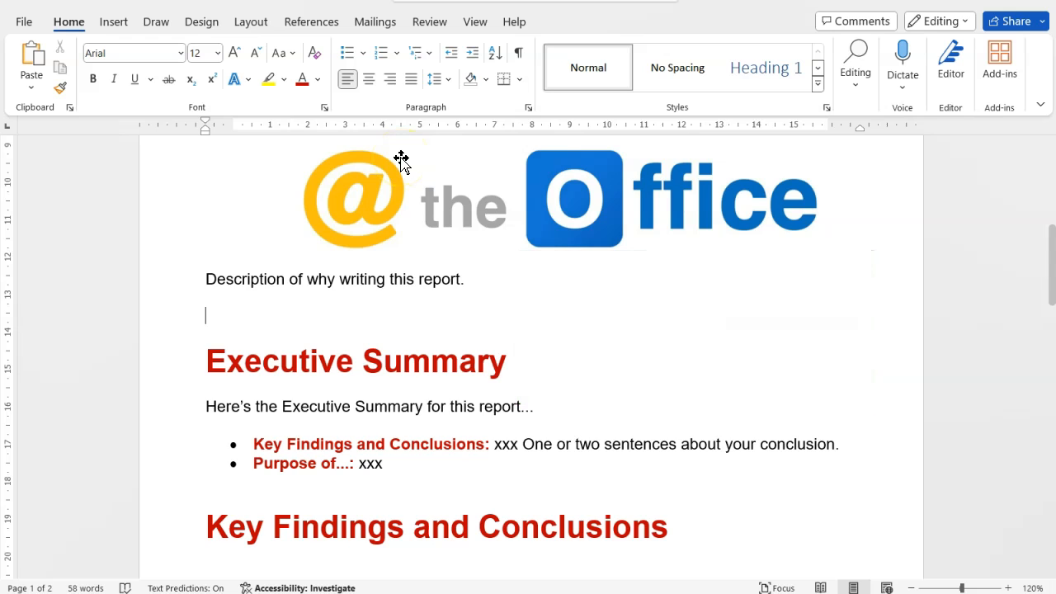
Insert a table with three columns and five rows beneath the "Key Findings and Conclusions" heading
{"action": "scroll", "coordinate": [401, 159], "scroll_direction": "down", "scroll_amount": 6}
{"action": "left_click", "coordinate": [322, 241]}
{"action": "left_click", "coordinate": [311, 263]}
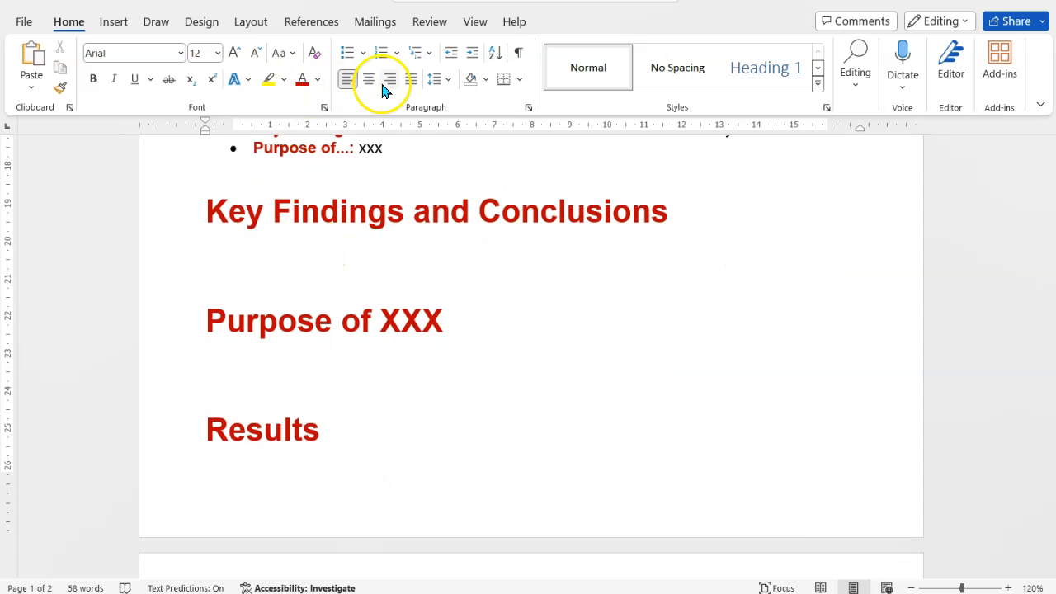
{"action": "left_click", "coordinate": [113, 23]}
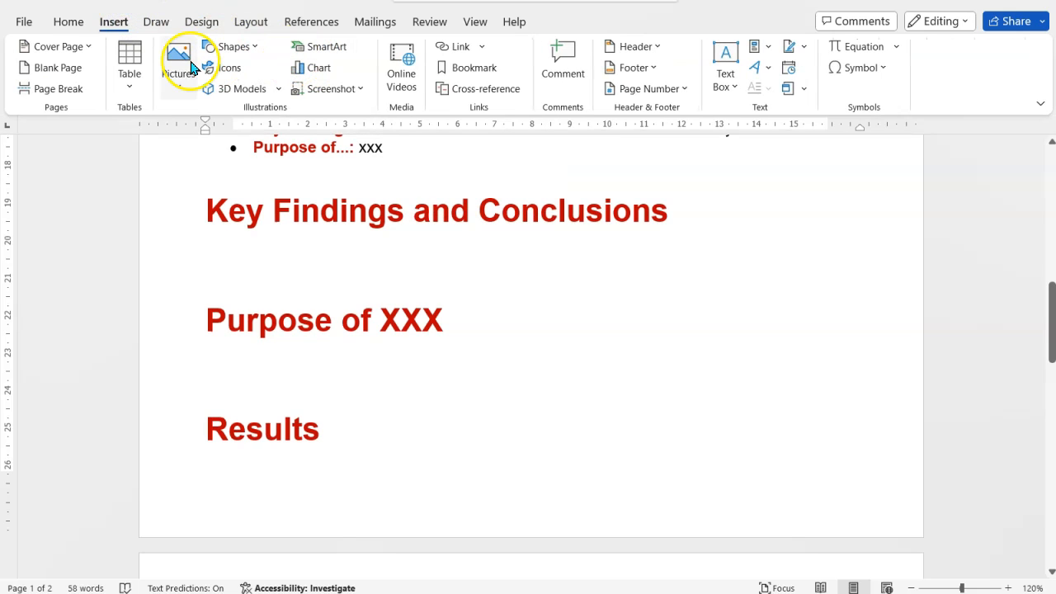
{"action": "left_click", "coordinate": [130, 78]}
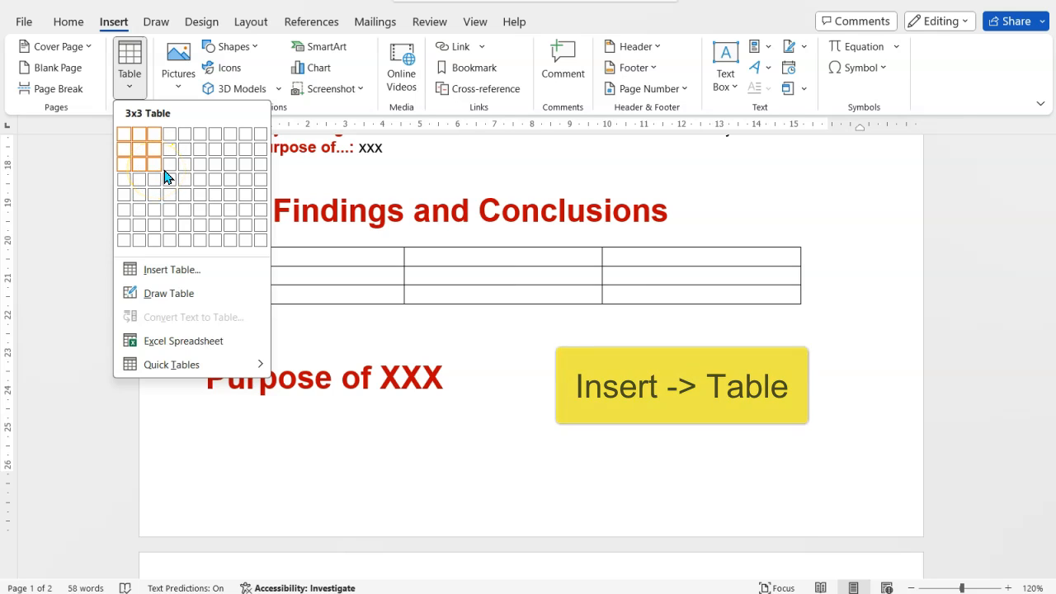
{"action": "left_click", "coordinate": [159, 203]}
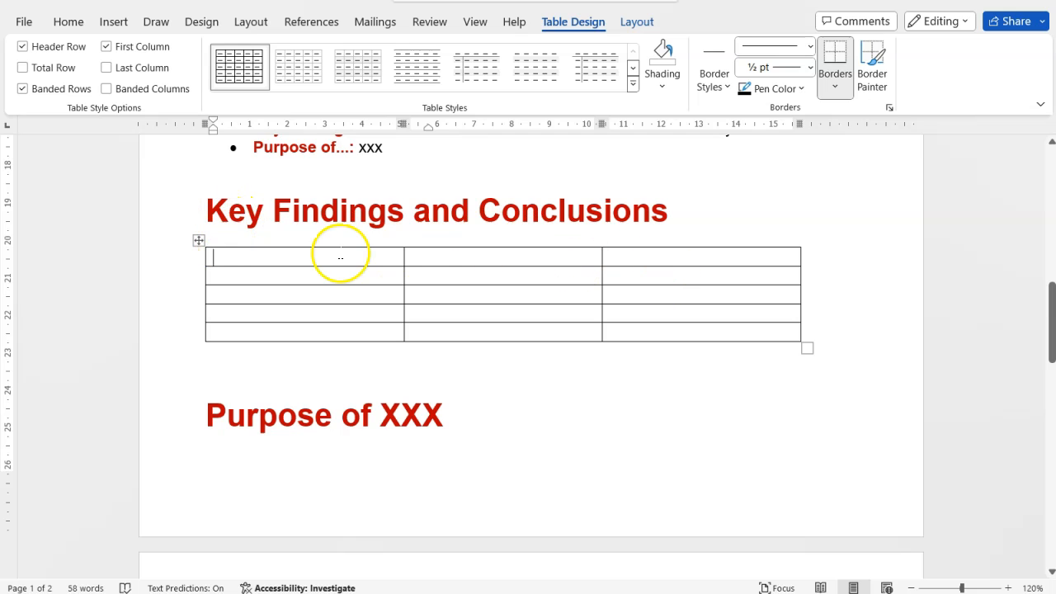
Widen the table's last column so its outer edge reaches about the page's right margin, and deselect the table
{"action": "left_click", "coordinate": [199, 243]}
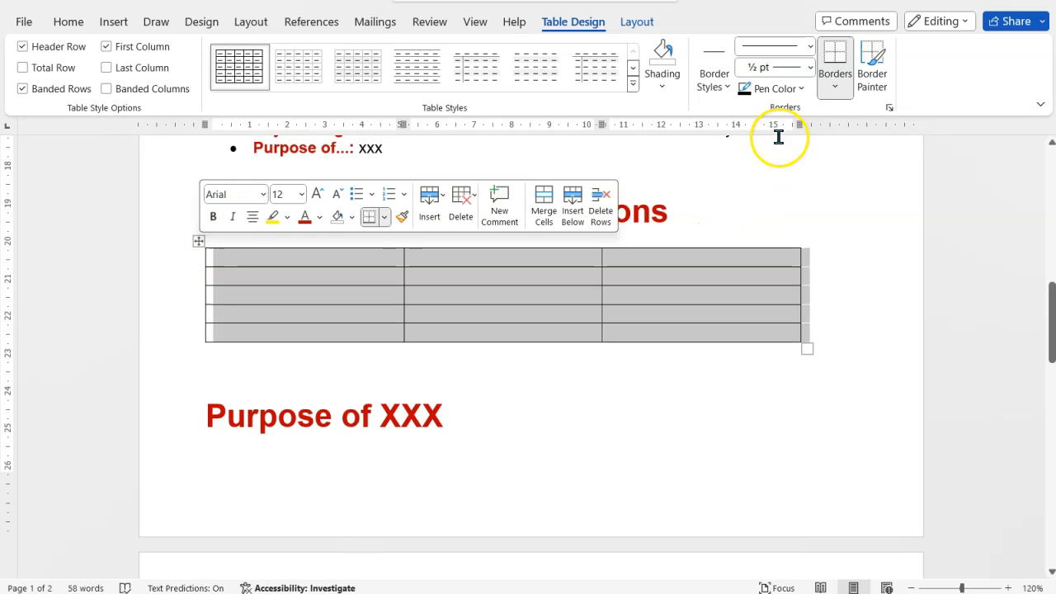
{"action": "left_click_drag", "start_coordinate": [797, 126], "coordinate": [853, 127]}
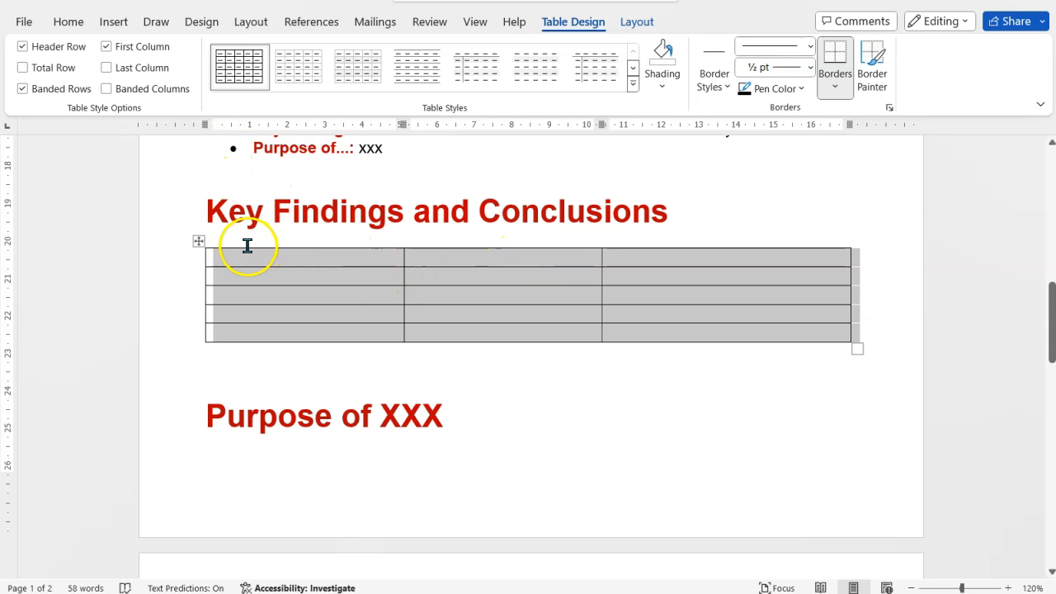
{"action": "left_click", "coordinate": [195, 162]}
{"action": "left_click", "coordinate": [236, 176]}
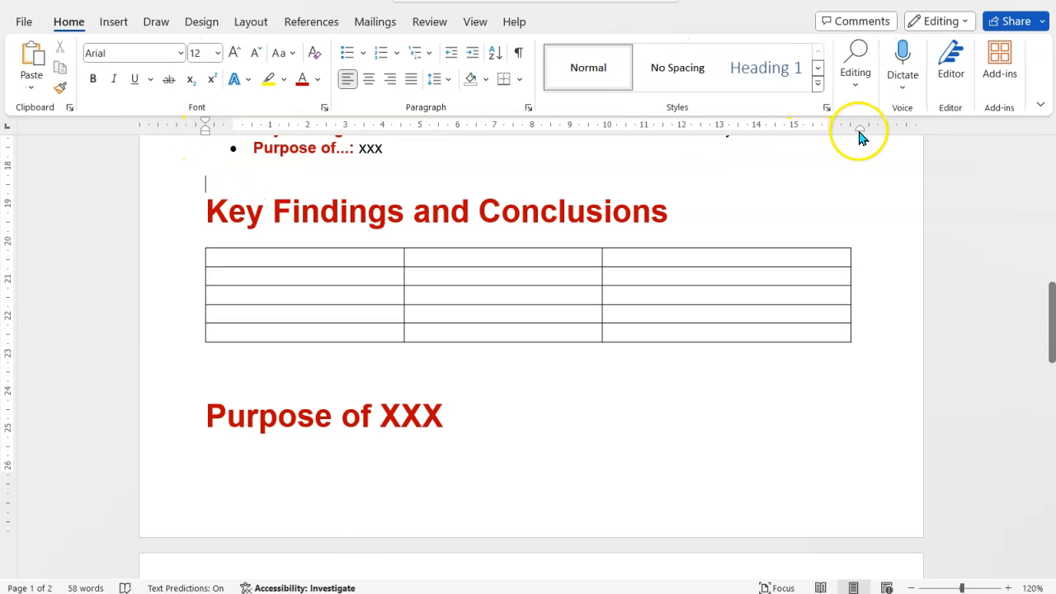
Enter the sample text "sfdfsf" in the first cell of the table's top row
{"action": "left_click", "coordinate": [269, 245]}
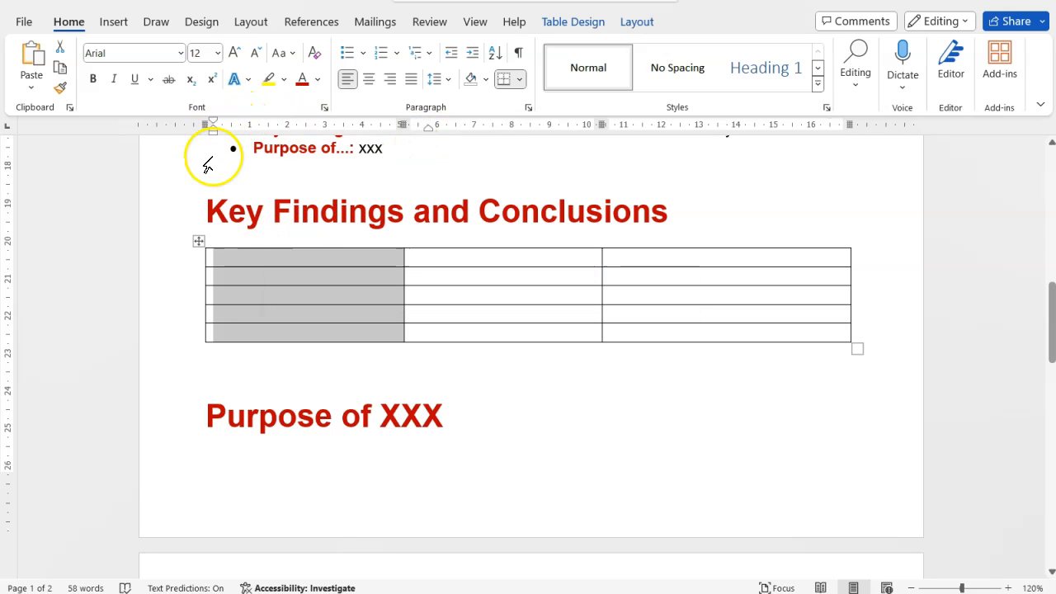
{"action": "left_click", "coordinate": [236, 260]}
{"action": "type", "text": "sfdfsf"}
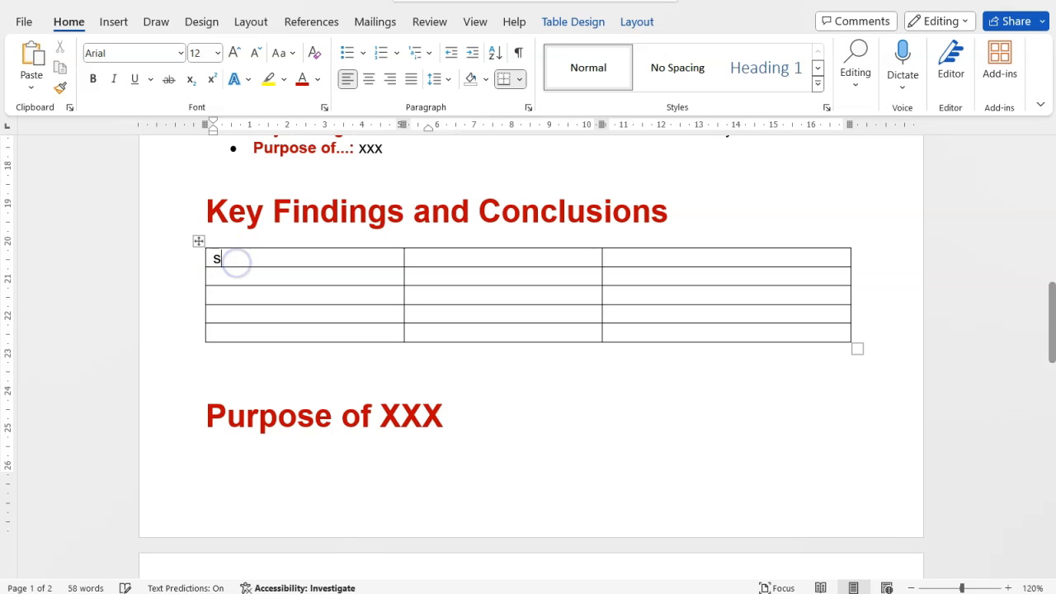